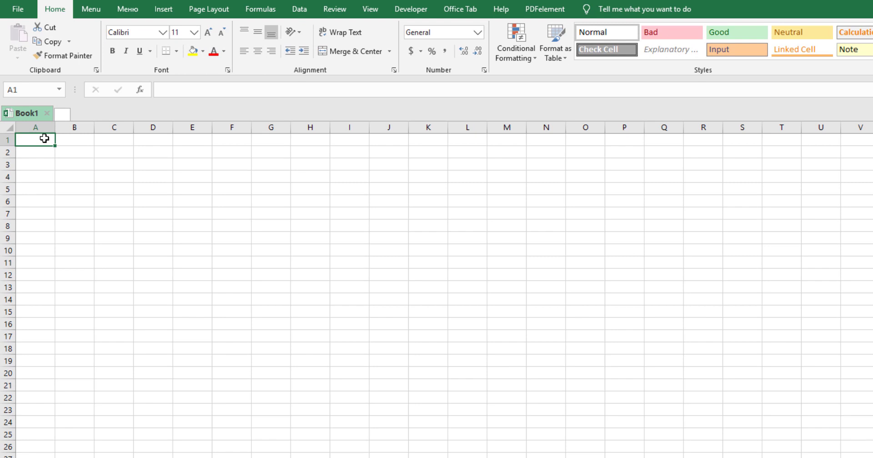
- Enter the column headers ID, Gender and Brand in cells A1 to C1
type("ID")
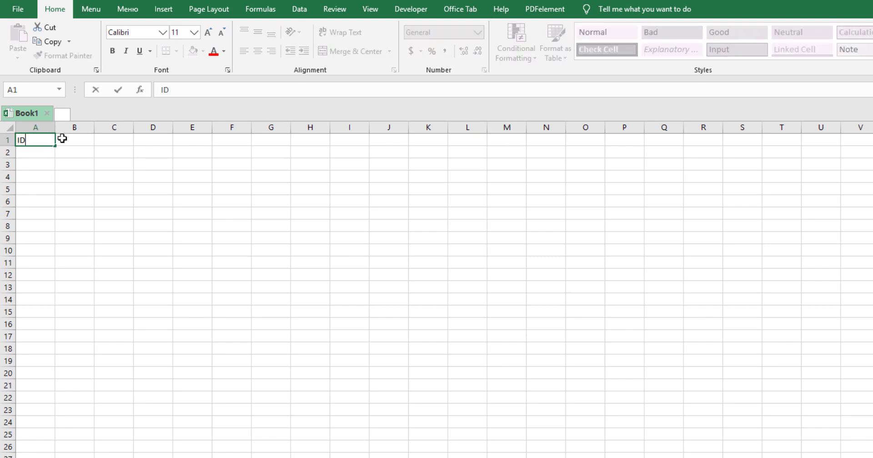
key("Return")
left_click(62, 139)
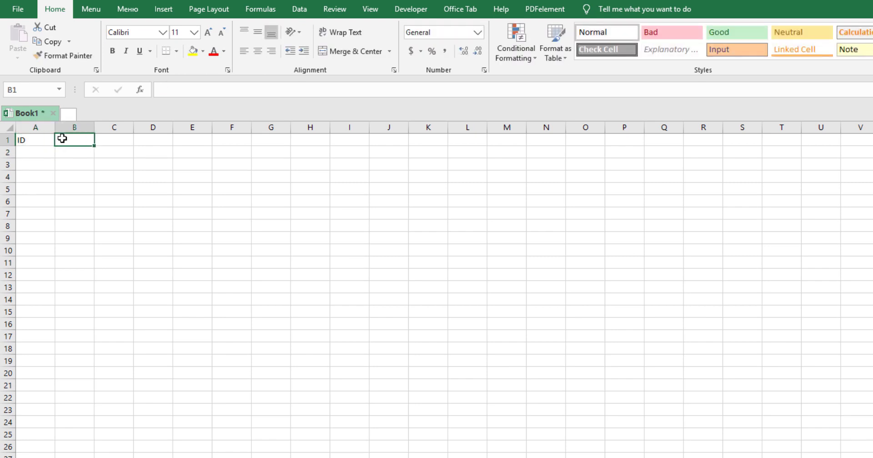
type("Gender")
key("Return")
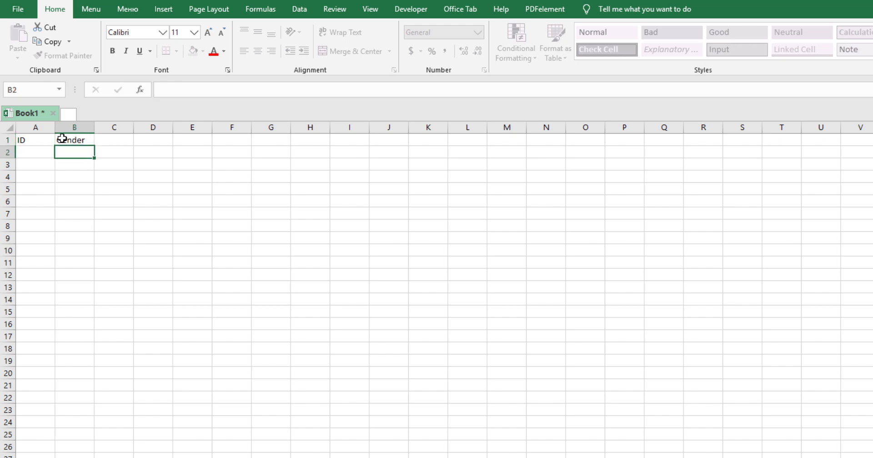
key("Up")
key("Right")
type("Brand")
key("Return")
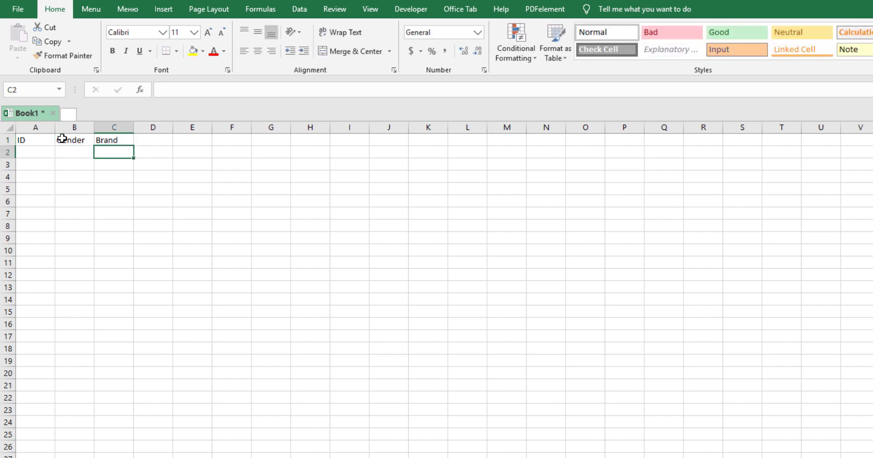
- Enter 1 and 2 as the first two IDs in cells A2 and A3
left_click(54, 151)
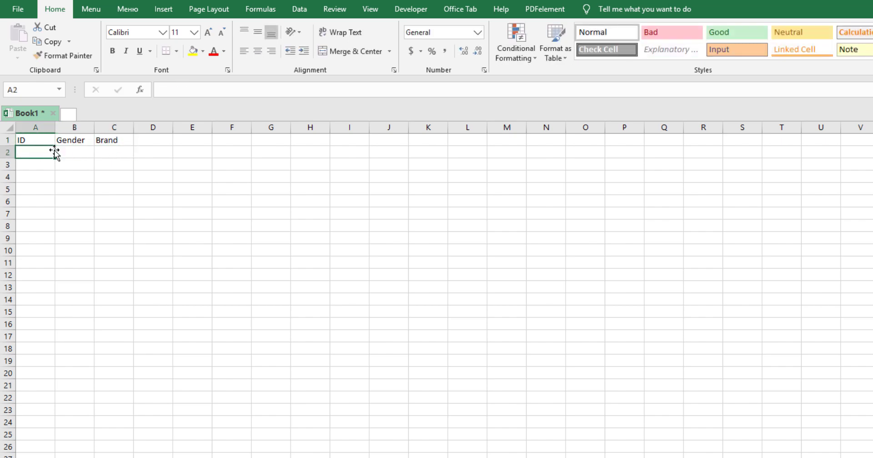
type("1")
key("Return")
type("2")
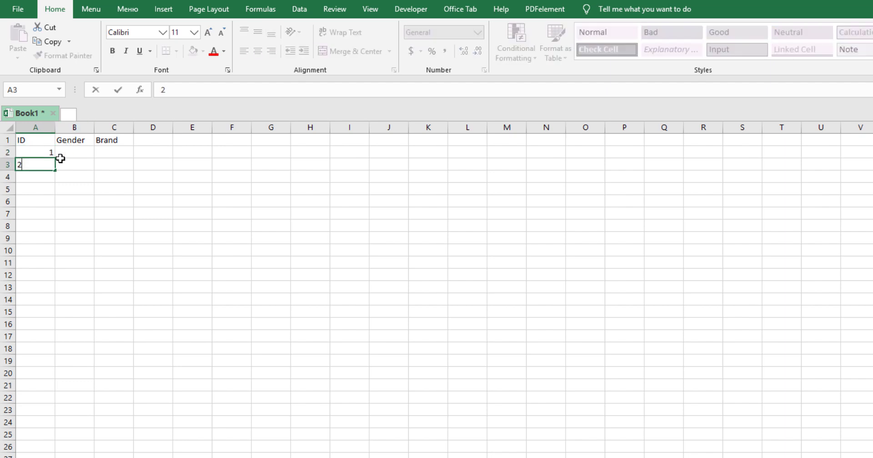
key("Return")
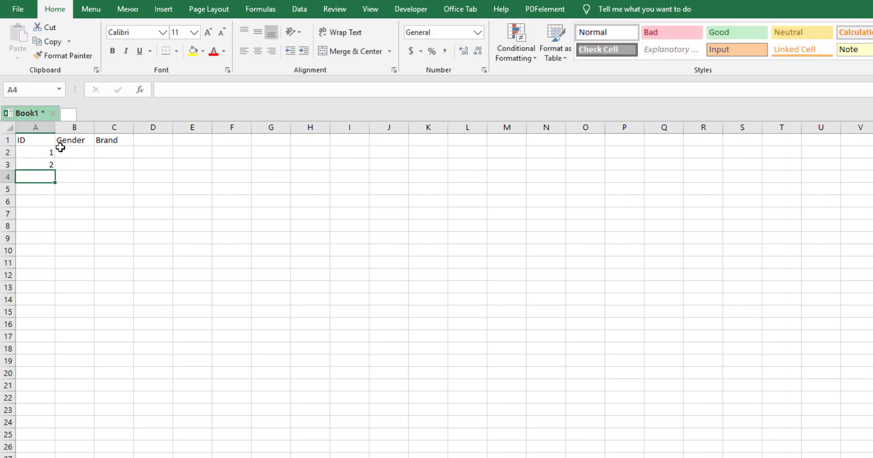
- Fill the ID column as a consecutive series from 1 to 300, down to cell A301
left_click(43, 153)
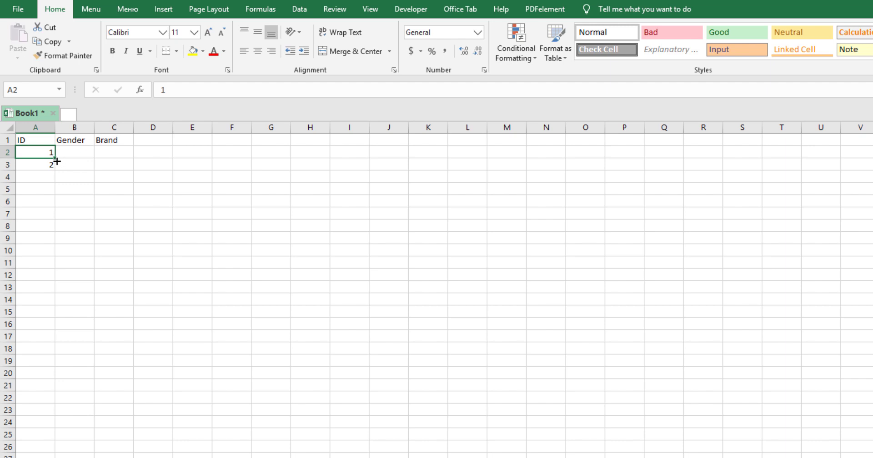
left_click_drag(56, 161, 57, 457)
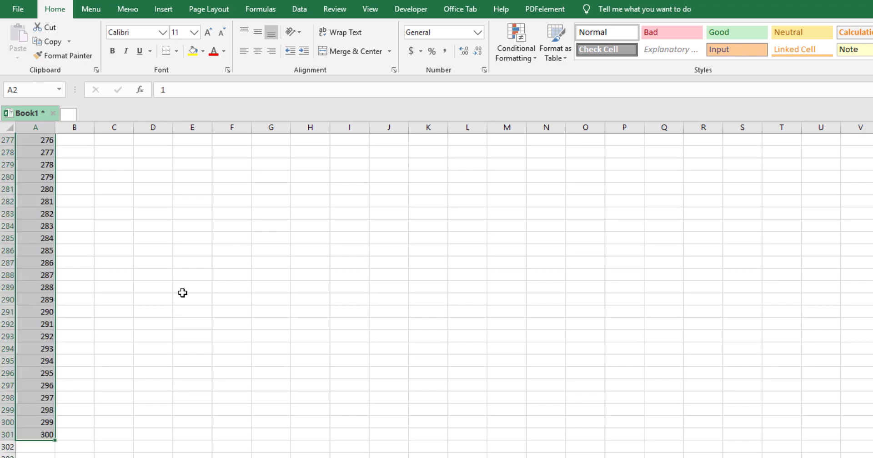
scroll(186, 293, "up", 20)
scroll(194, 296, "up", 20)
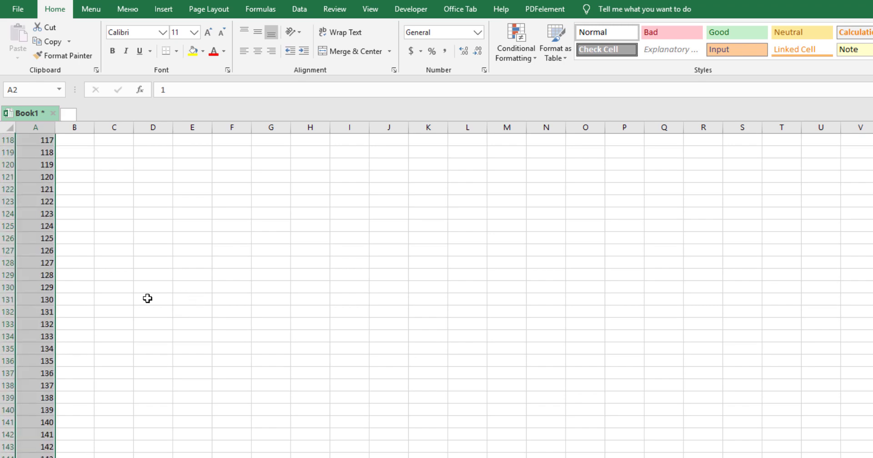
key("ctrl+c")
key("ctrl+Home")
scroll(147, 298, "up", 5)
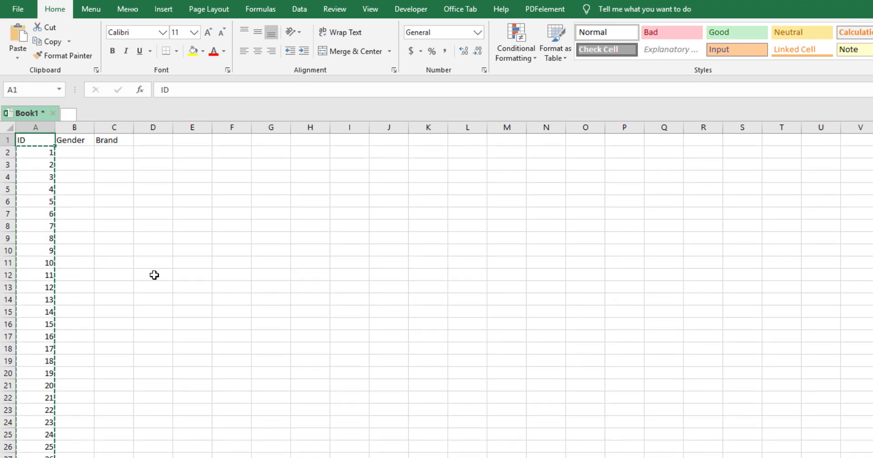
key("Escape")
- Create a gender code key in D2:E3 with 1 for Male and 2 for Female
left_click(81, 153)
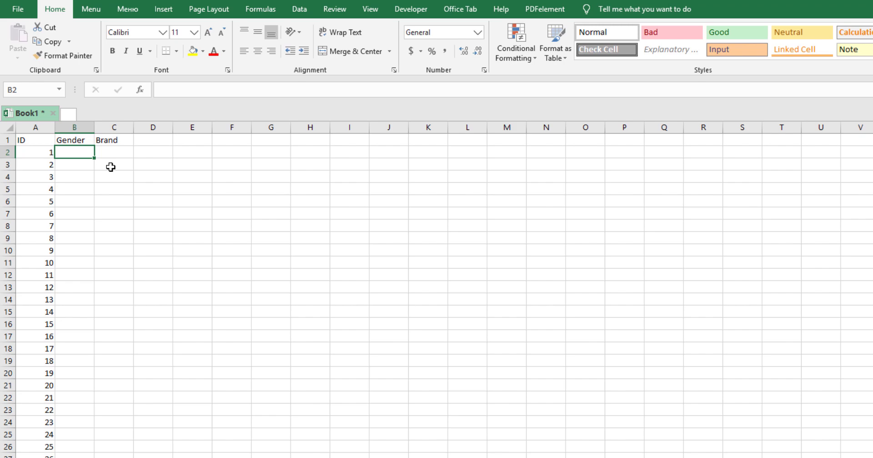
left_click(163, 155)
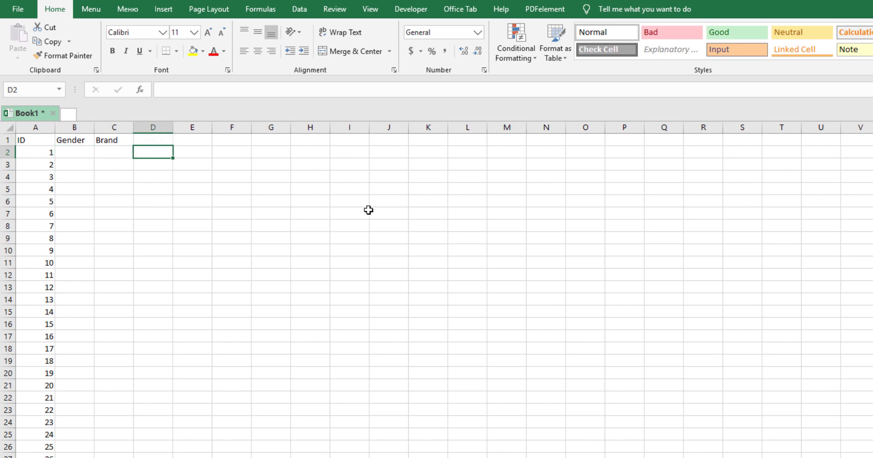
type("1")
key("Return")
type("2")
key("Up")
key("Right")
type("Male")
key("Return")
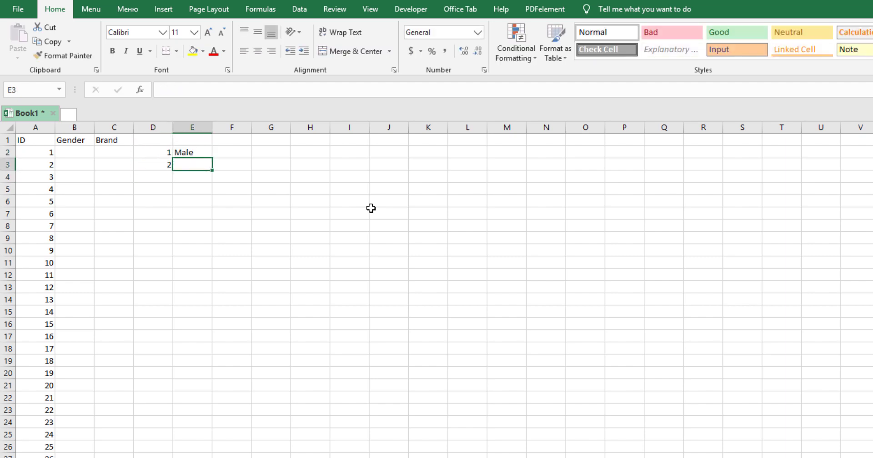
type("Female")
key("Return")
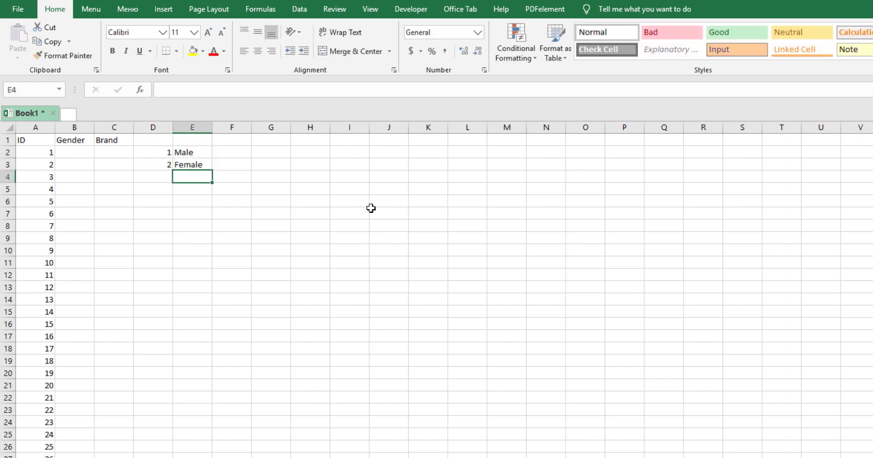
- Enter the gender codes 1, 2, 1, 2, 2, 1, 1, 1, 2, 1, 2 in cells B2 to B12
left_click(81, 154)
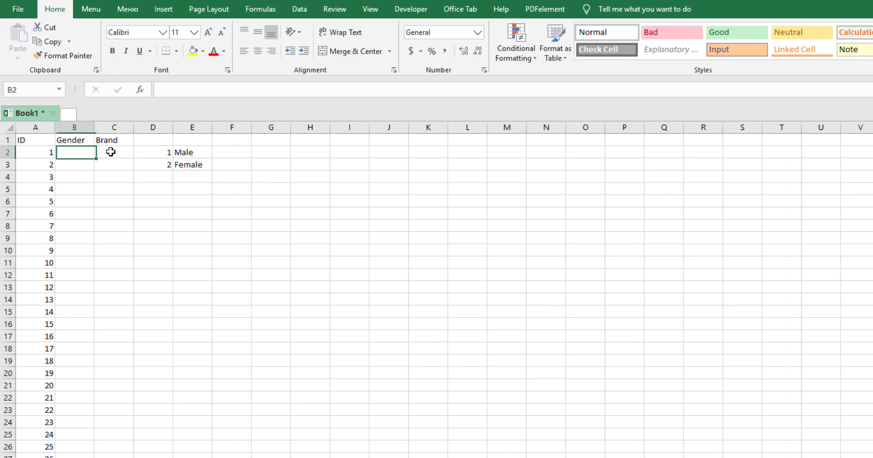
type("1")
key("Return")
type("2")
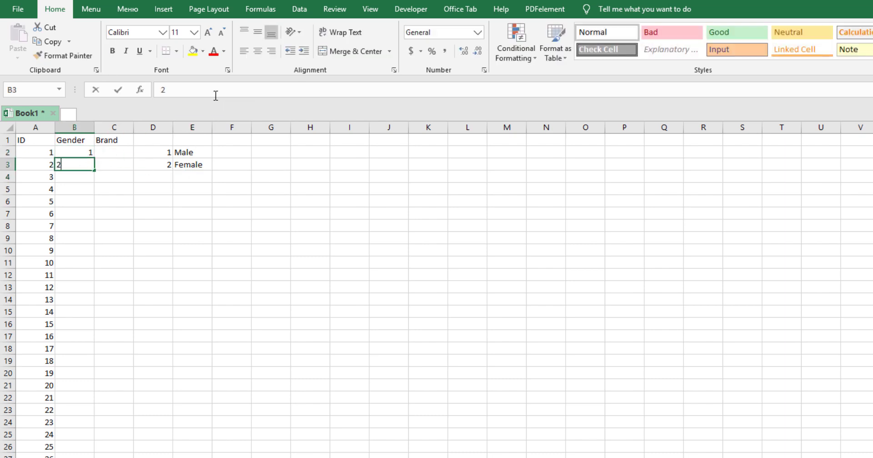
key("Return")
type("1")
key("Return")
type("2 2 1 1 ")
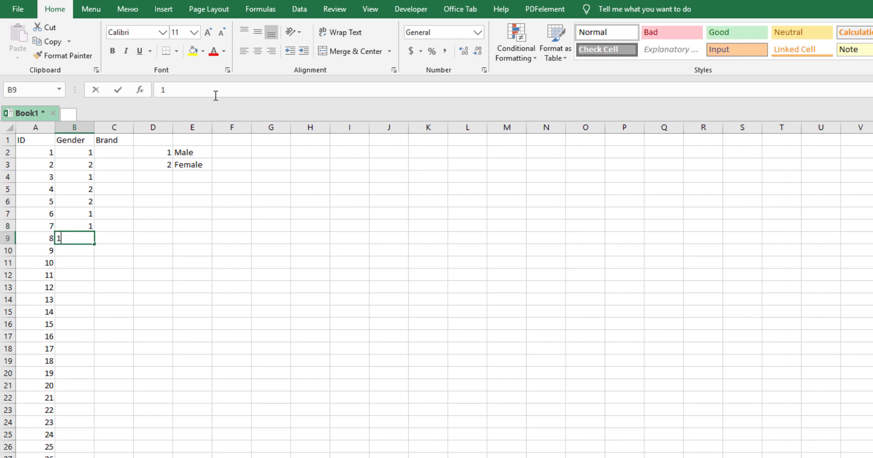
type("1 2 1")
key("Return")
type("2")
key("Return")
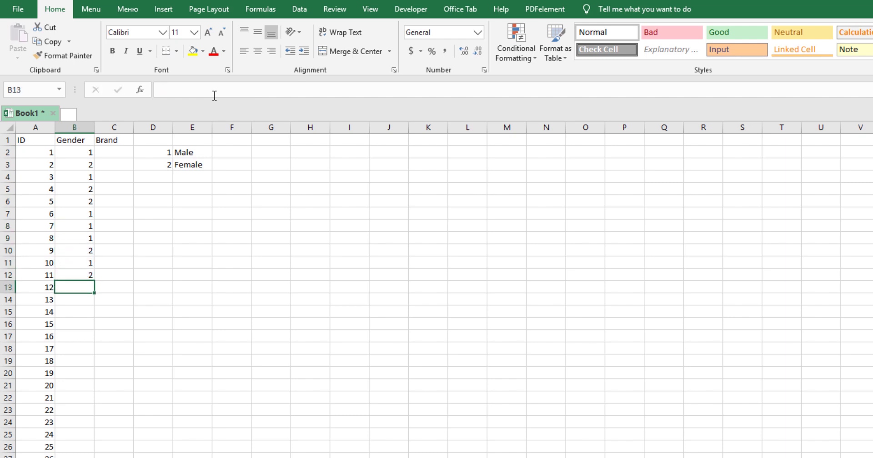
- Enter the brand code numbers 1, 2, 3 and 4 in cells F2 to F5
left_click(117, 151)
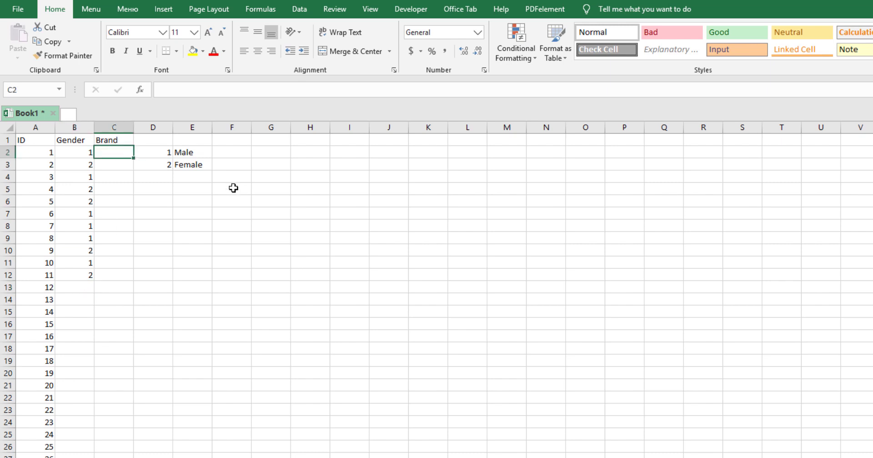
left_click(233, 154)
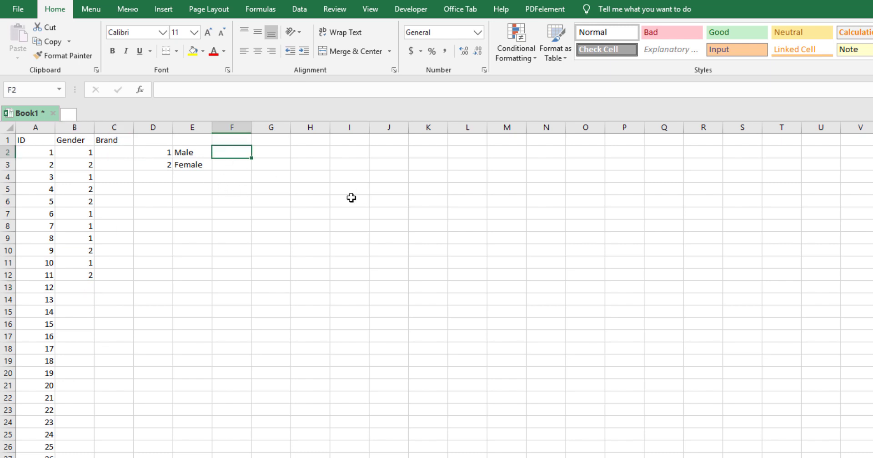
type("1")
key("Return")
type("2")
key("Return")
type("3")
key("Return")
type("4")
key("Return")
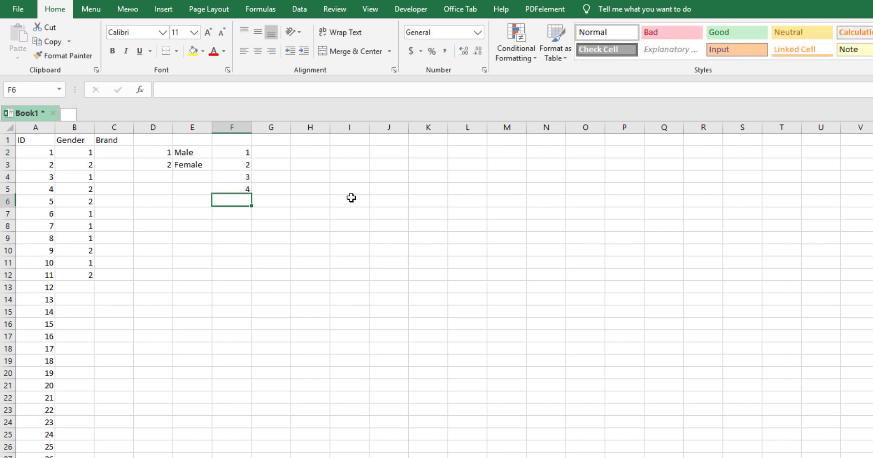
- Label the brand codes in cells G2 to G5 as Apple, Samsung, Sony and One Plus
key("Up")
key("Up")
key("Up")
key("Up")
key("Right")
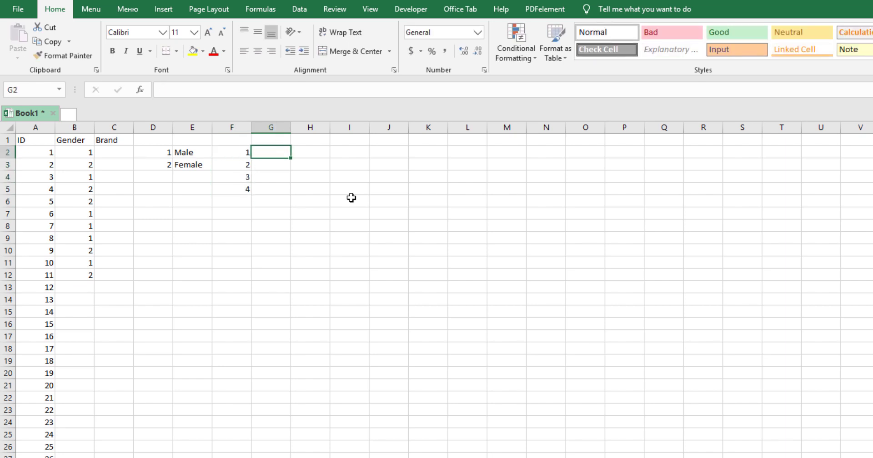
type("Apple")
key("Return")
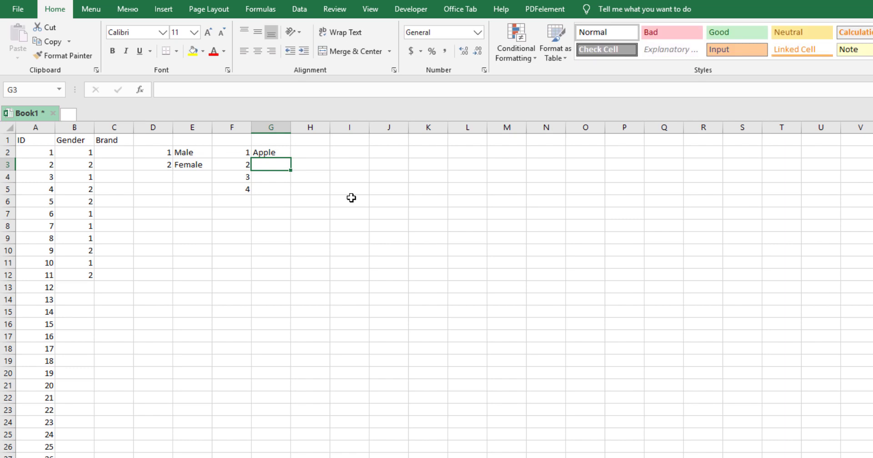
type("Samsung")
key("Return")
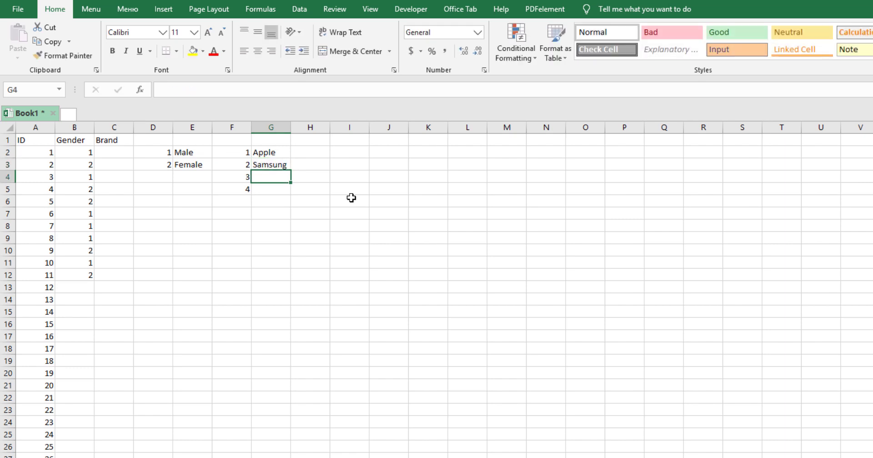
type("Sony")
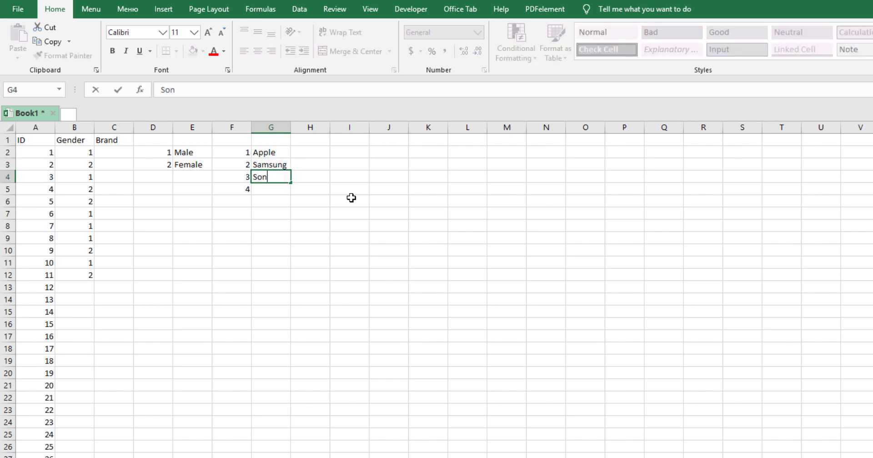
key("Return")
type("One Plus")
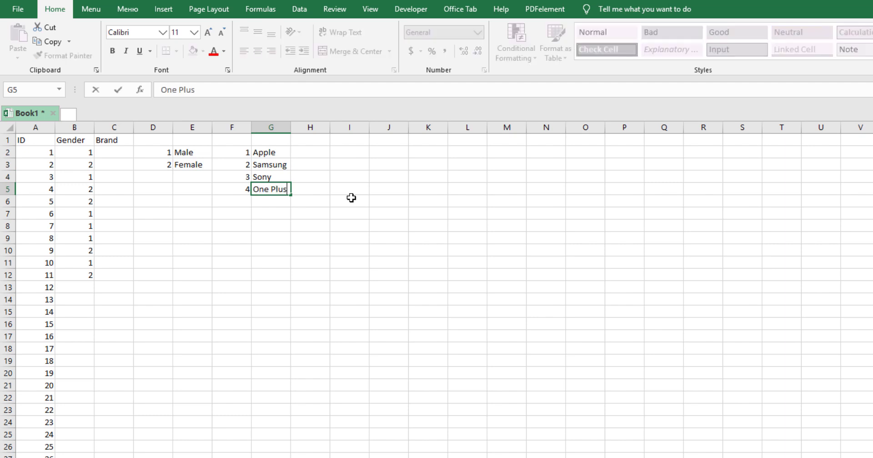
key("Return")
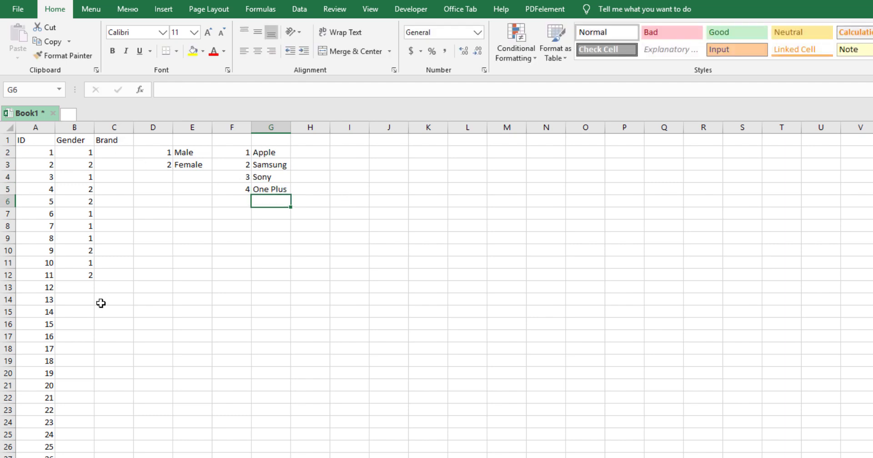
- Enter the brand codes 1, 3, 2, 4, 2, 3, 2, 1, 2, 3, 2 in cells C2 to C12
left_click(115, 152)
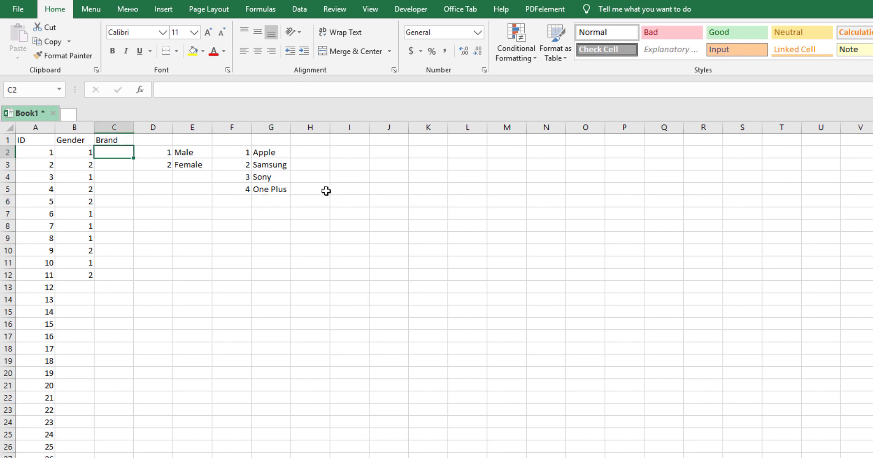
type("1")
key("Return")
type("3")
key("Return")
type("2")
key("Return")
type("4")
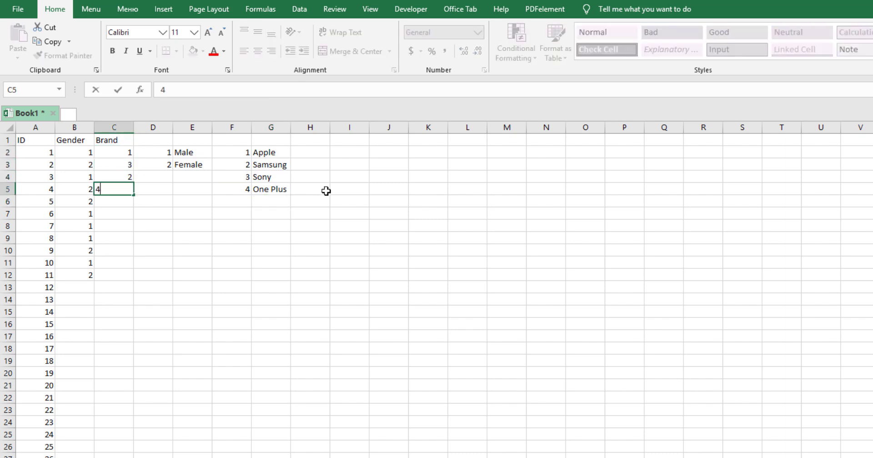
key("Return")
type("2")
key("Return")
type("3 2 1 2 3 ")
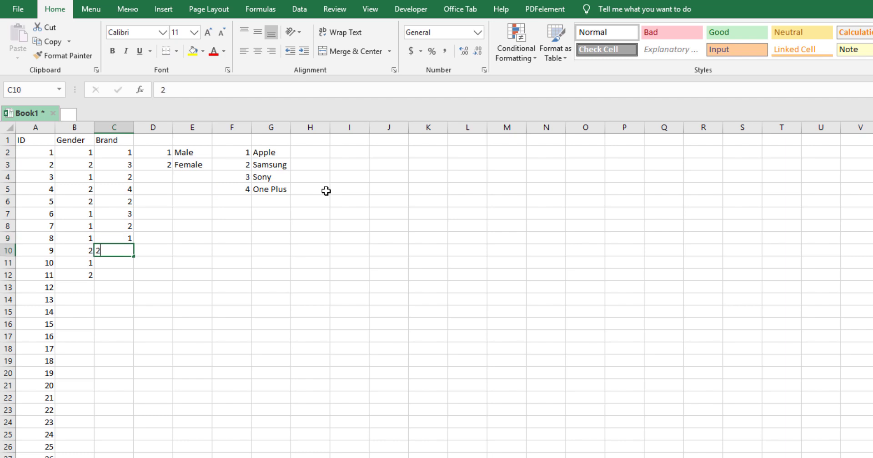
type("2")
key("Return")
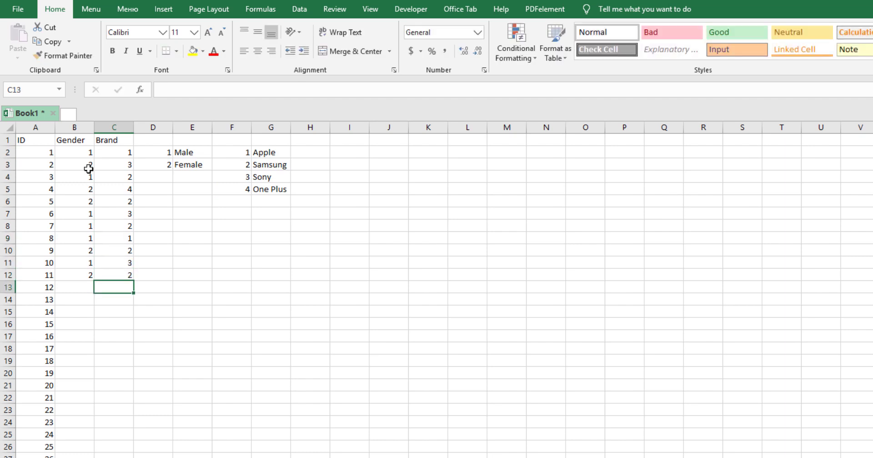
- Compare the first three codes in the Brand column with their brand names in the key
left_click(130, 153)
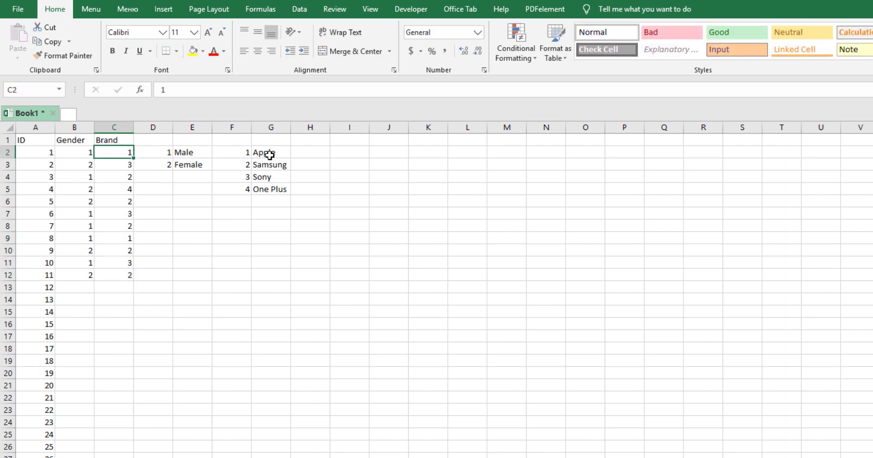
left_click(269, 155)
left_click(129, 177)
left_click(258, 166)
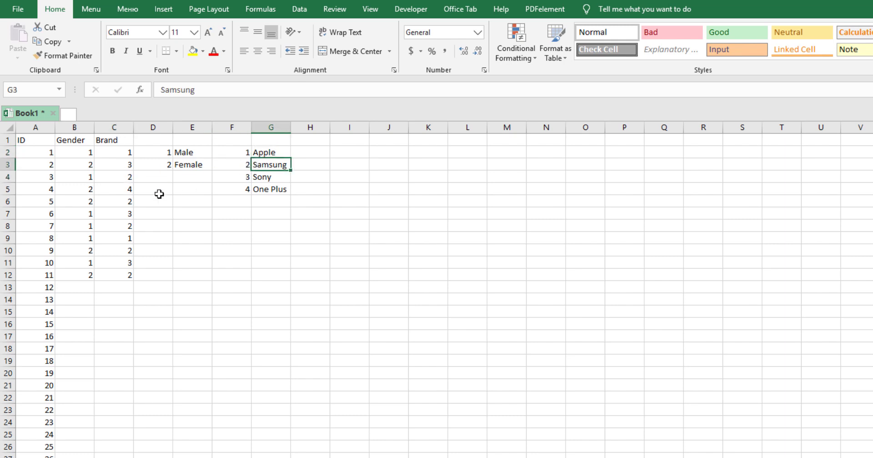
left_click(131, 164)
left_click(273, 176)
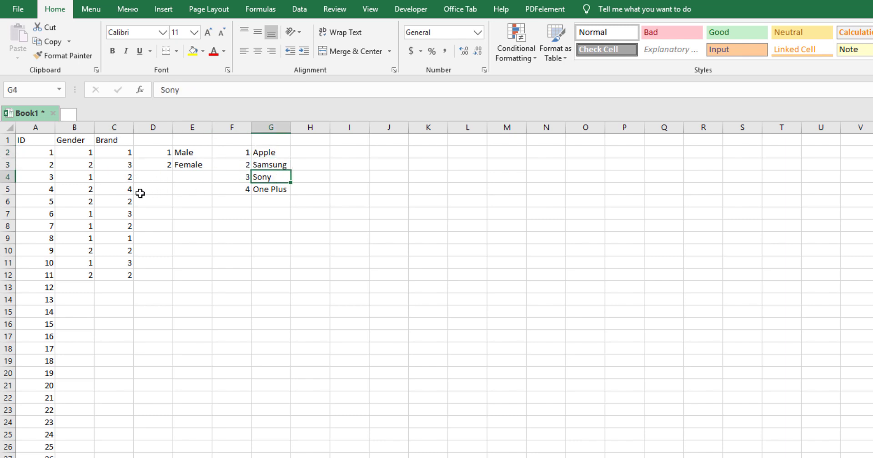
- Compare brand code 4 with its name in the key and review the Gender and Brand codes down to row 301
left_click(127, 189)
left_click(260, 189)
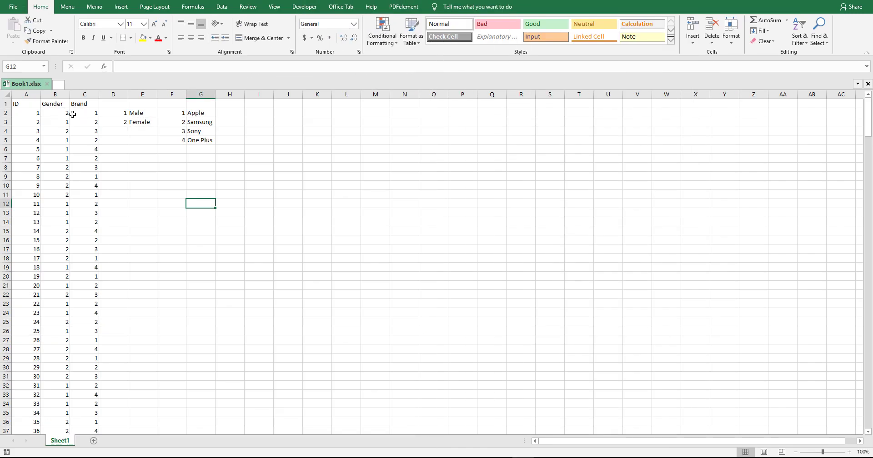
left_click_drag(72, 114, 98, 328)
key("ctrl+shift+Down")
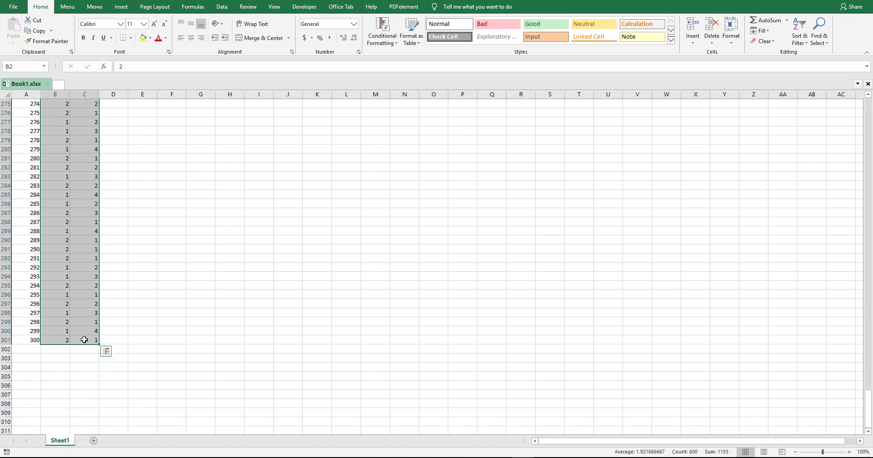
scroll(85, 298, "up", 10)
key("ctrl+Home")
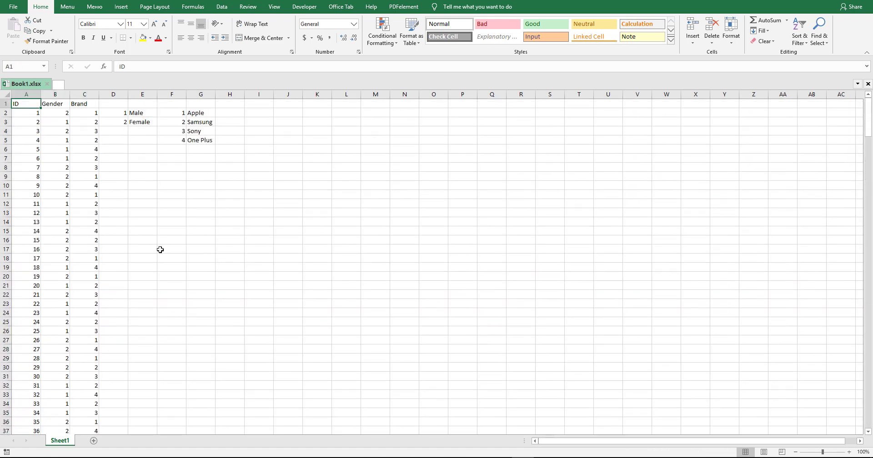
left_click(133, 194)
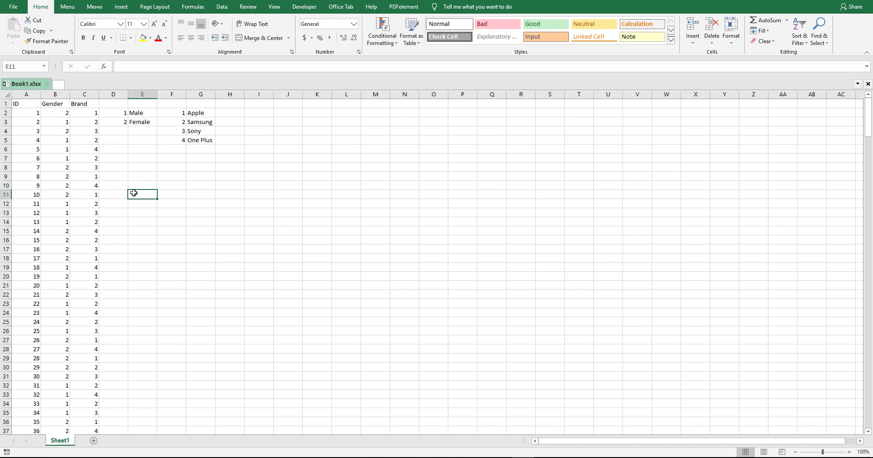
- Clear the gender and brand code keys from columns D to G
left_click_drag(114, 94, 200, 94)
key("Delete")
left_click(228, 193)
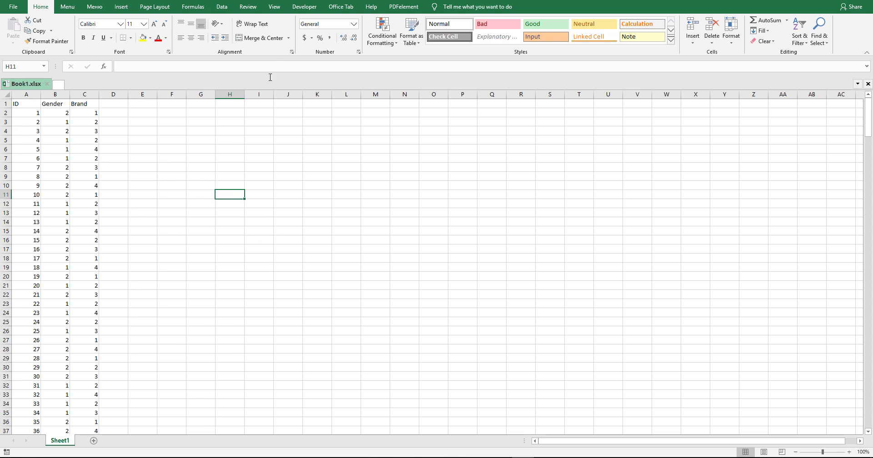
- Create a PivotTable from the Gender and Brand data in Sheet1!$B$1:$C$301, placed in the existing worksheet at cell F3
left_click(163, 122)
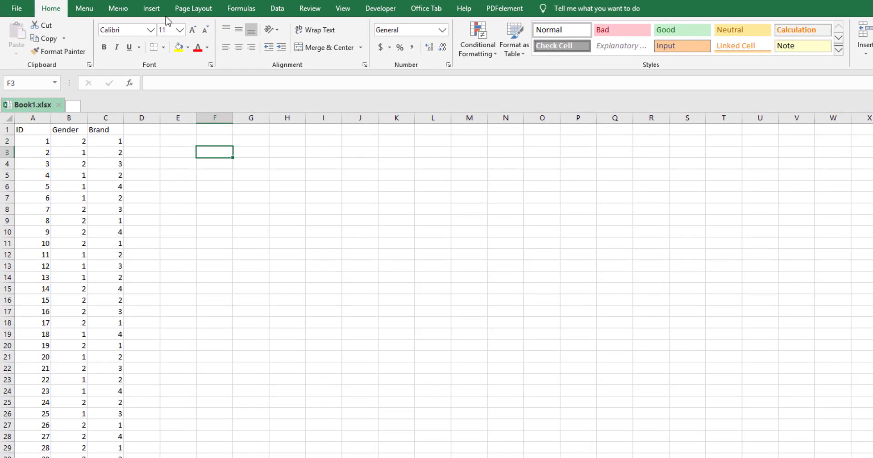
left_click(162, 13)
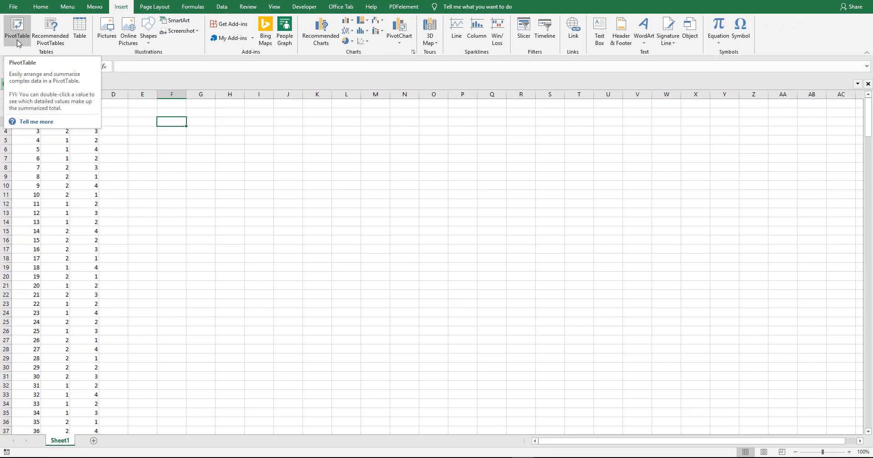
left_click(18, 33)
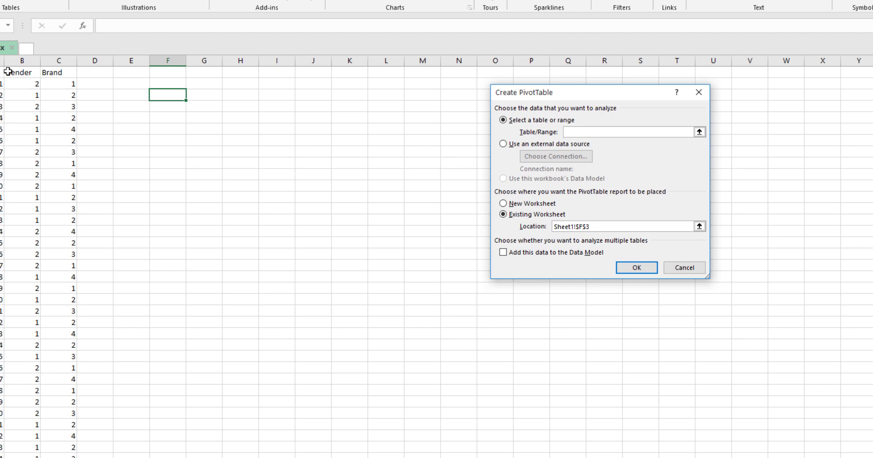
left_click_drag(8, 72, 65, 73)
key("ctrl+shift+Down")
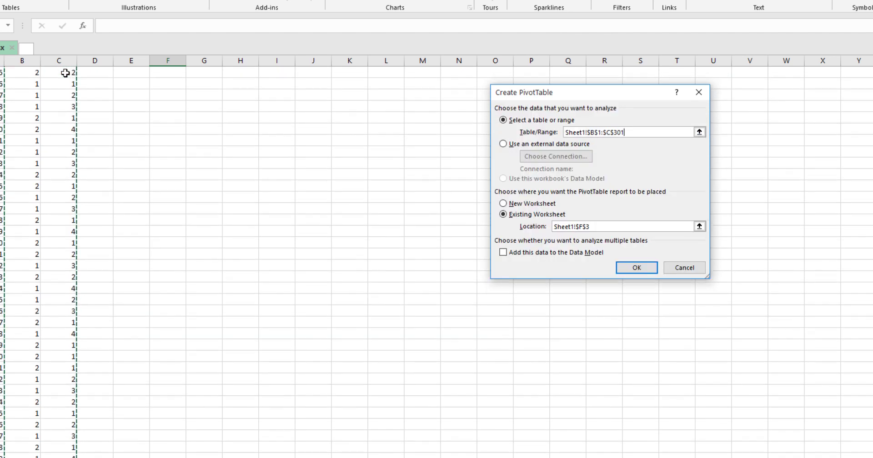
scroll(72, 409, "down", 2)
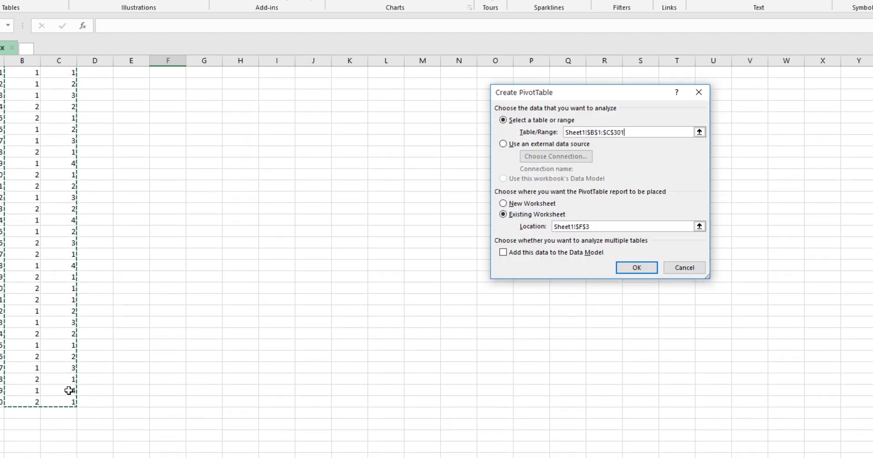
scroll(69, 390, "up", 12)
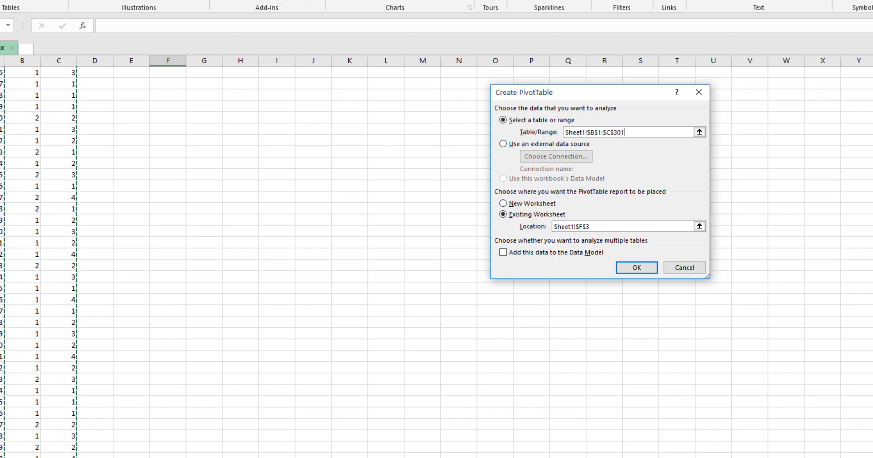
scroll(437, 262, "up", 15)
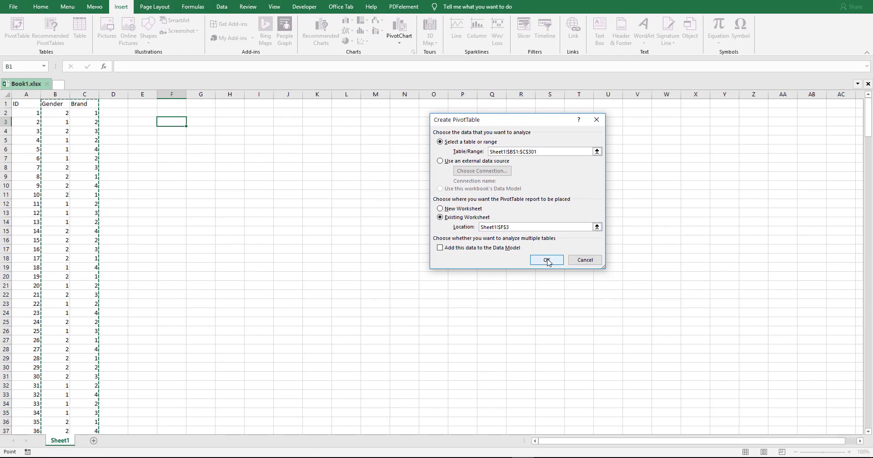
left_click(547, 260)
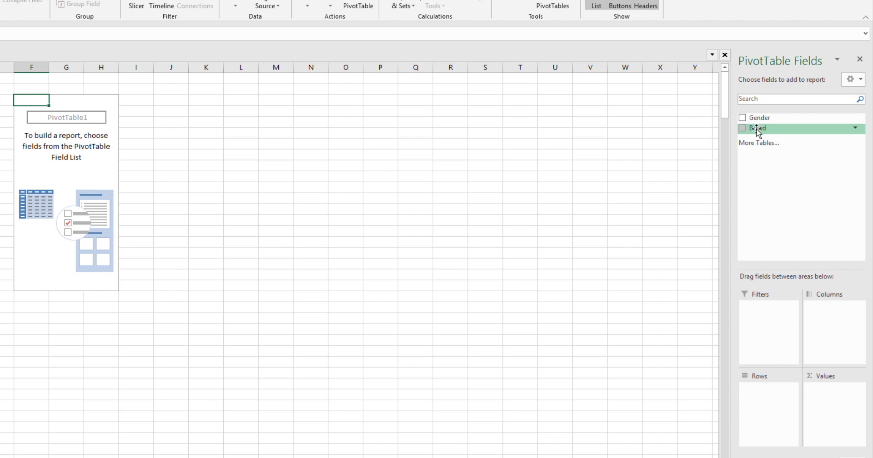
- Lay out the PivotTable with Brand as columns, Gender as rows and Brand as values
left_click_drag(757, 131, 833, 344)
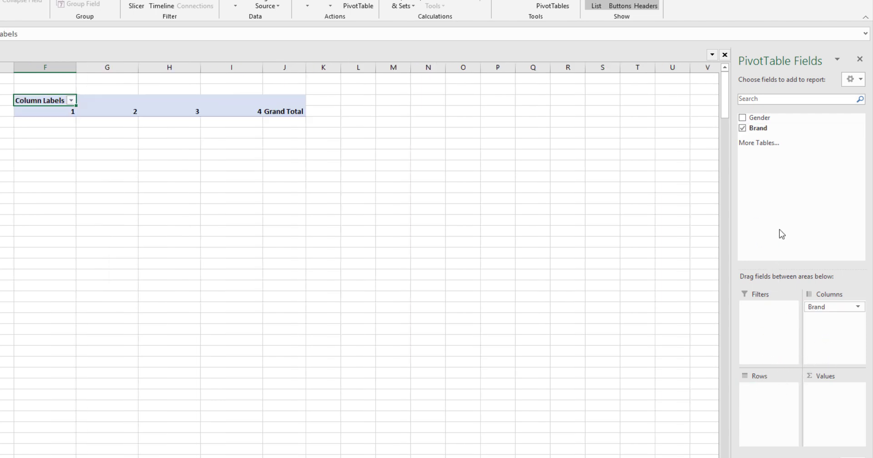
left_click_drag(757, 118, 775, 416)
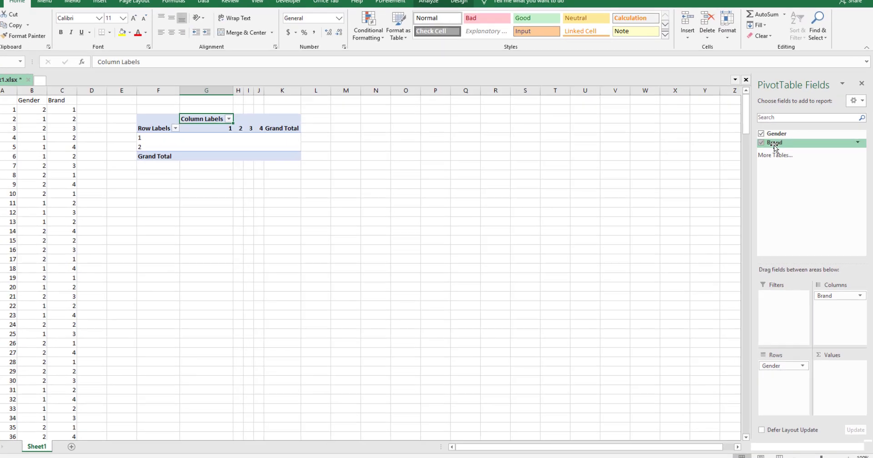
left_click_drag(774, 146, 830, 351)
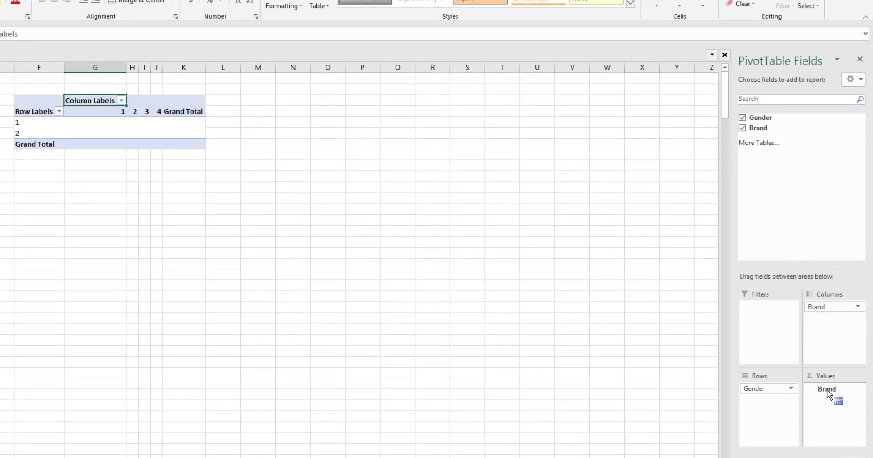
left_click_drag(826, 391, 827, 392)
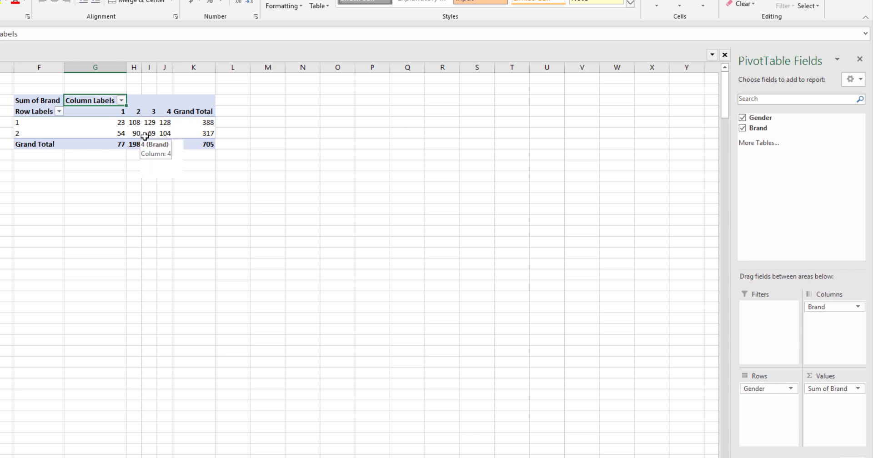
- Summarize the PivotTable's Brand value field by Count
left_click(859, 391)
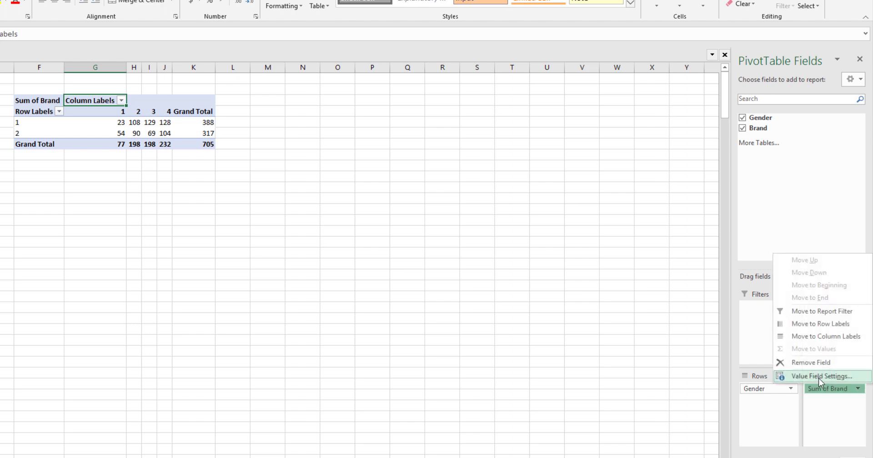
left_click(820, 377)
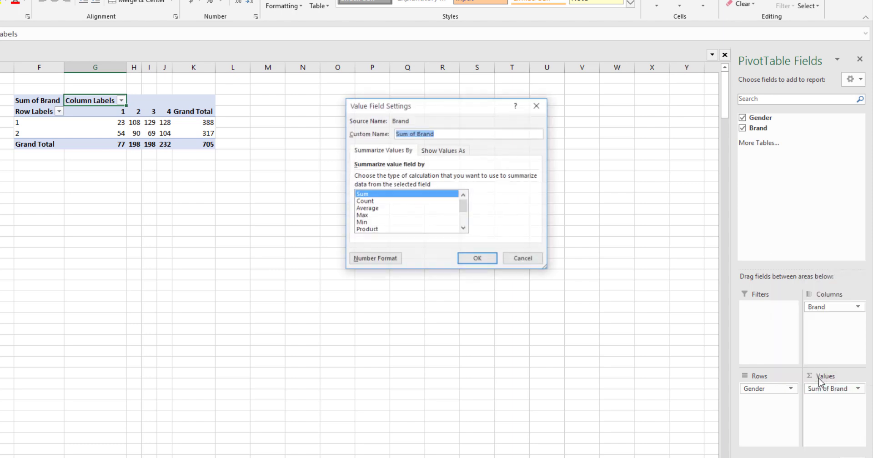
left_click(369, 203)
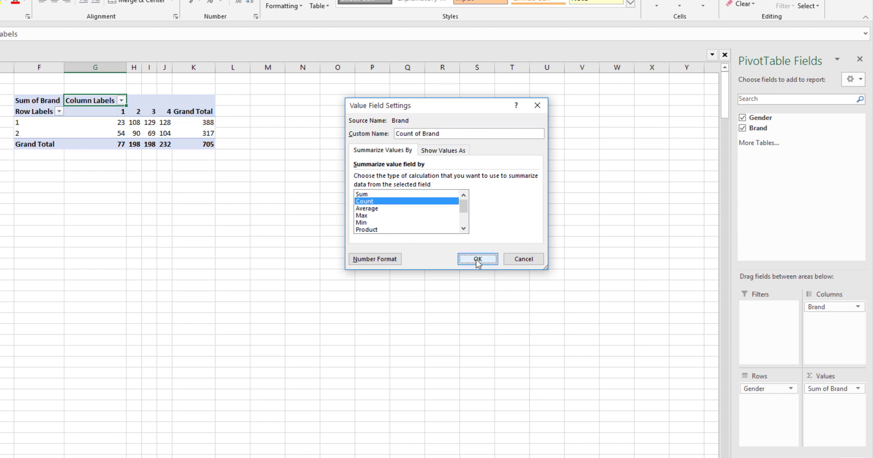
left_click(476, 259)
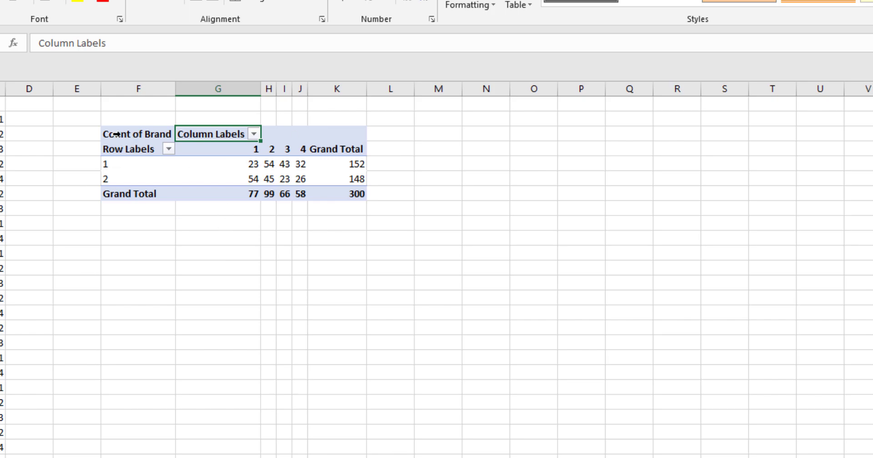
- Copy the whole PivotTable and paste it as values only at cell B2 of a new worksheet
left_click(165, 144)
right_click(234, 160)
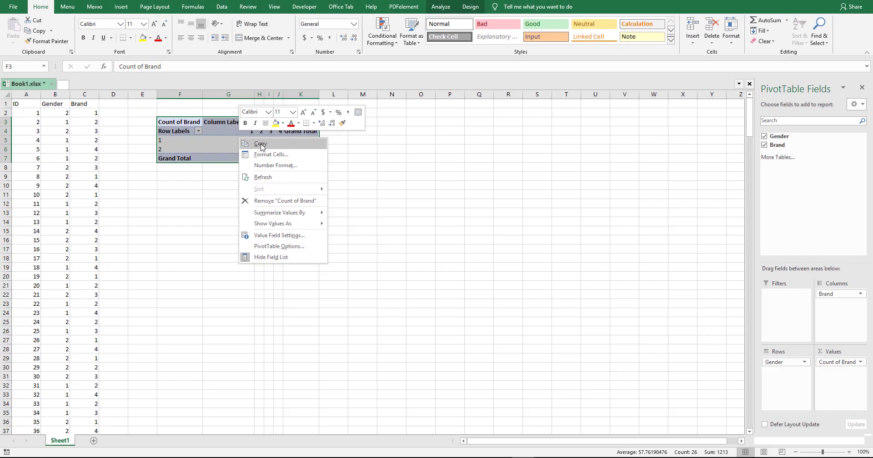
left_click(265, 157)
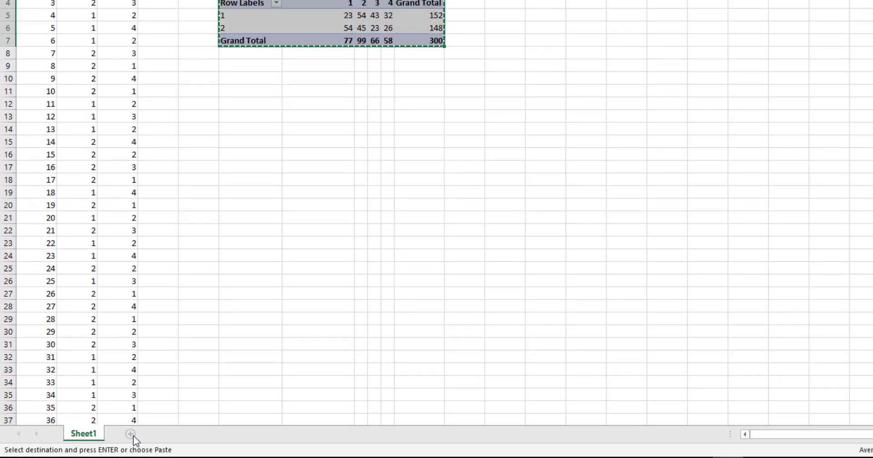
left_click(136, 433)
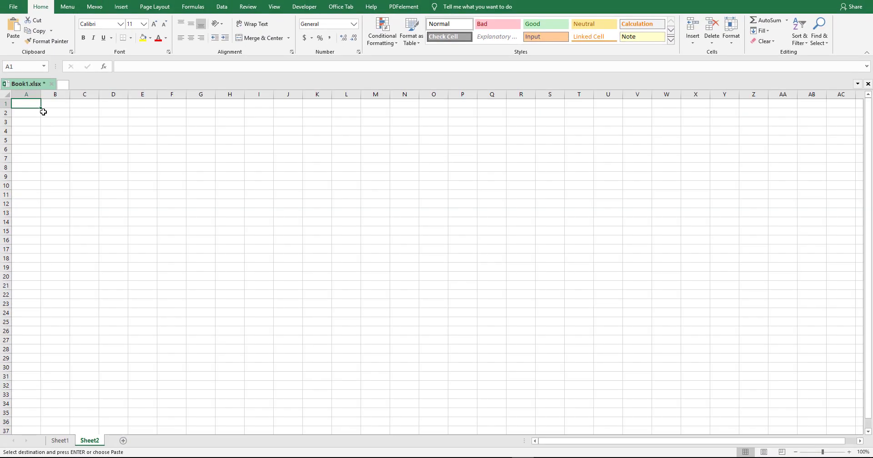
left_click(43, 112)
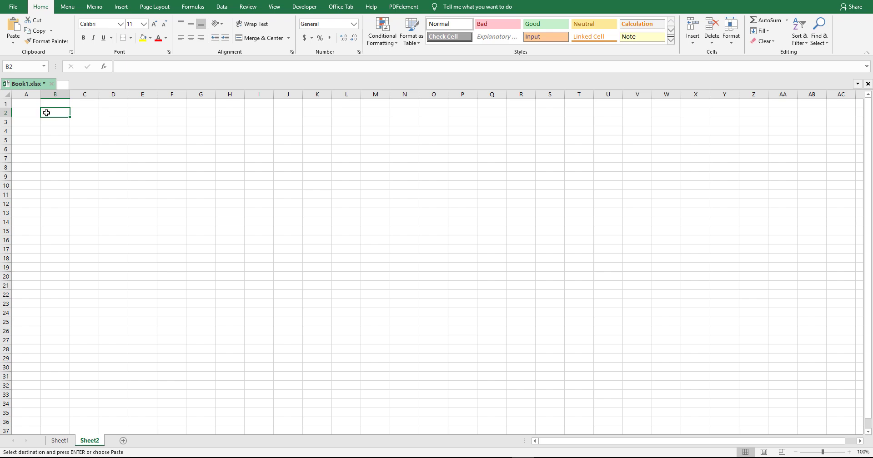
right_click(46, 113)
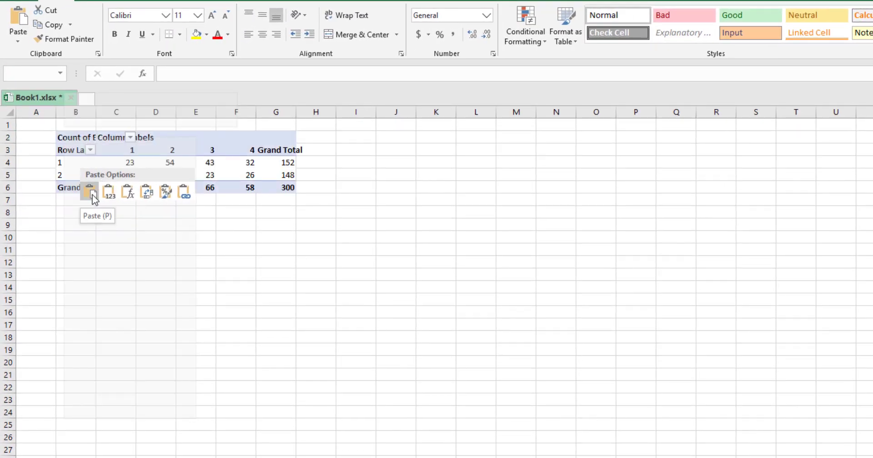
left_click(108, 194)
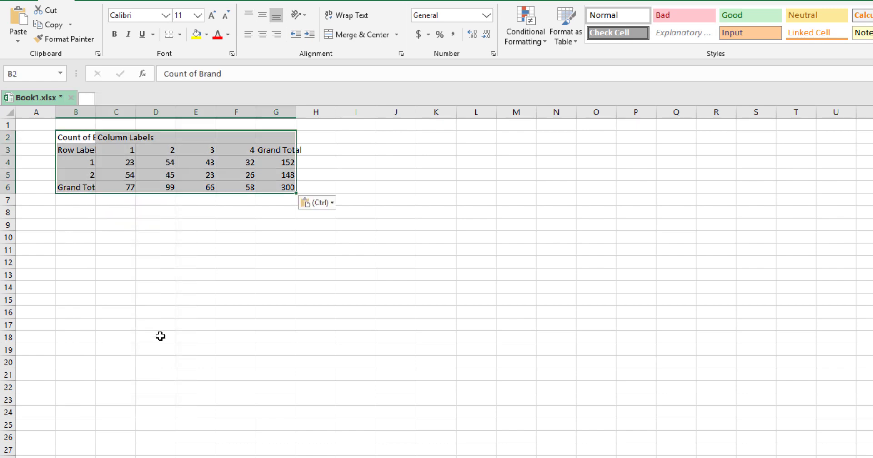
left_click(158, 333)
- Replace the gender codes in cells B4 and B5 with Male and Female
left_click(90, 162)
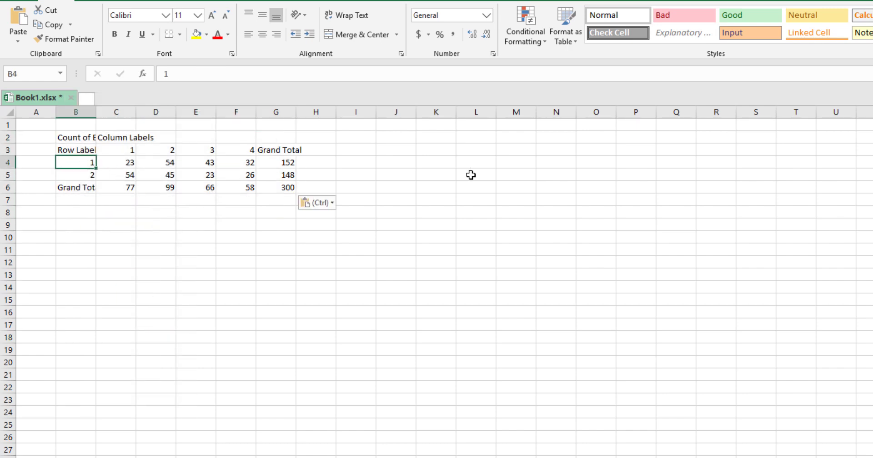
type("Male")
key("Return")
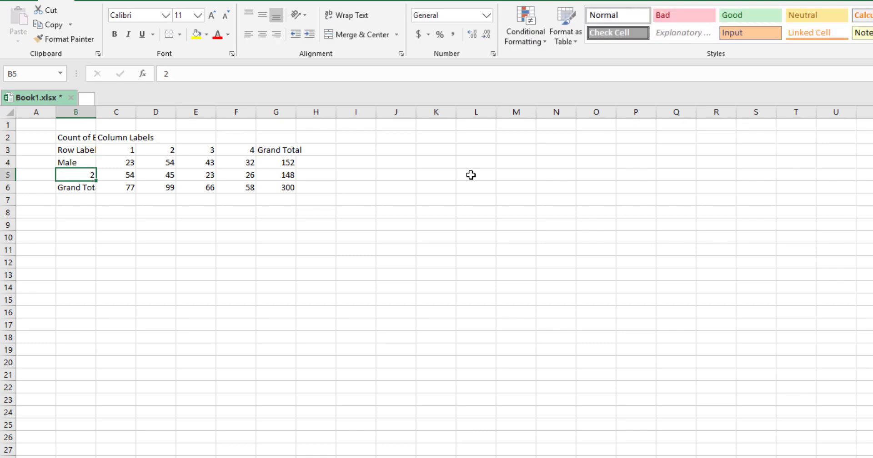
type("Female")
key("Return")
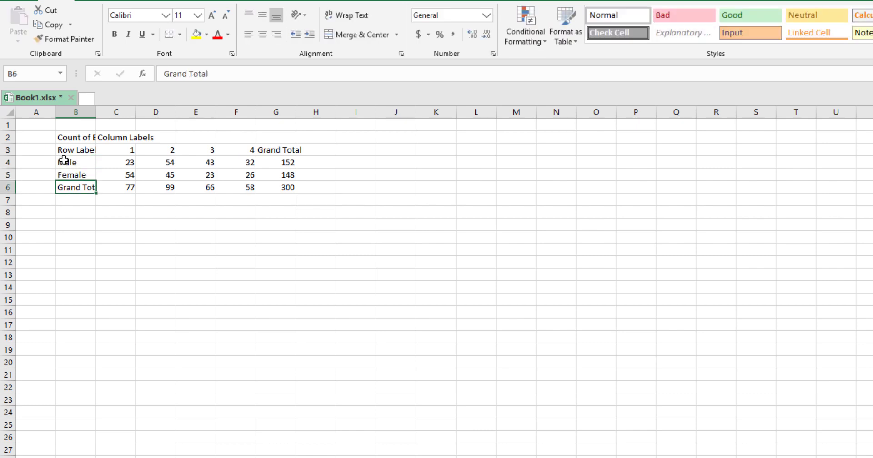
- Delete the Count of Brand, Column Labels and Row Labels texts from cells B2, C2 and B3
left_click(59, 138)
left_click(156, 249)
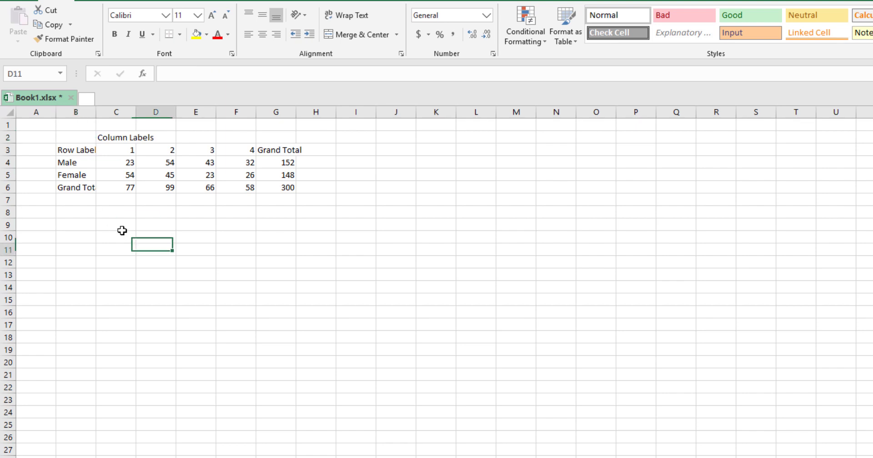
left_click(105, 141)
key("Delete")
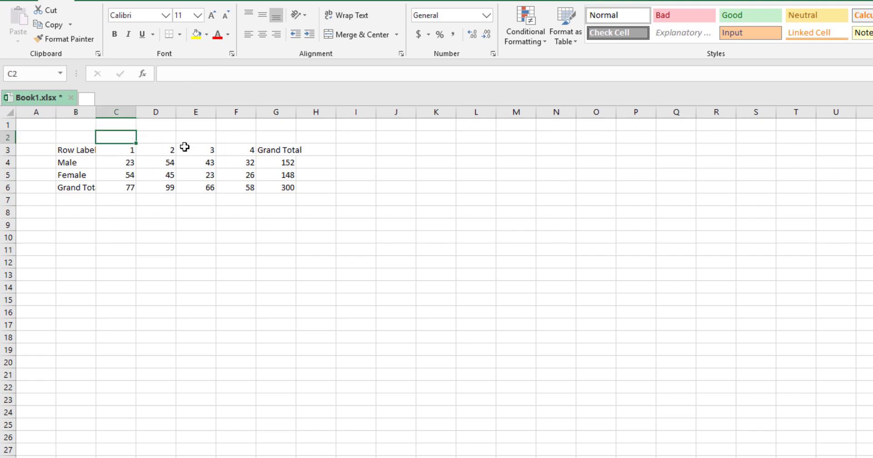
left_click(130, 150)
left_click(76, 150)
key("Delete")
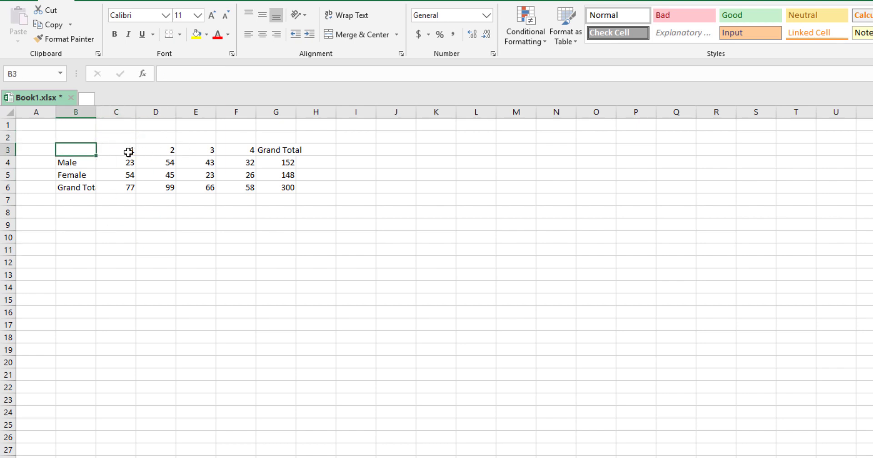
- Replace the brand codes in cells C3 to F3 with Apple, Samsung, Sony and One Plus
left_click(128, 152)
type("Apple")
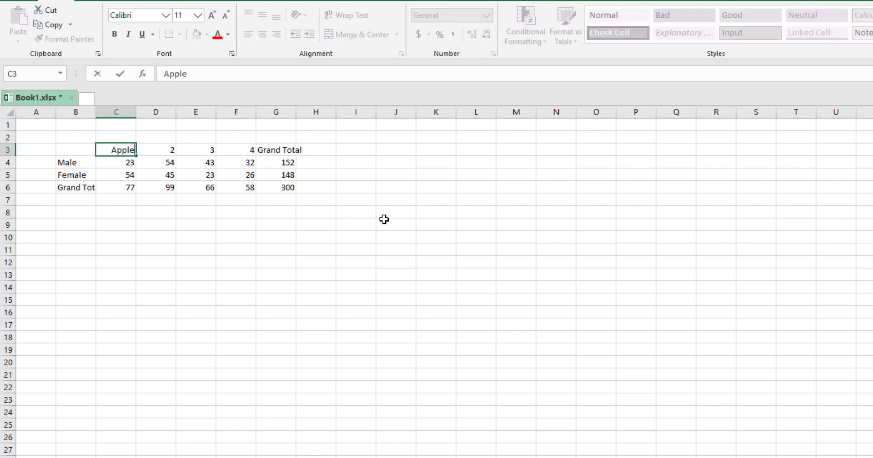
key("Tab")
type("Samsug")
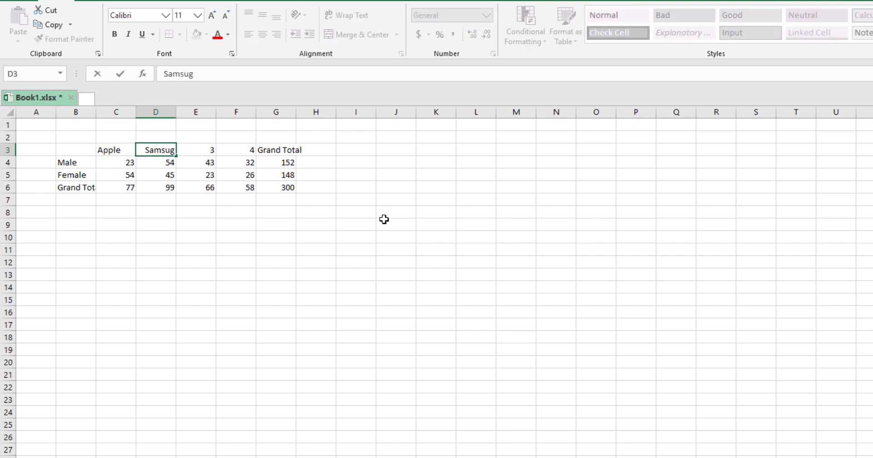
key("BackSpace")
type("ng")
key("Tab")
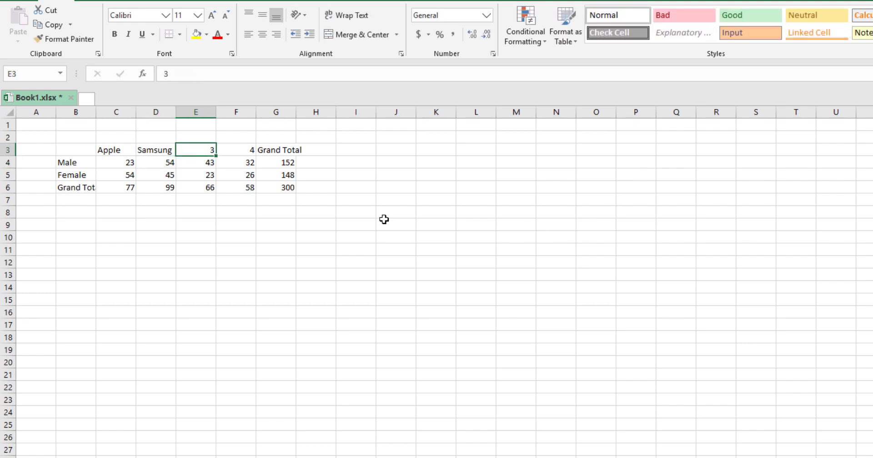
type("Sony")
key("Tab")
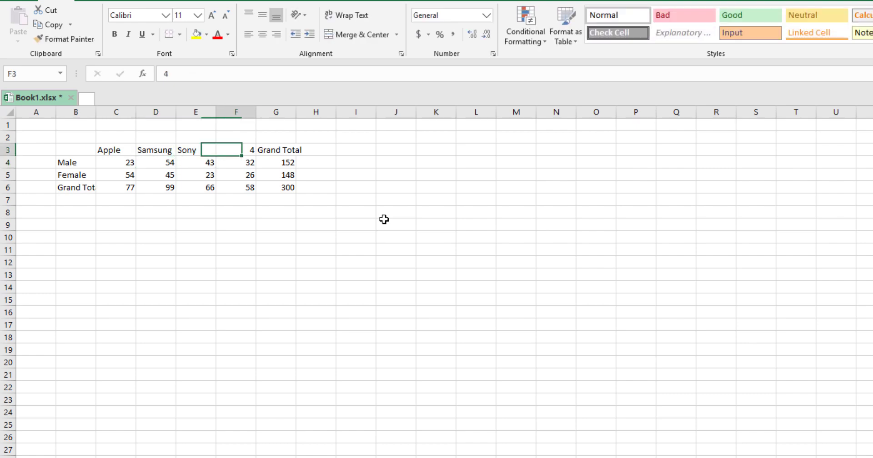
type("One Plus")
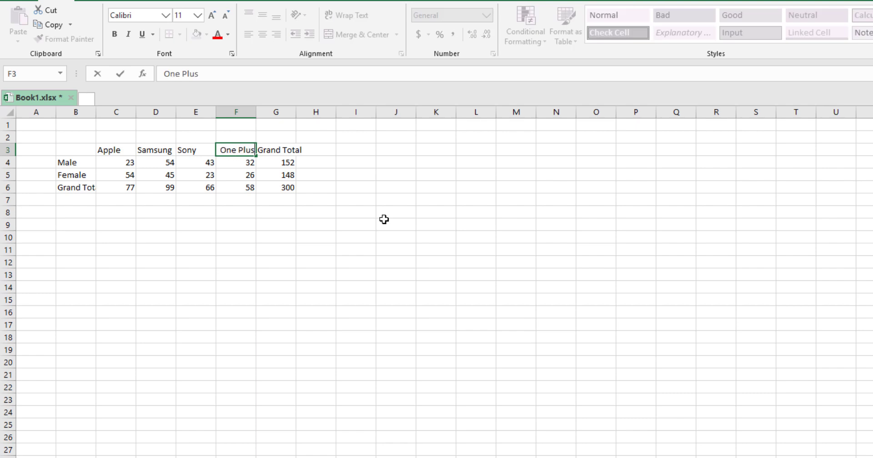
key("Return")
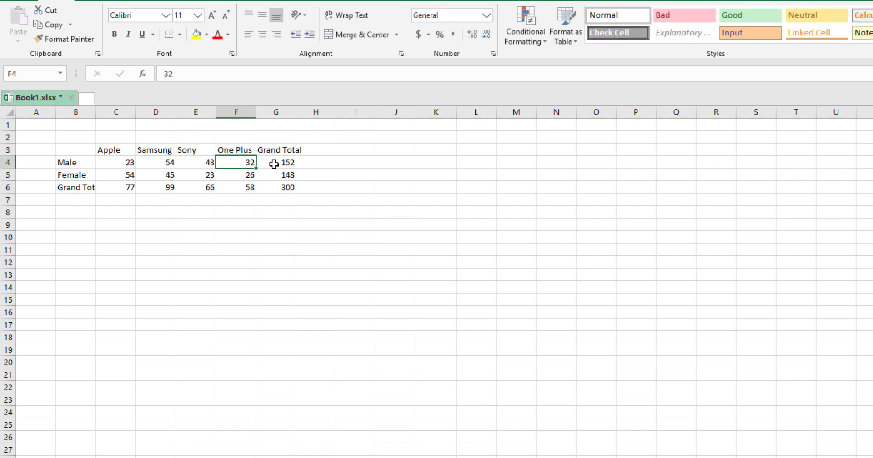
- Change the Grand Total labels in cells G3 and B6 to Total
left_click(274, 150)
type("Total")
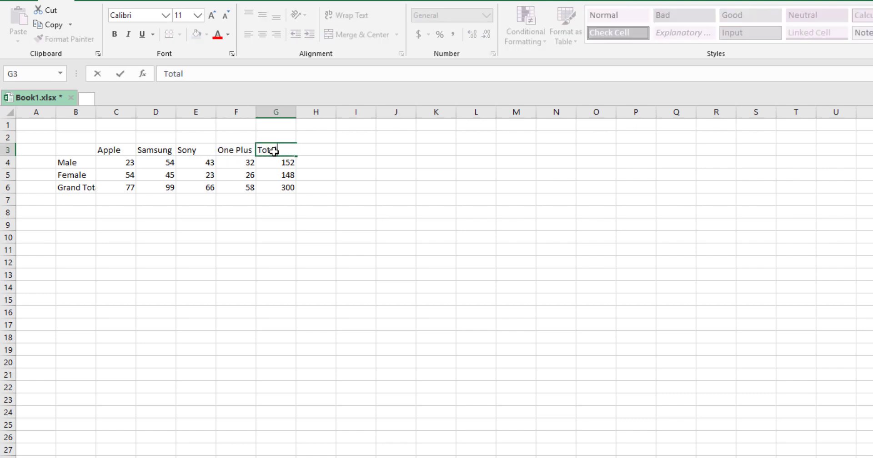
key("Return")
left_click(80, 191)
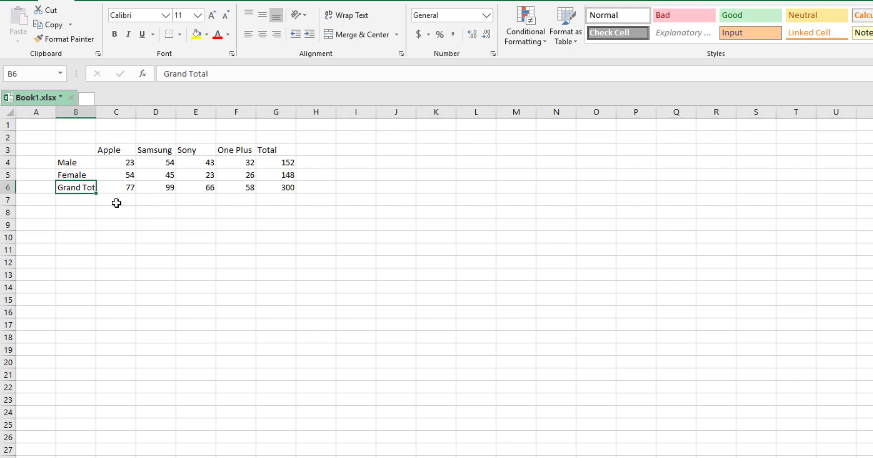
type("Total")
key("Return")
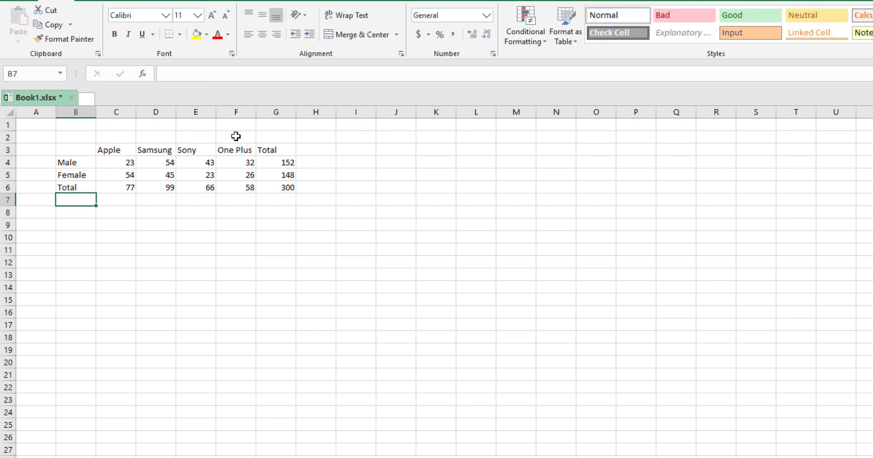
- Merge and center cells B2 to G2 above the table and enter the title OBSEVED FREQUENCY
left_click_drag(87, 138, 275, 137)
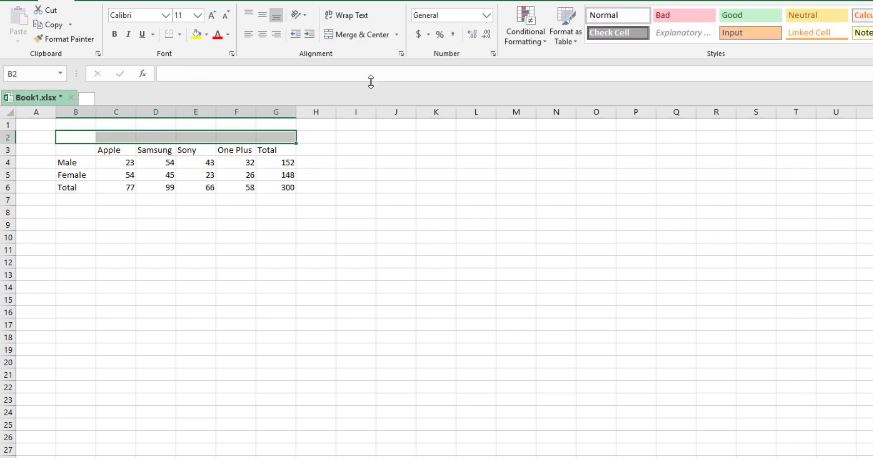
left_click(355, 36)
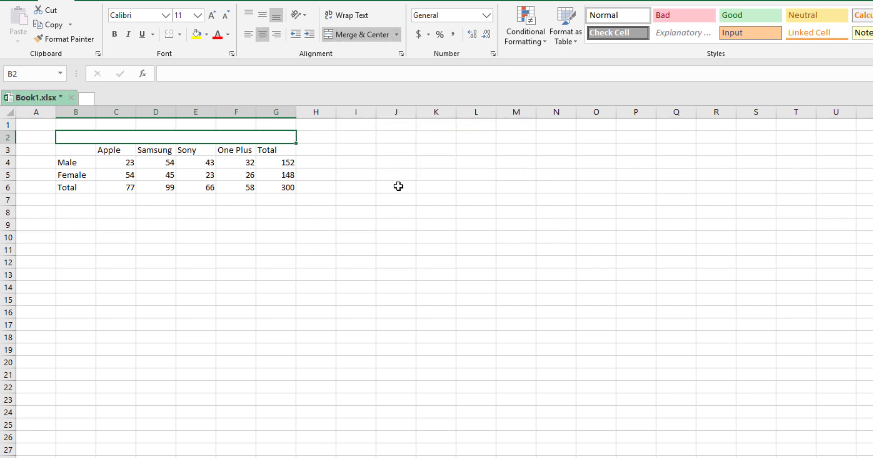
type("OBSEVED")
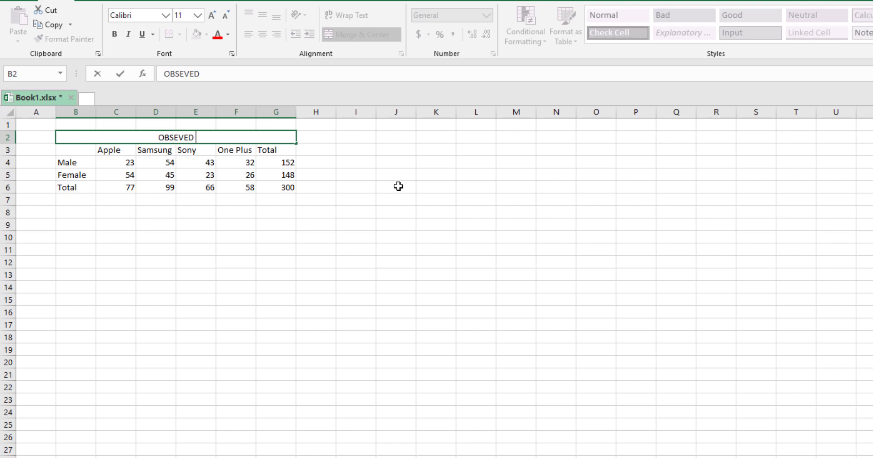
key("BackSpace")
key("BackSpace")
key("BackSpace")
key("BackSpace")
key("BackSpace")
key("BackSpace")
key("BackSpace")
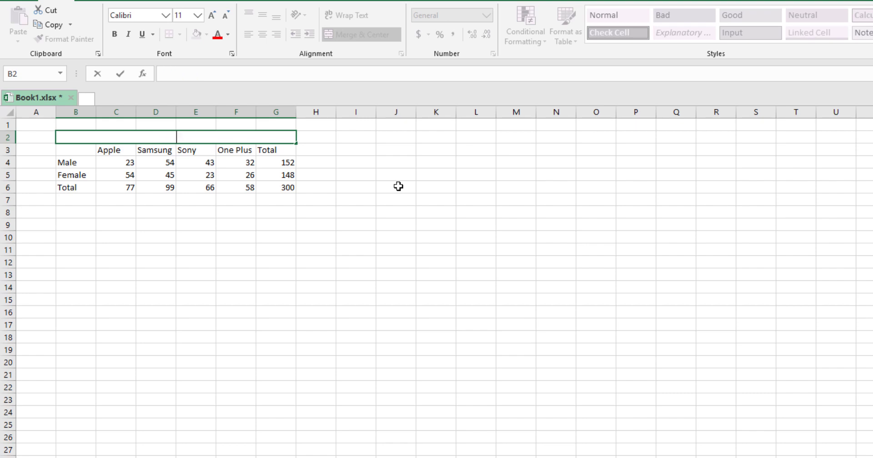
type("OBSEVED FREQUENCY")
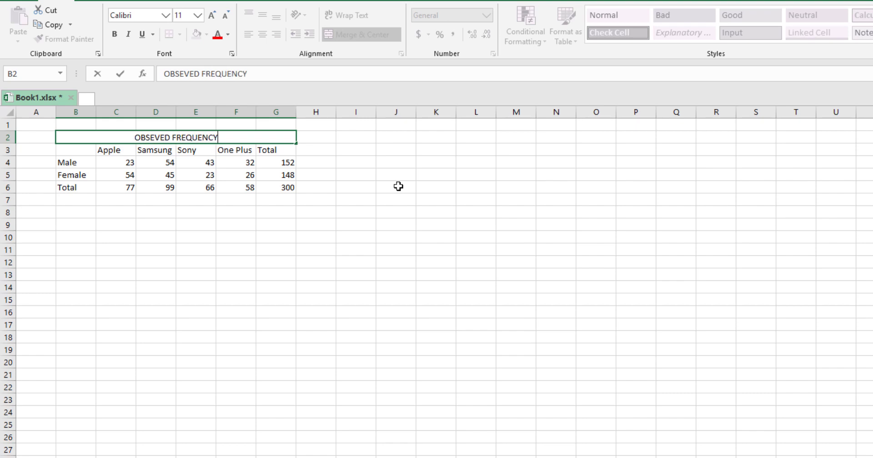
key("Return")
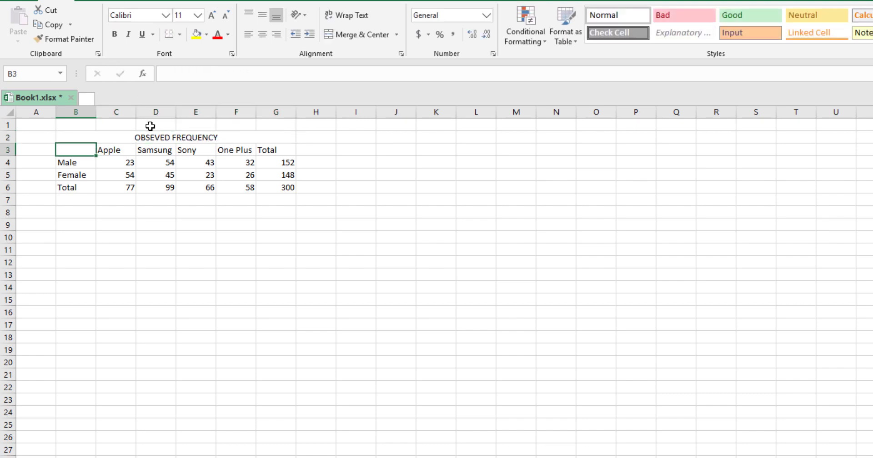
- Format the table title in B2 as bold with font size 12
left_click(161, 138)
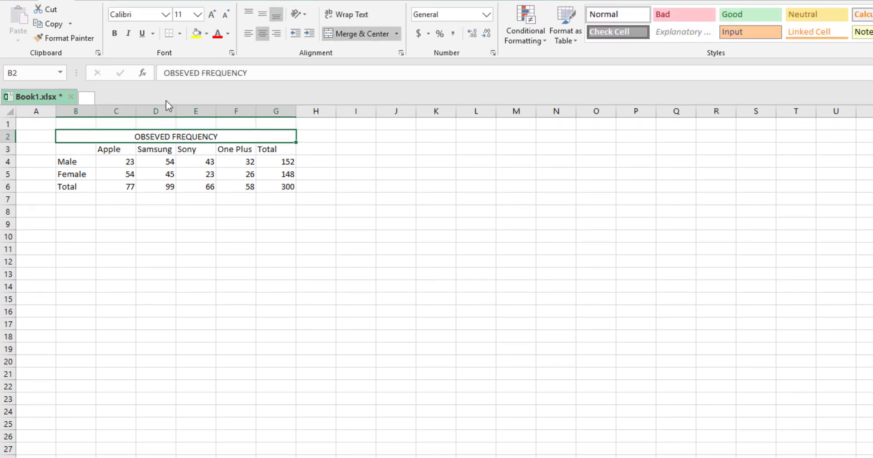
left_click(181, 14)
type("12")
key("Return")
left_click(114, 33)
left_click(166, 195)
- Make rows 3 to 6 taller and middle-align the contents of cells B4 to G6 vertically
mouse_move(8, 149)
left_mouse_down()
mouse_move(8, 187)
mouse_move(10, 161)
left_mouse_up()
left_click_drag(76, 171, 276, 201)
left_click(262, 14)
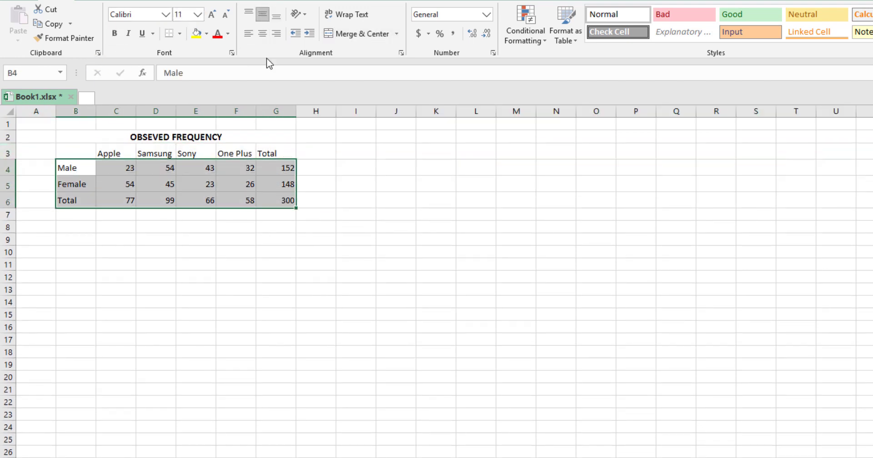
- Center the brand headings, counts and totals in C3 to G6 both horizontally and vertically
left_click_drag(116, 153, 281, 200)
left_click(262, 34)
left_click(267, 12)
left_click(235, 225)
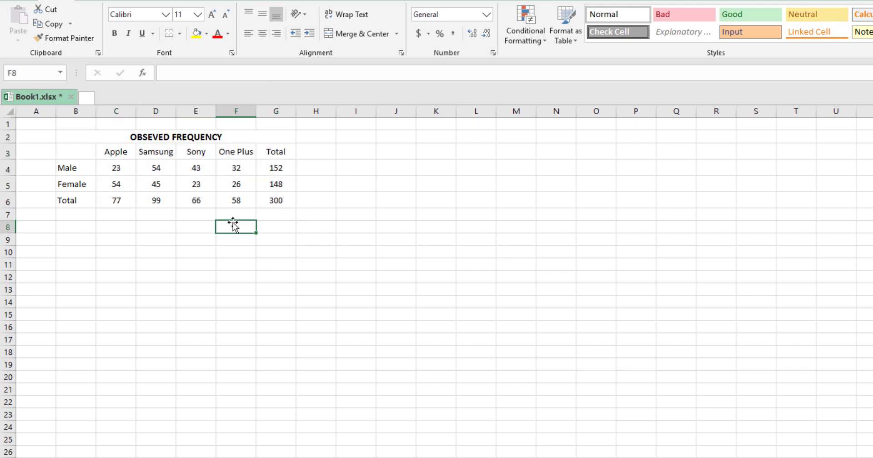
- Make the brand headings, the Total row and column, and the Male and Female labels bold
left_click_drag(116, 153, 289, 199)
key("ctrl+b")
key("ctrl+b")
left_click(90, 199)
left_click_drag(90, 199, 263, 201)
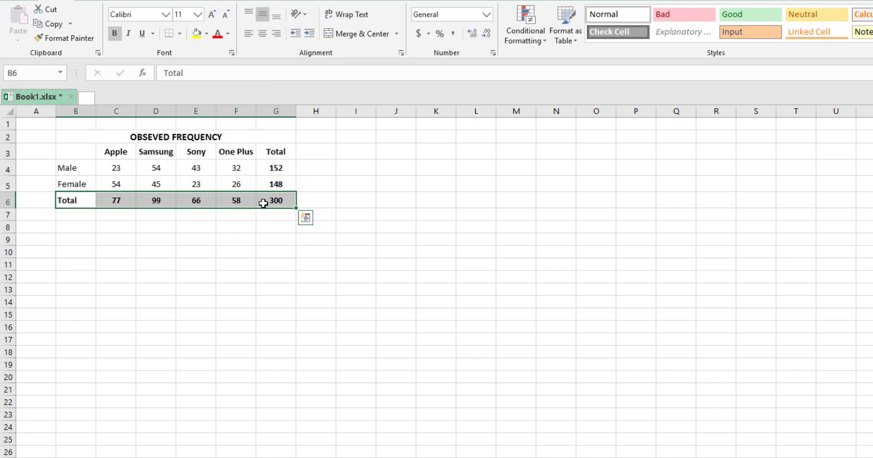
key("ctrl+b")
left_click_drag(73, 169, 86, 184)
key("ctrl+b")
- Fill the heading cells C3 to G3, the Total row and the Total column with light blue
left_click_drag(156, 214, 214, 226)
left_click_drag(117, 152, 276, 152)
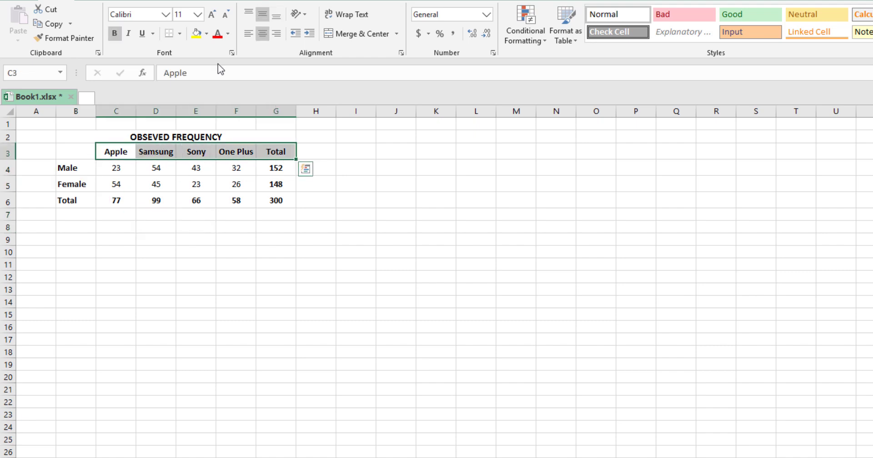
left_click(206, 34)
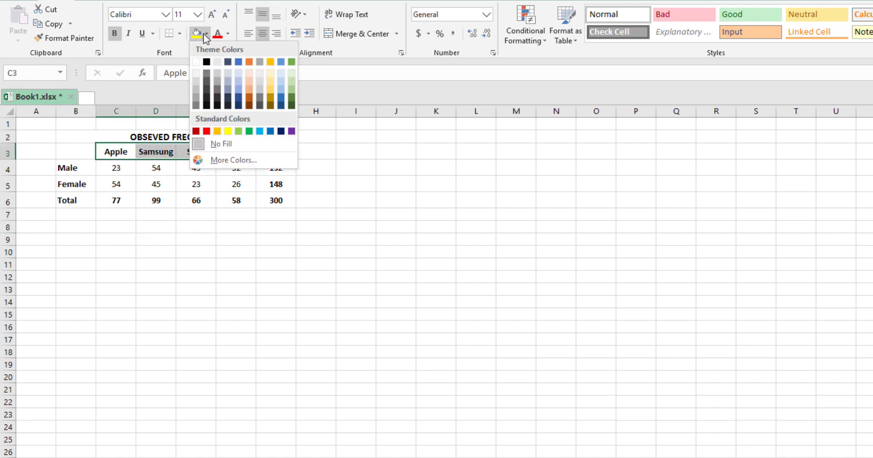
left_click(283, 81)
left_click_drag(73, 200, 274, 198)
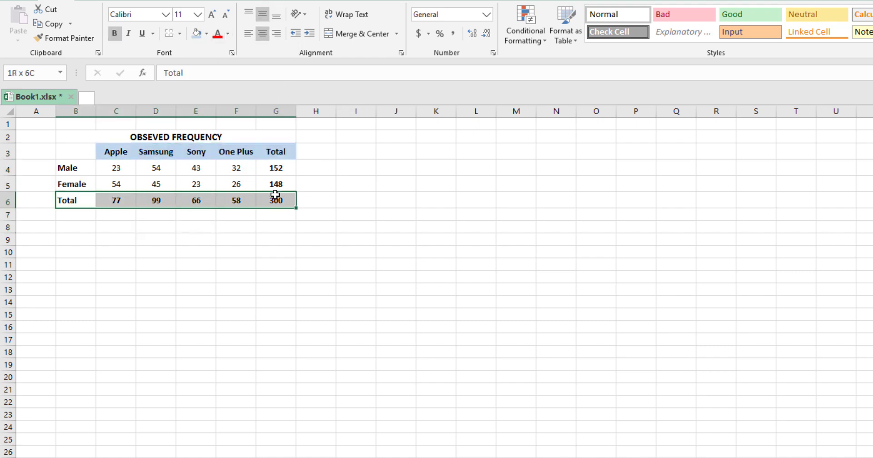
left_click(197, 33)
mouse_move(276, 152)
left_mouse_down()
mouse_move(275, 200)
mouse_move(276, 168)
left_mouse_up()
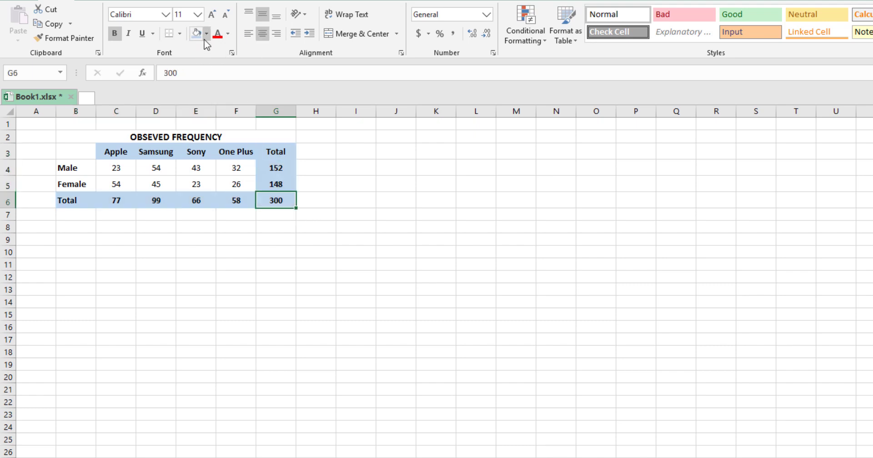
- Fill the overall total cell G6 with a darker shade of blue
left_click(206, 33)
left_click(283, 90)
left_click(316, 327)
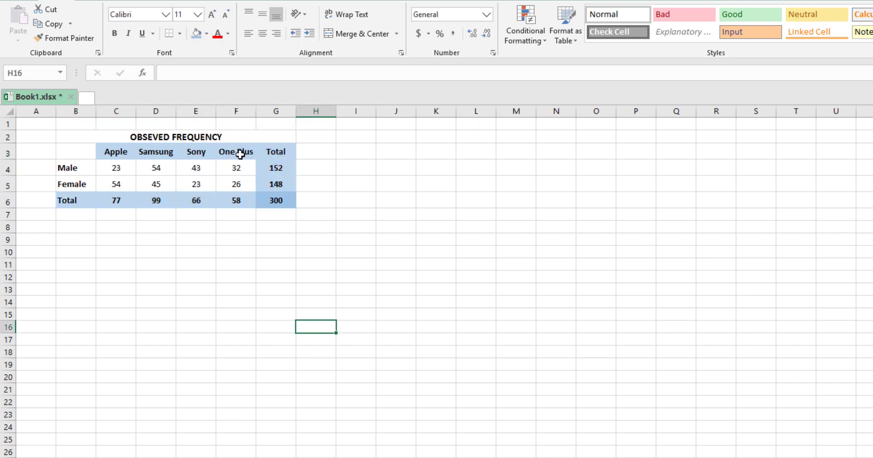
- Fill the merged title cell B2 with light yellow
left_click(212, 138)
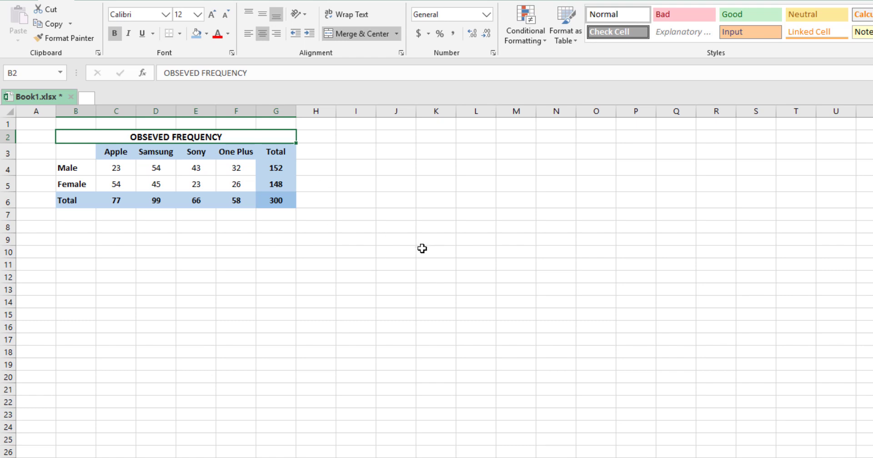
left_click(422, 248)
left_click(227, 136)
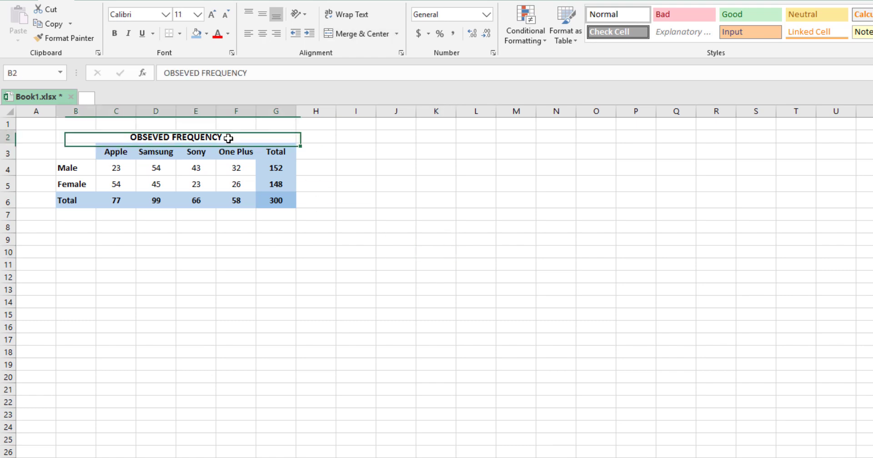
left_click(207, 33)
left_click(271, 76)
left_click(275, 351)
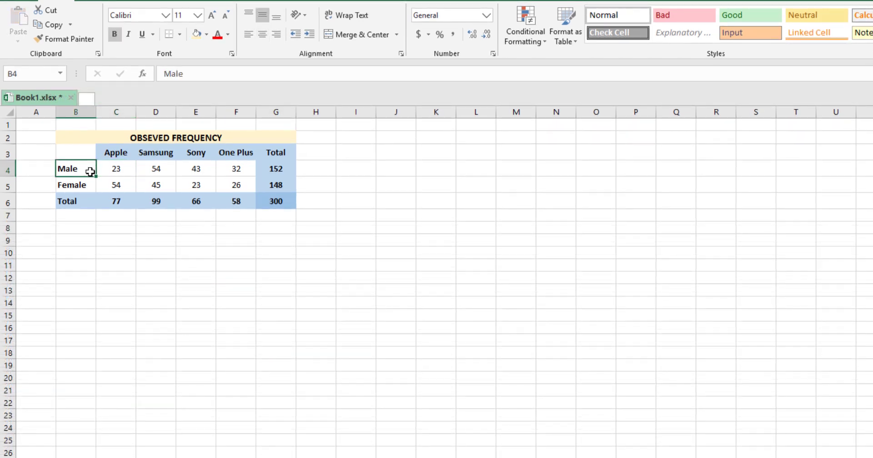
- Examine the Male counts for each brand with their row total, and the Female count for Apple
left_click(117, 170)
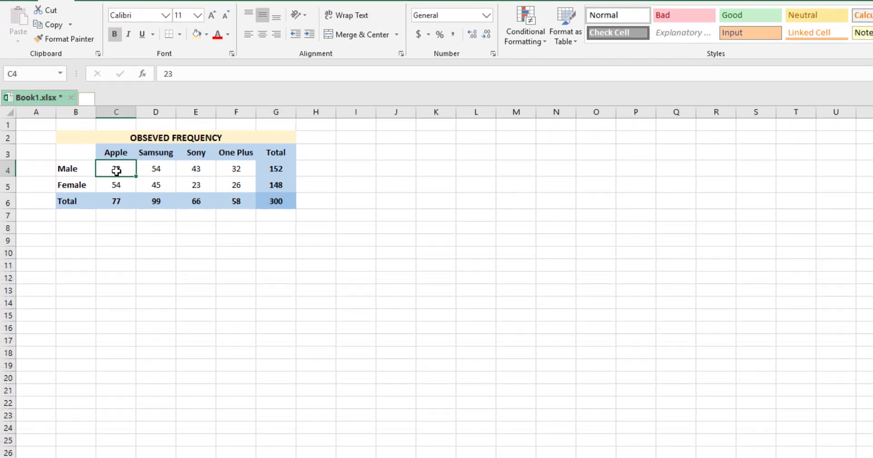
left_click(119, 155)
left_click(86, 170)
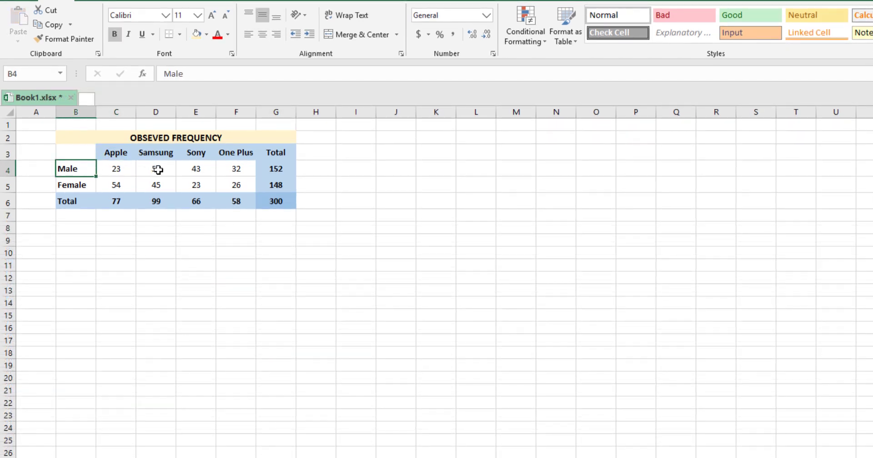
left_click(158, 170)
left_click(156, 154)
left_click(83, 173)
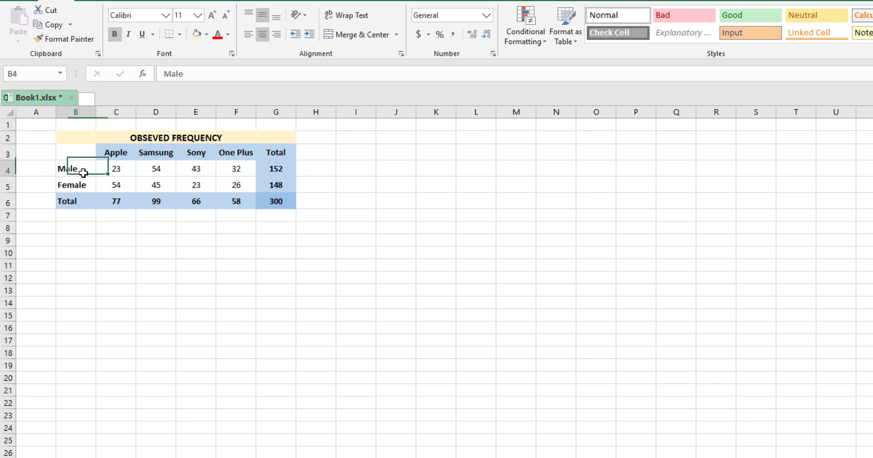
left_click(194, 168)
left_click(196, 153)
left_click(89, 174)
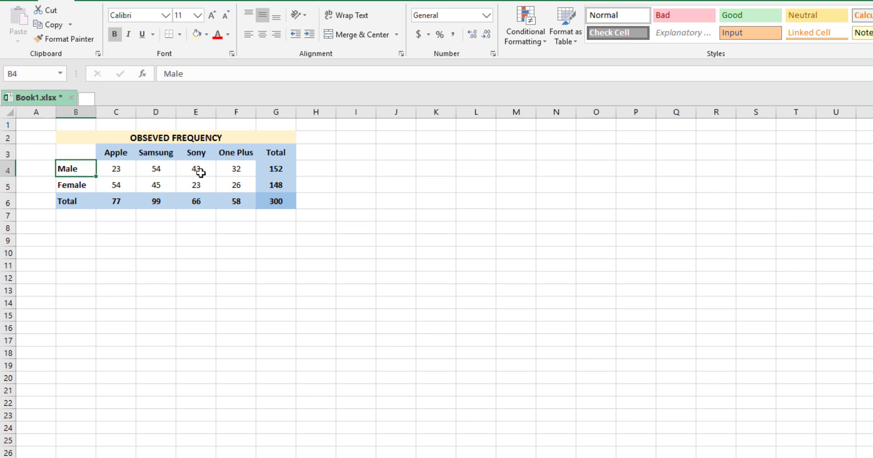
left_click(200, 172)
left_click(238, 168)
left_click(239, 153)
left_click(271, 174)
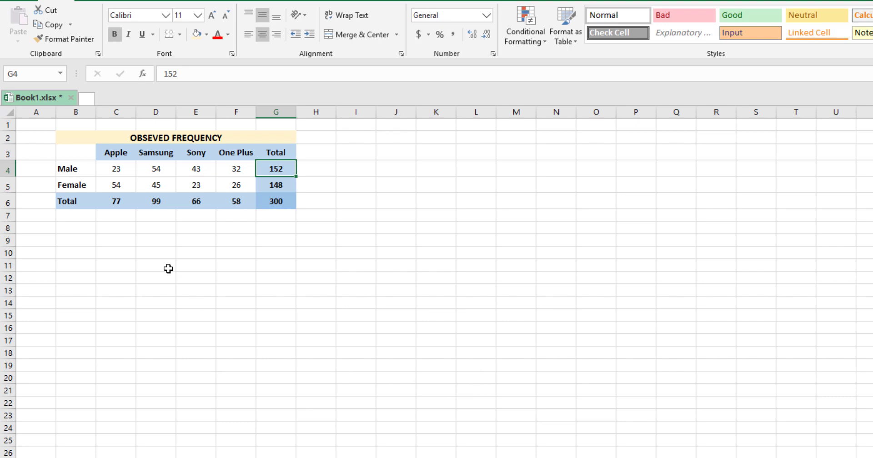
left_click(76, 172)
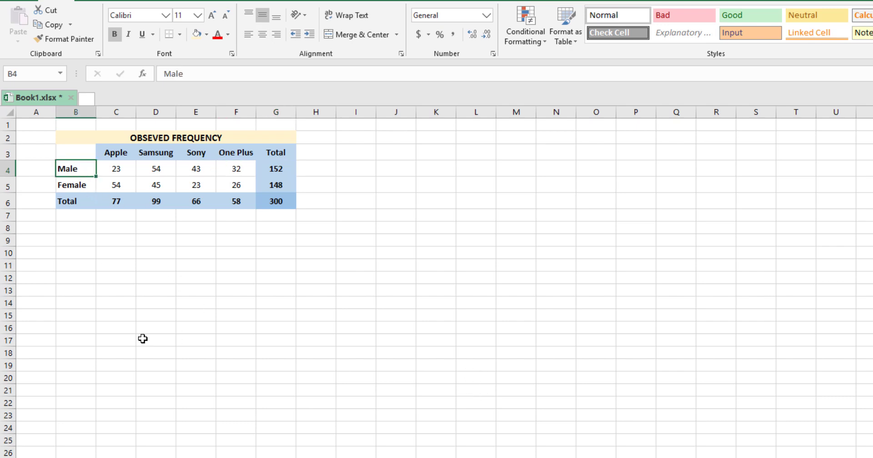
left_click(115, 190)
left_click(90, 186)
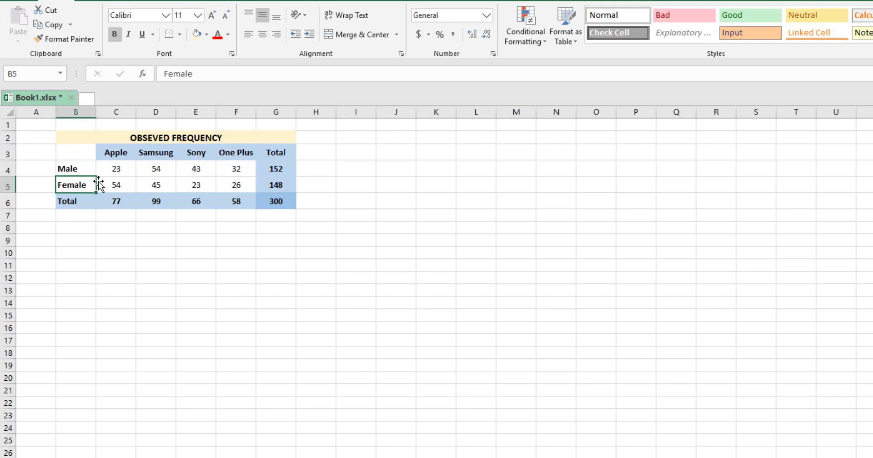
left_click(117, 151)
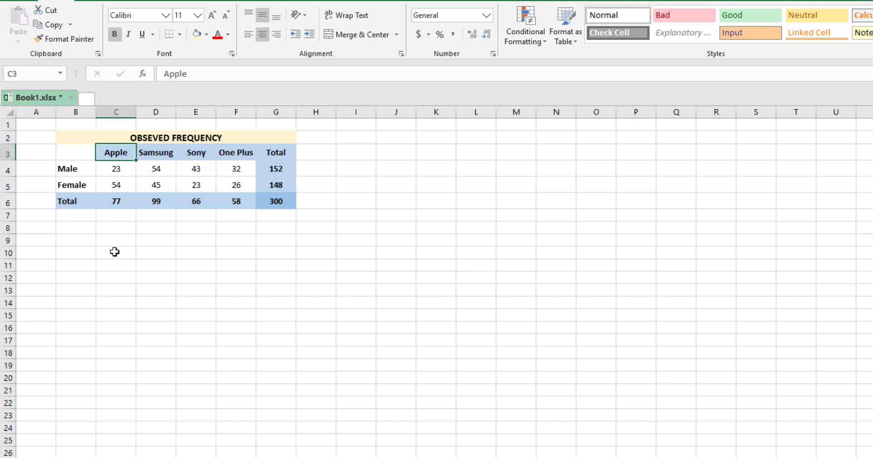
- Examine the Female counts for Samsung, Sony and One Plus together with the Female row total
left_click(159, 185)
left_click(76, 186)
left_click(162, 151)
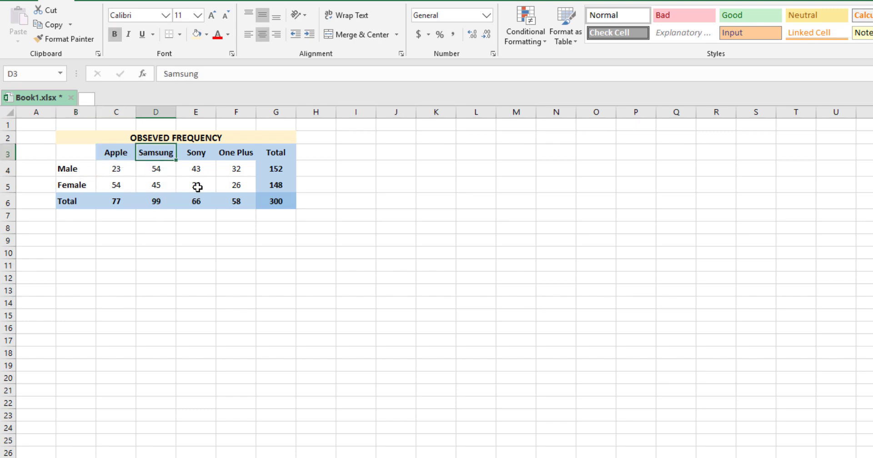
left_click(197, 187)
left_click(87, 185)
left_click(196, 153)
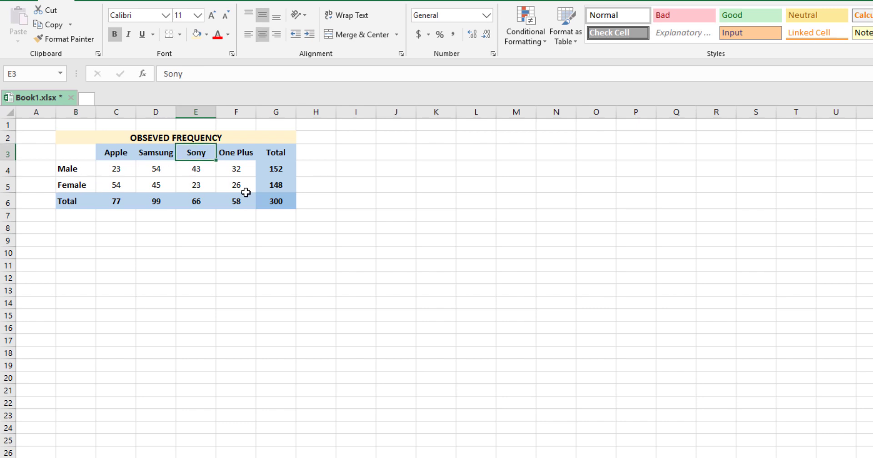
left_click(233, 185)
left_click(68, 185)
left_click(236, 153)
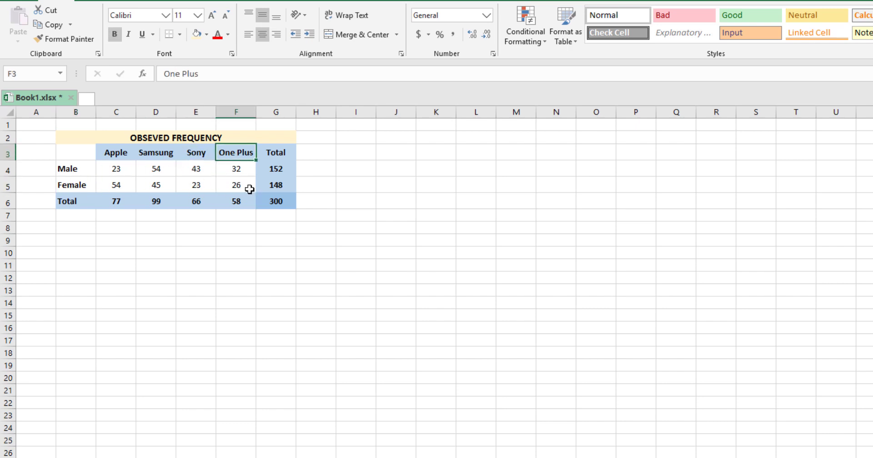
left_click(279, 186)
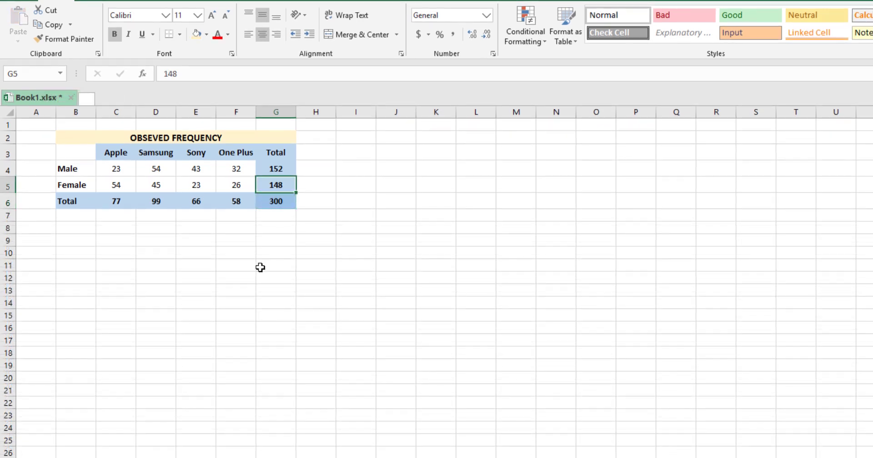
- Examine the column total of each brand from Apple to One Plus and the grand total
left_click(119, 155)
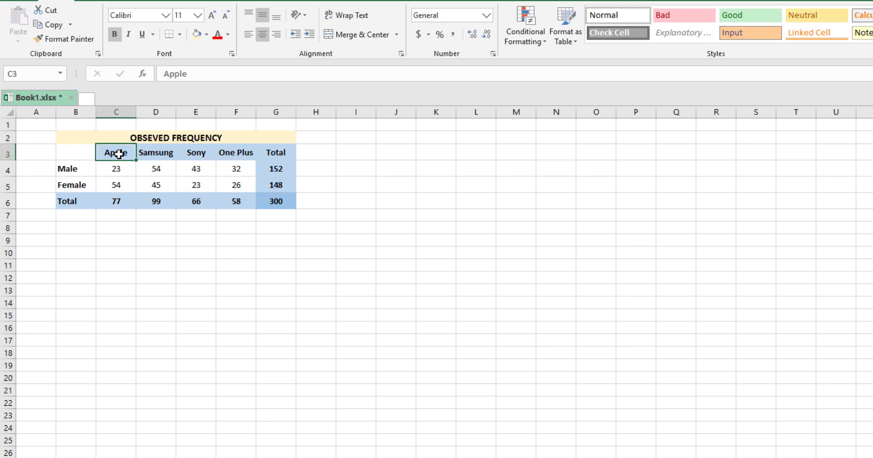
left_click(116, 201)
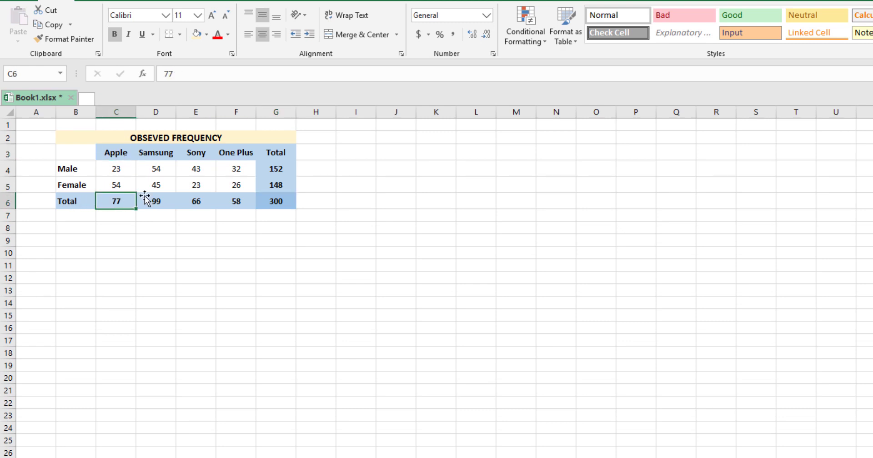
left_click(157, 151)
left_click(155, 200)
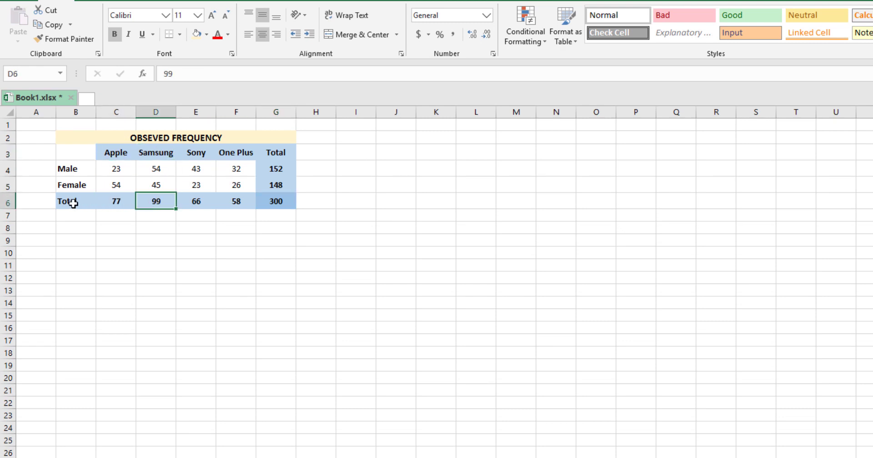
left_click(196, 154)
left_click(198, 203)
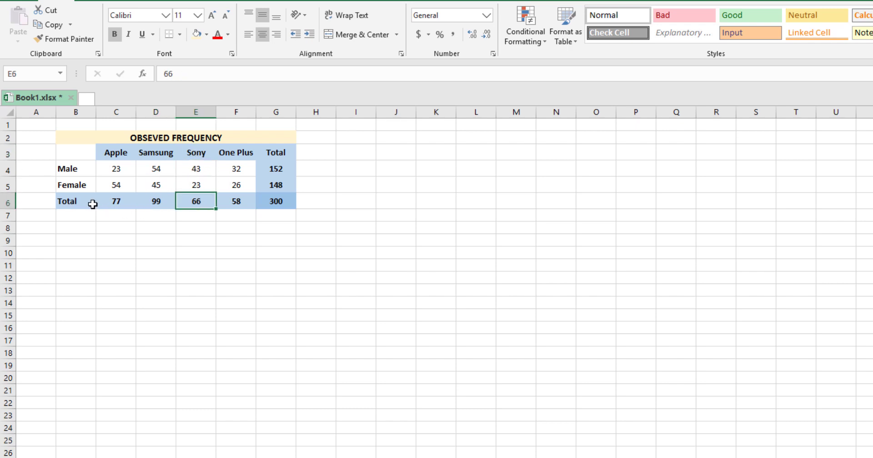
left_click(238, 156)
left_click(237, 200)
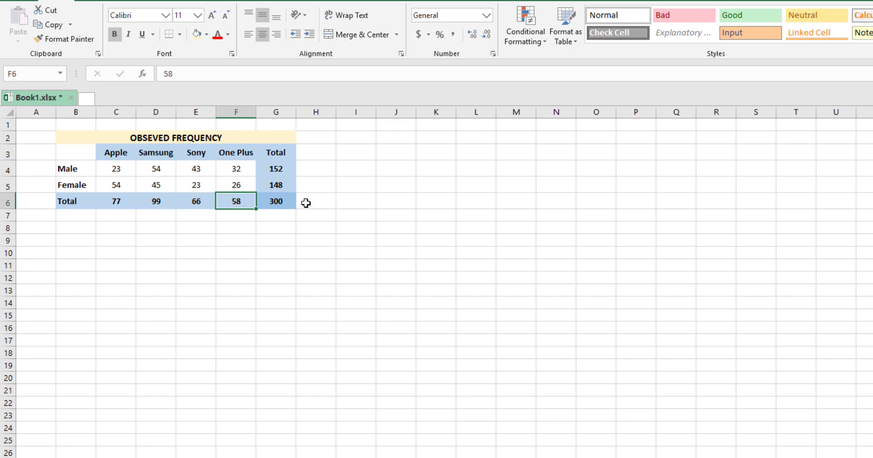
left_click(288, 204)
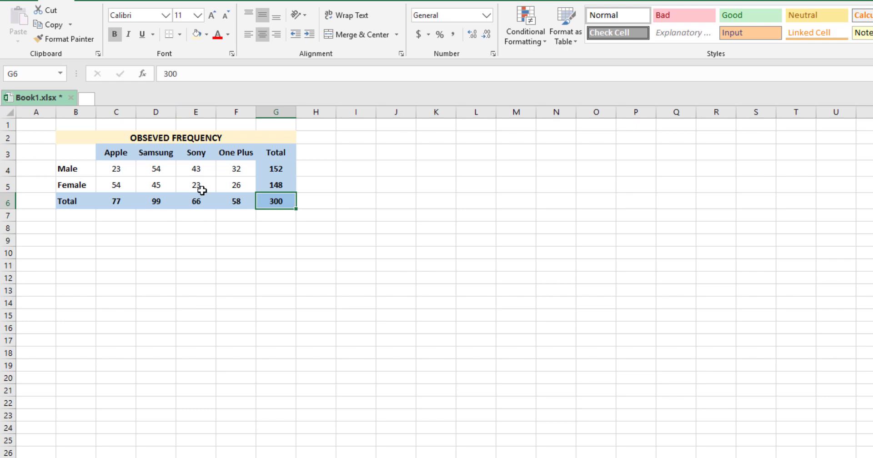
- Enter the title EXPECTED FREQUENCY in cell B9 below the observed frequency table
left_click(112, 230)
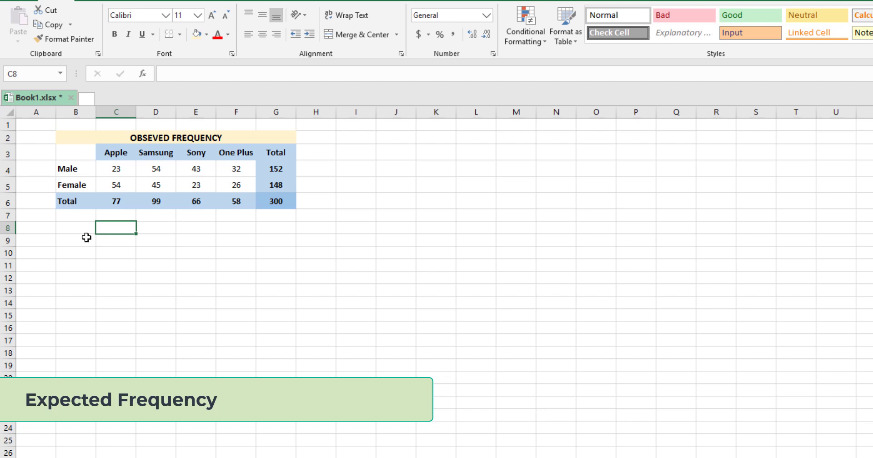
left_click(82, 239)
type("EXPECTED FREQUENCY")
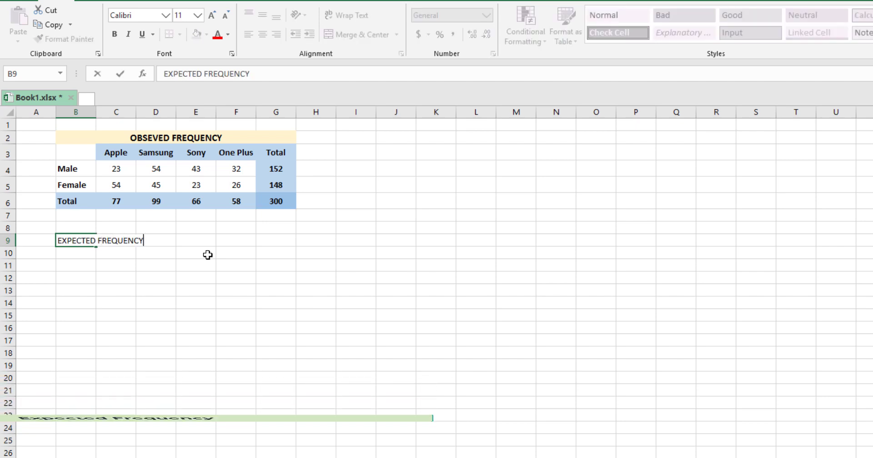
key("Return")
- Merge and center the title across B9:G9, and format it bold, size 12, with a light yellow fill
left_click_drag(77, 240, 272, 241)
left_click(380, 34)
left_click(197, 15)
left_click(184, 81)
left_click(115, 34)
left_click(196, 36)
left_click(195, 290)
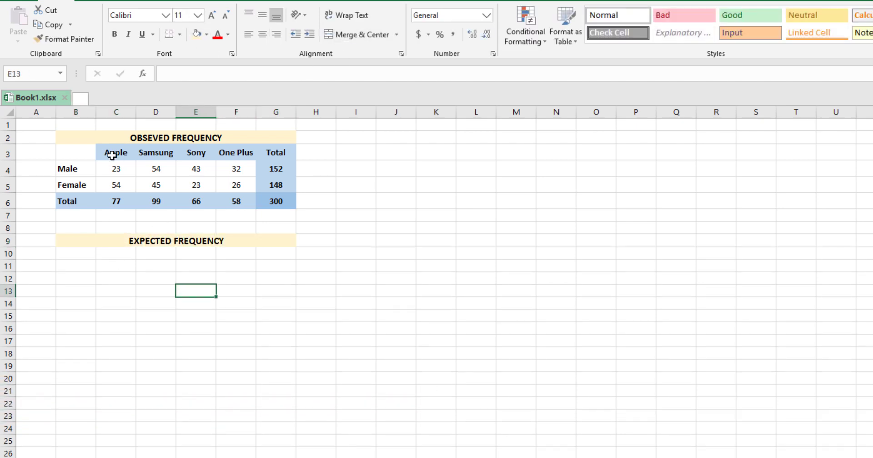
- Copy the observed table B3:G6 with its headings and paste it at B10 under the EXPECTED FREQUENCY title
left_click_drag(74, 153, 275, 202)
key("ctrl+c")
right_click(84, 253)
left_click(107, 311)
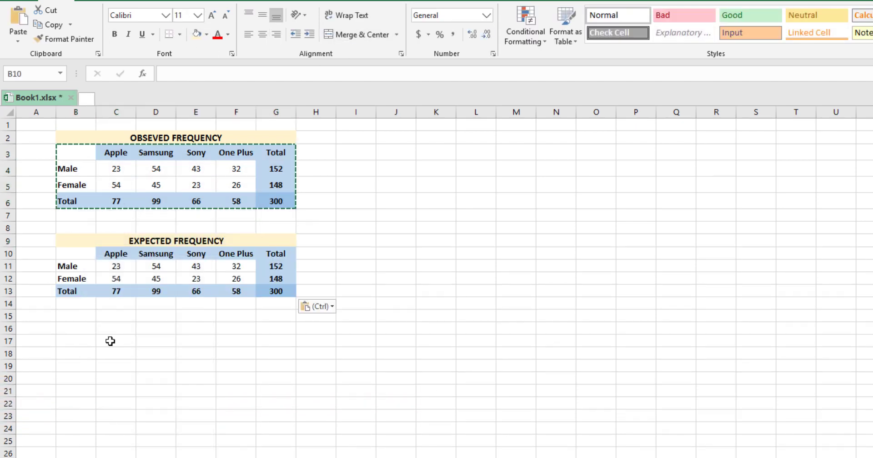
- Increase the height of rows 10 to 13 in the expected frequency table
left_click(118, 365)
left_click_drag(8, 254, 6, 309)
left_click(6, 273)
left_click_drag(7, 266, 7, 268)
- Clear the copied counts and totals from C11:G13 and save the workbook
left_click_drag(124, 276, 265, 315)
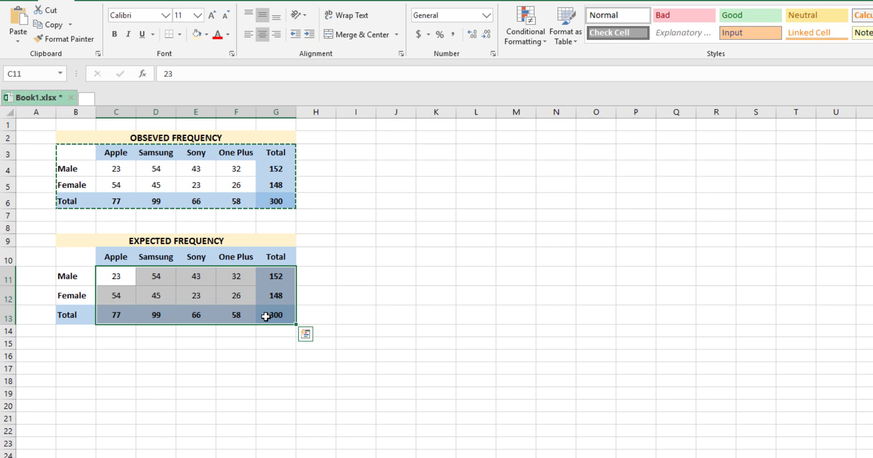
key("Delete")
left_click(187, 310)
key("ctrl+s")
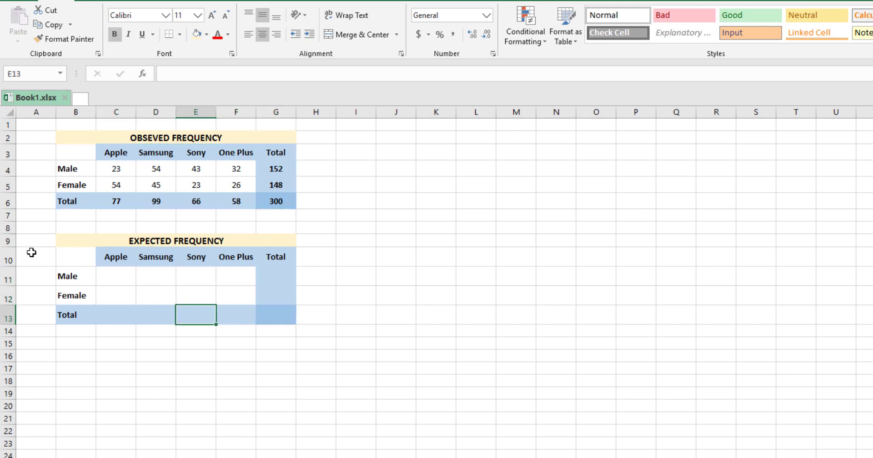
- Make row 9 taller and middle-align the EXPECTED FREQUENCY title vertically
left_click_drag(16, 247, 15, 250)
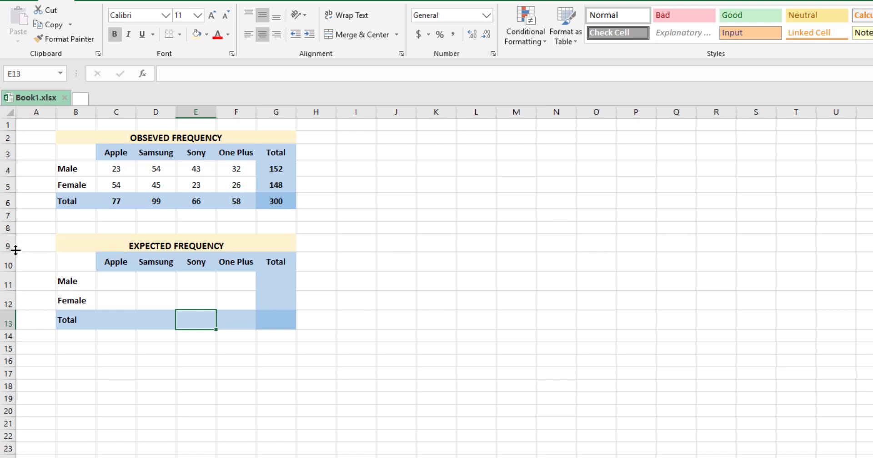
left_click(196, 244)
left_click(262, 14)
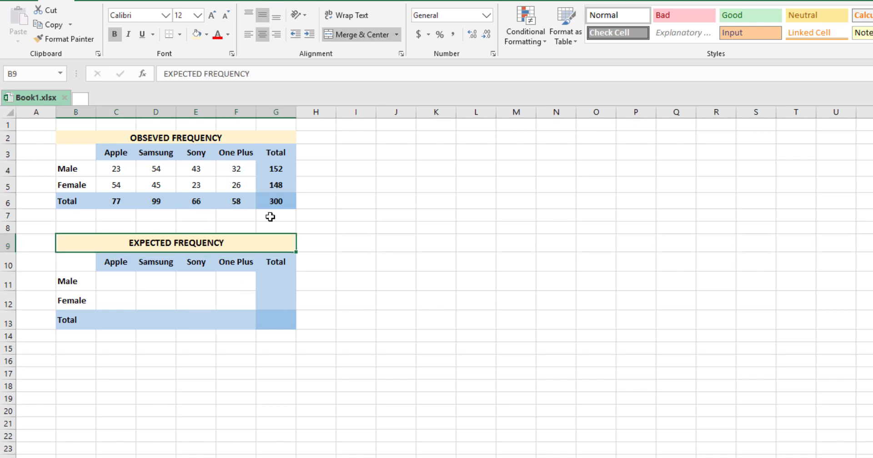
- Calculate the expected Male count for Apple in C11 with the formula =(G4*C6)/G6
left_click(119, 281)
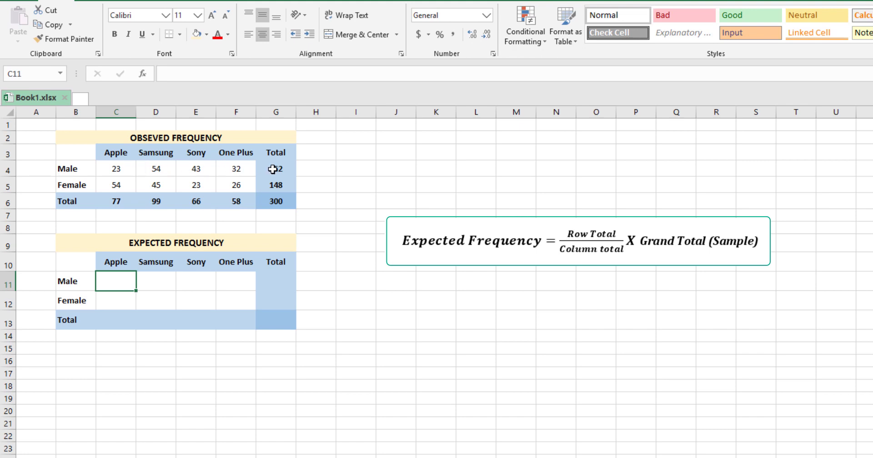
left_click(272, 170)
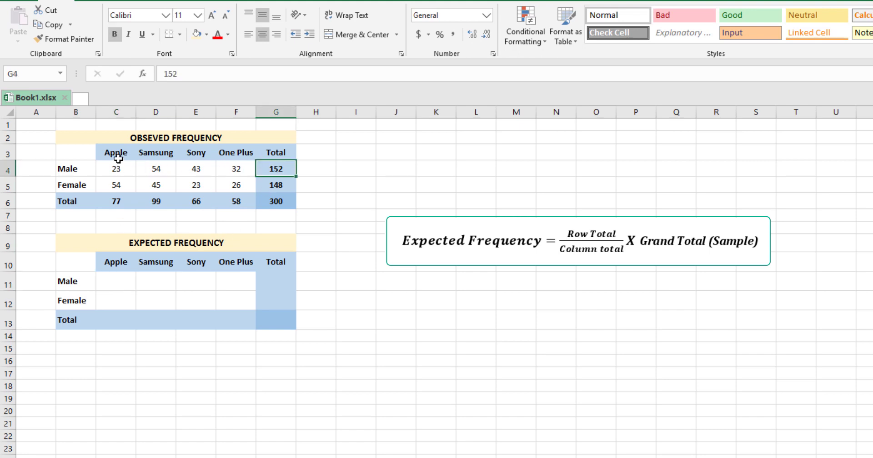
left_click(119, 200)
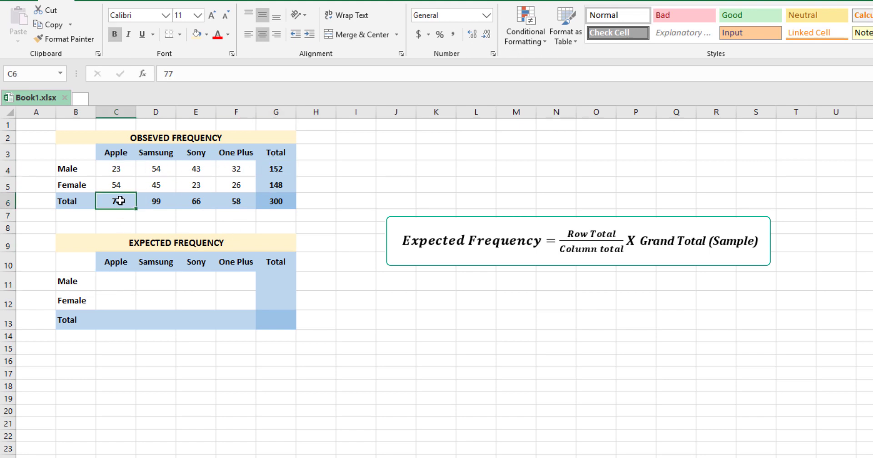
left_click(276, 201)
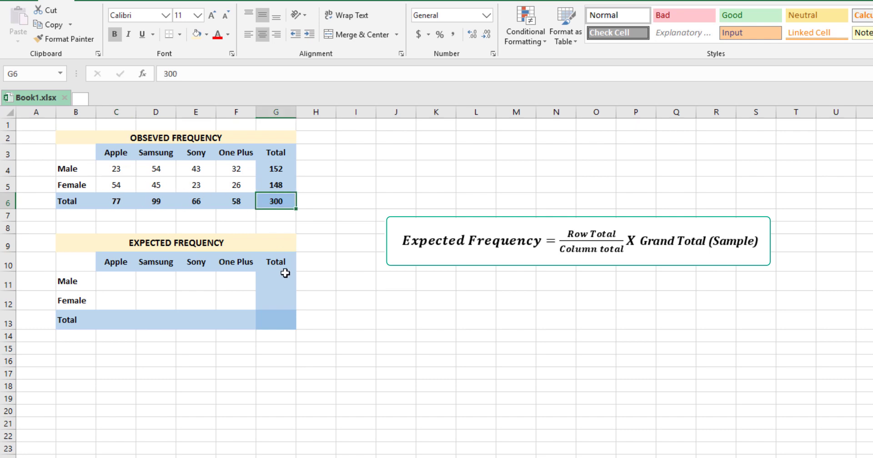
left_click(126, 283)
type("=(")
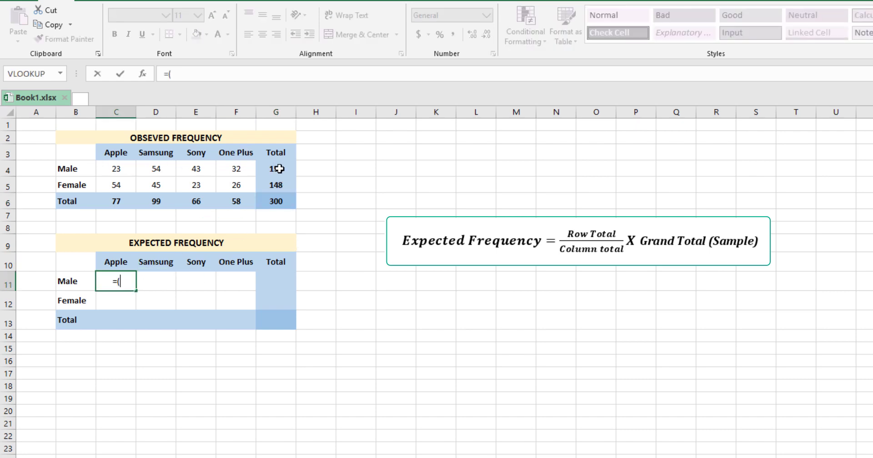
left_click(279, 170)
type("*")
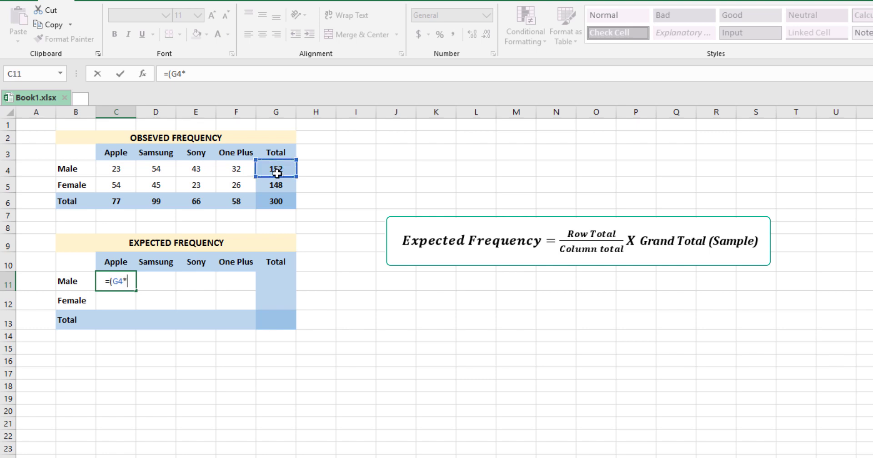
left_click(110, 200)
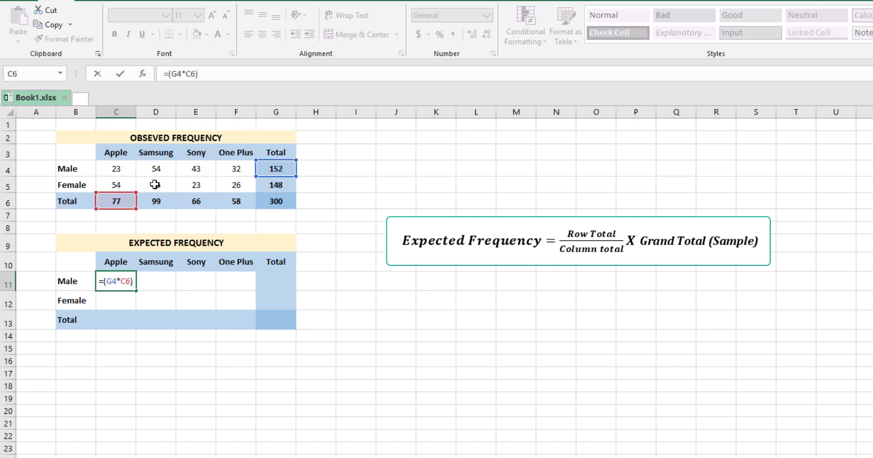
type(")/")
left_click(275, 201)
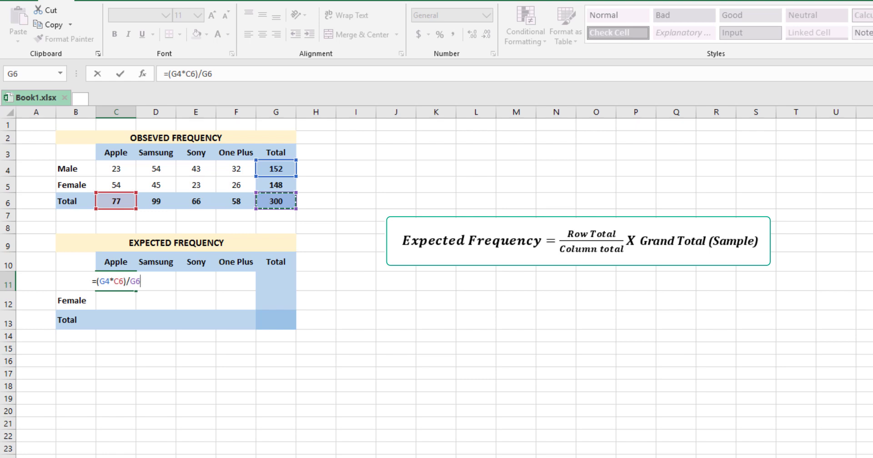
key("Return")
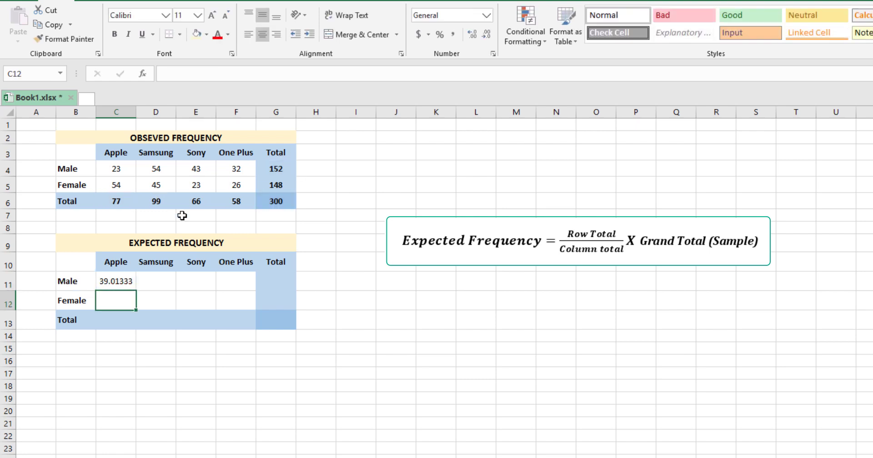
- Calculate the expected Male count for Samsung in D11 with the formula =(G4*D6)/G6
left_click(111, 282)
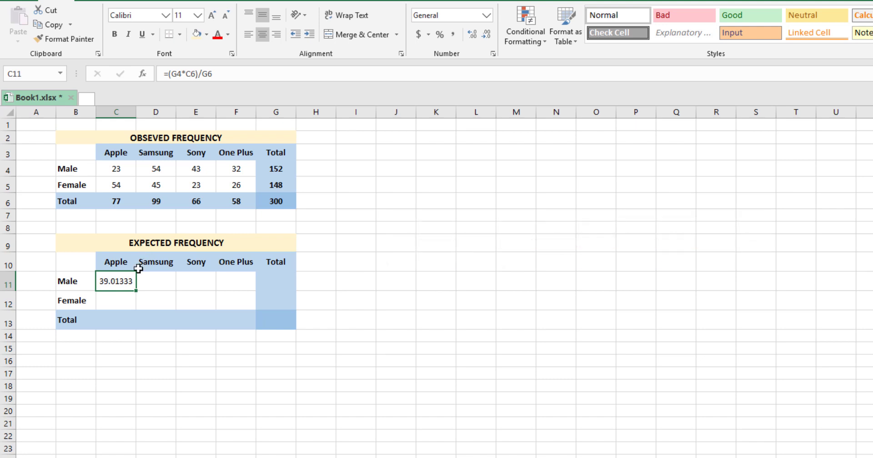
left_click(113, 169)
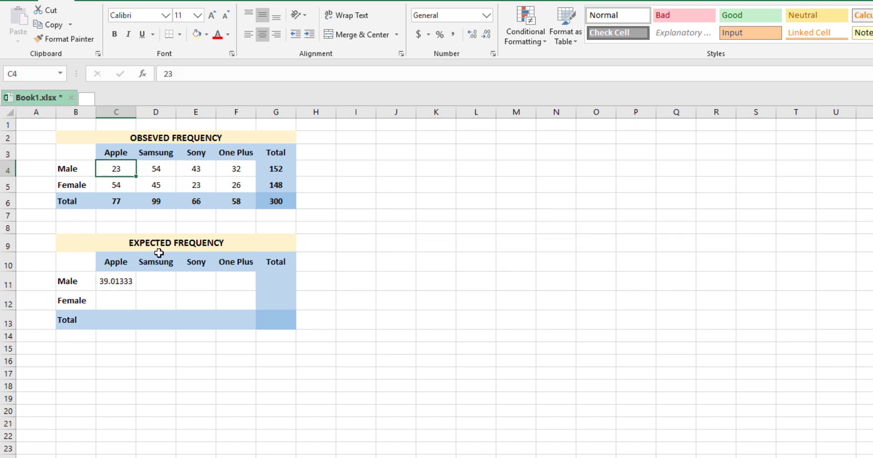
left_click(119, 284)
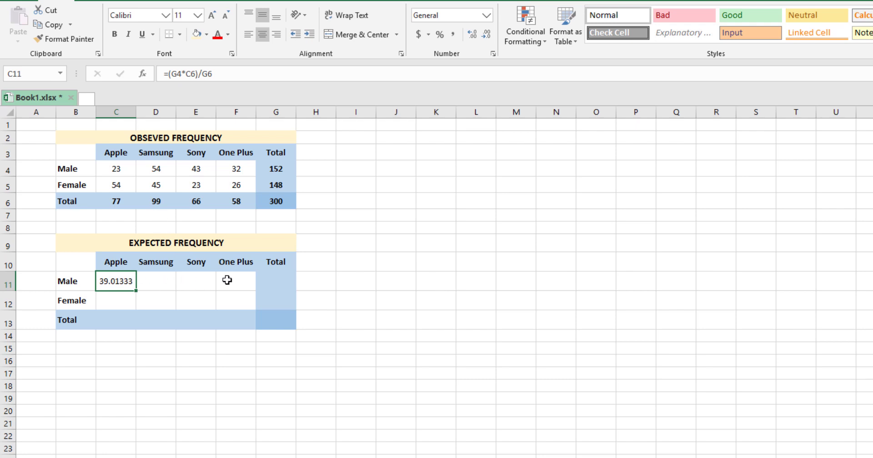
left_click(156, 285)
type("=")
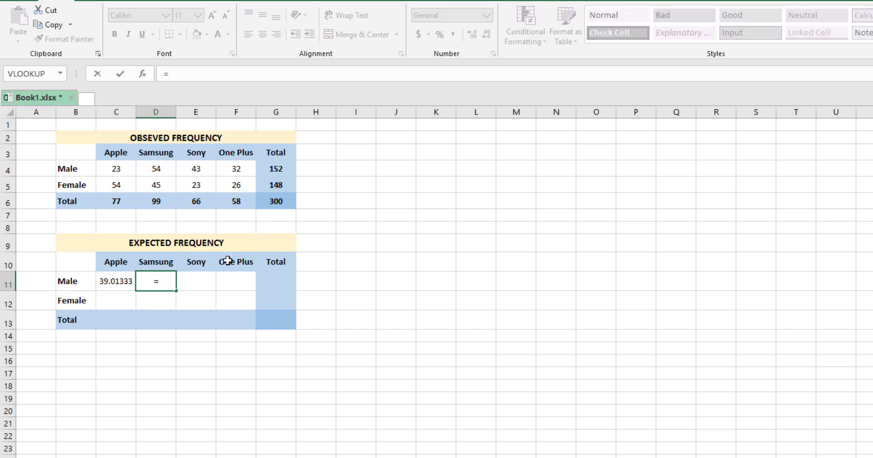
type("(")
left_click(273, 171)
type("*")
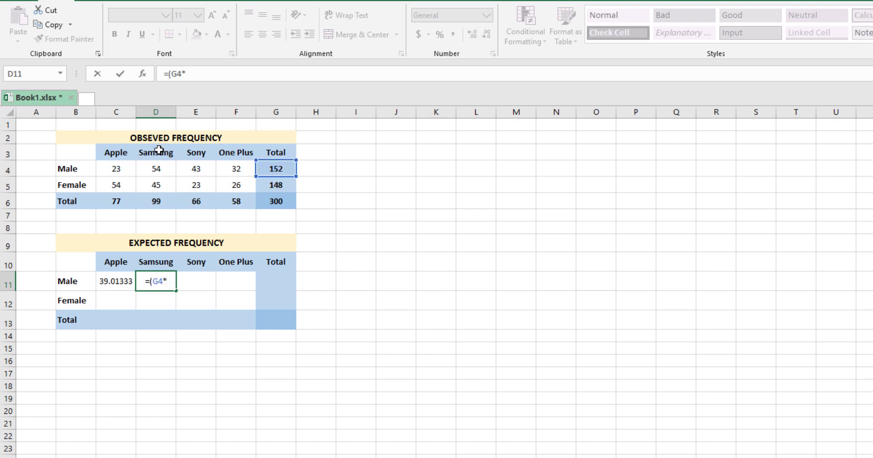
left_click(160, 201)
type(")/")
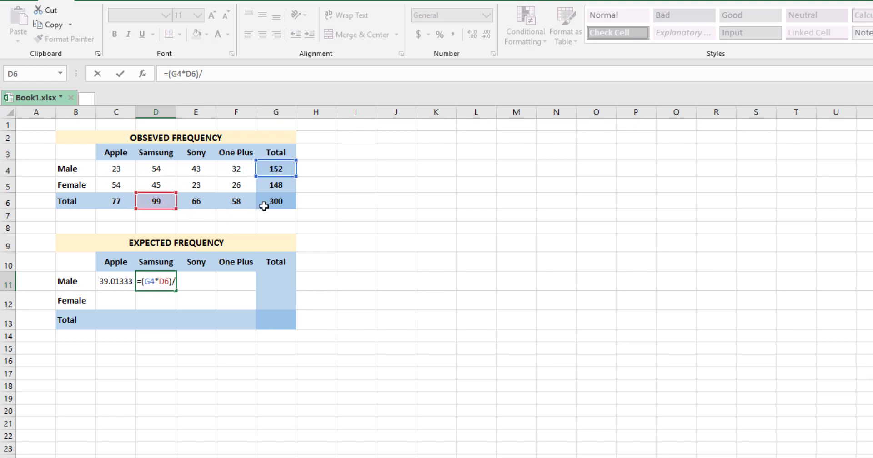
left_click(273, 201)
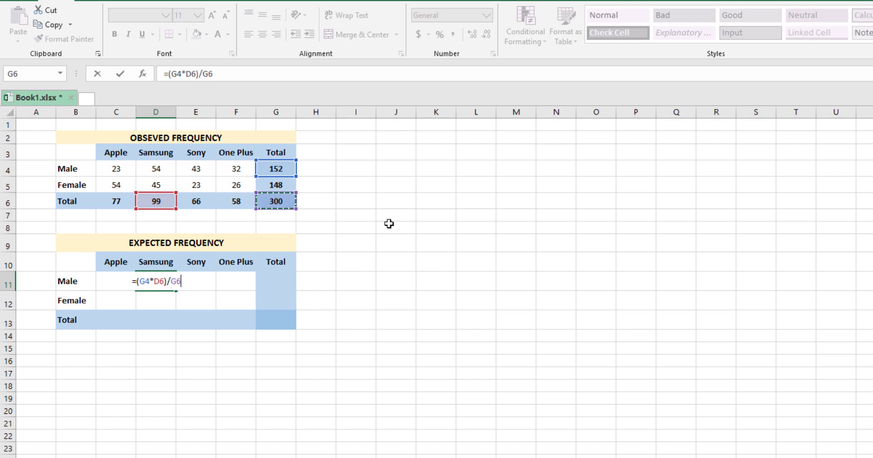
key("Return")
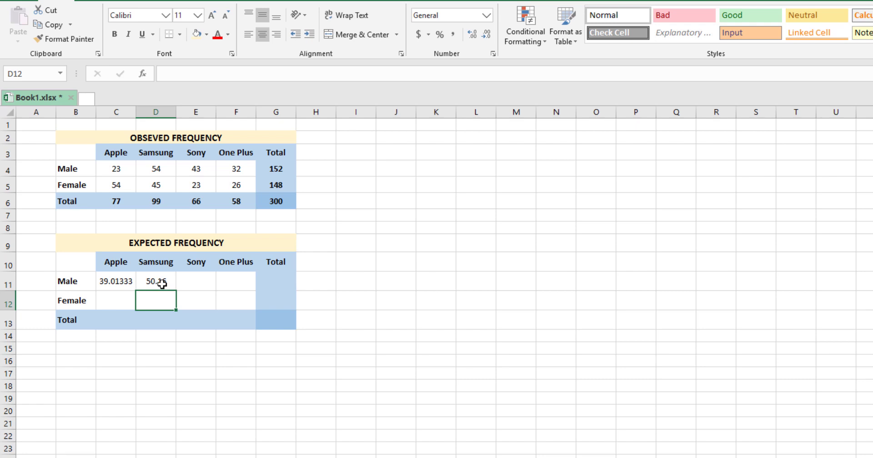
- Lock the row and grand totals in C11 as =($G$4*C6)/$G$6 and fill it across to F11, replacing the cleared D11 formula
left_click(163, 283)
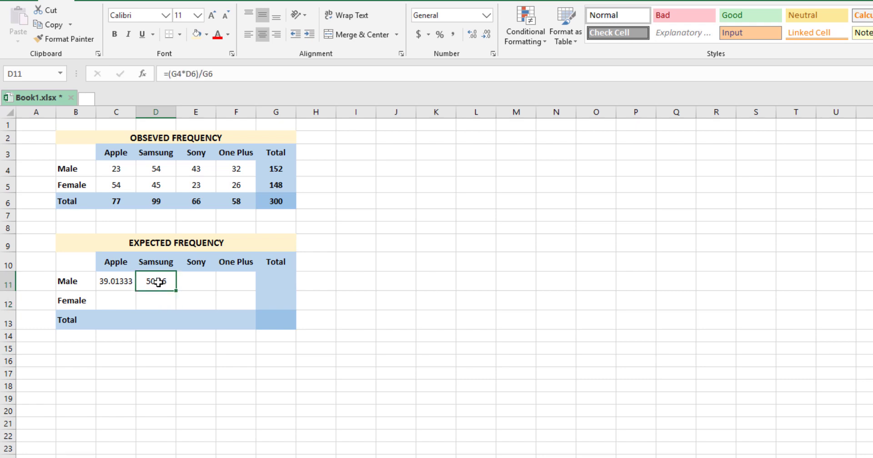
key("Delete")
left_click(120, 277)
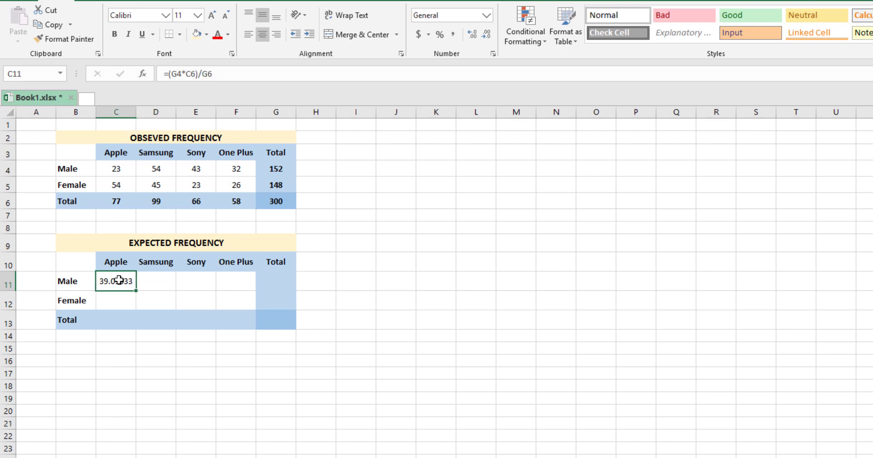
double_click(118, 280)
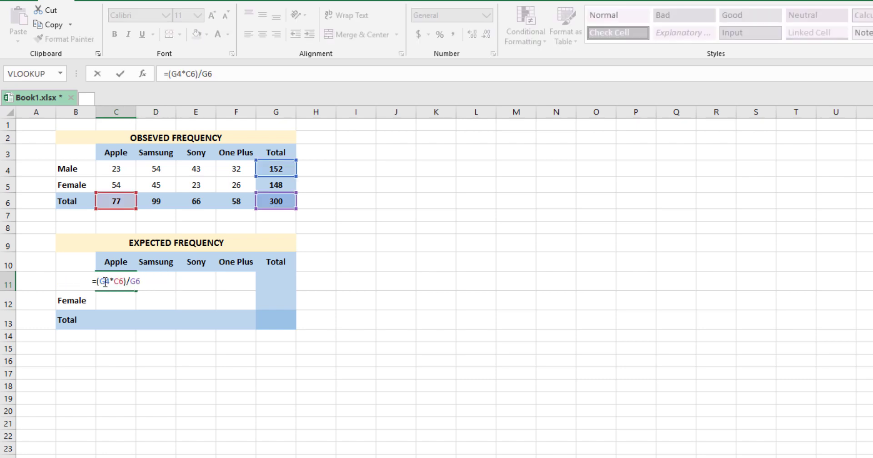
key("F4")
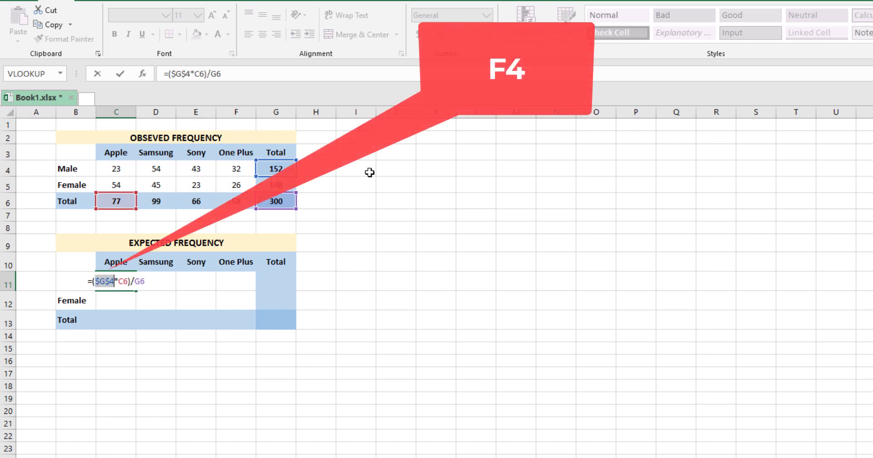
left_click(123, 281)
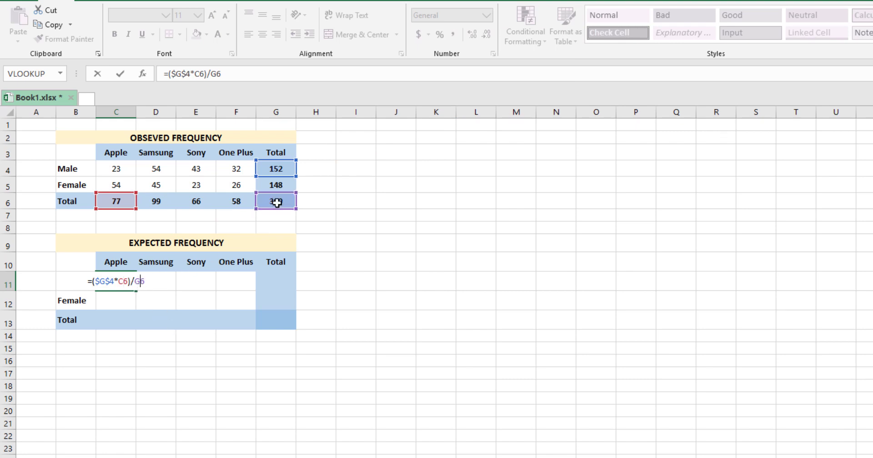
key("F4")
key("Return")
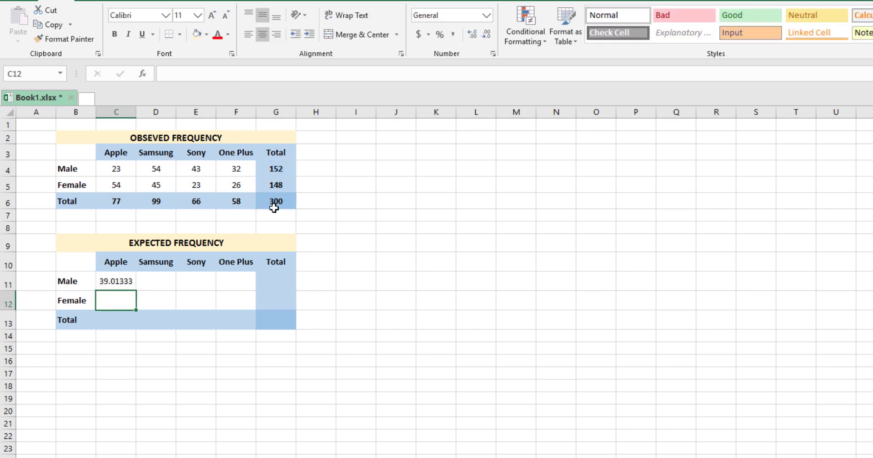
left_click(118, 280)
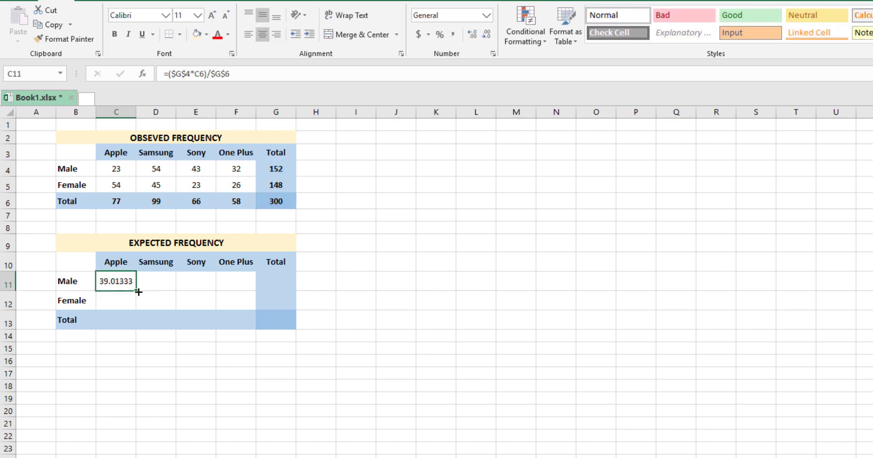
left_click_drag(139, 292, 243, 288)
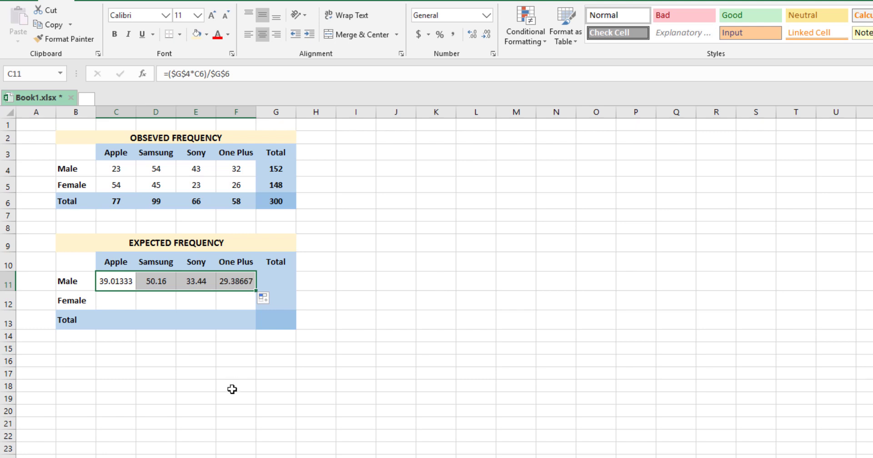
- Calculate the expected Female count for Apple in C12 with =($G$5*C6)/$G$6 and fill the formula across to F12
left_click(127, 302)
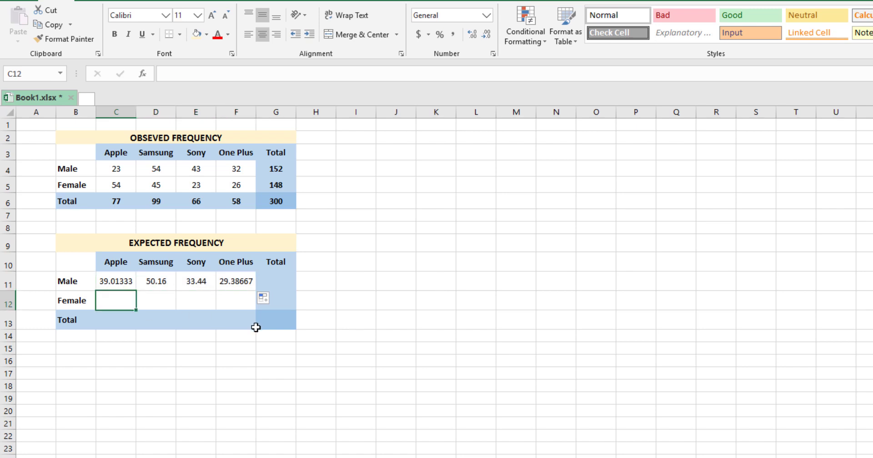
type("=")
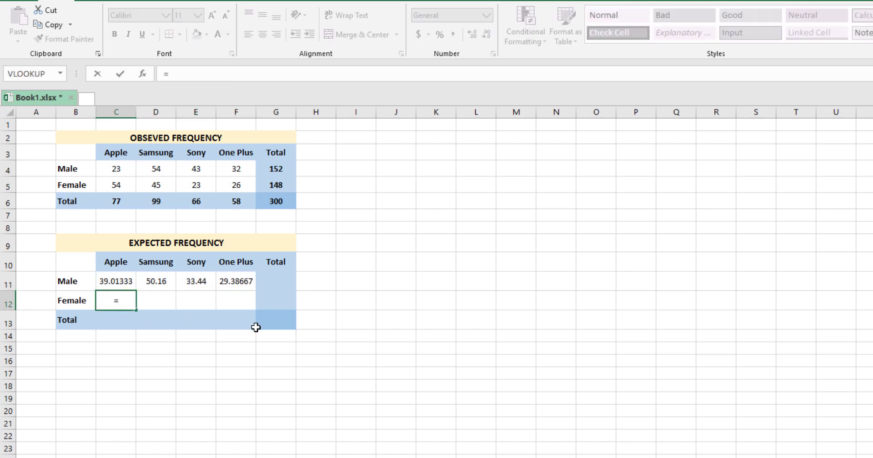
type("(")
left_click(275, 185)
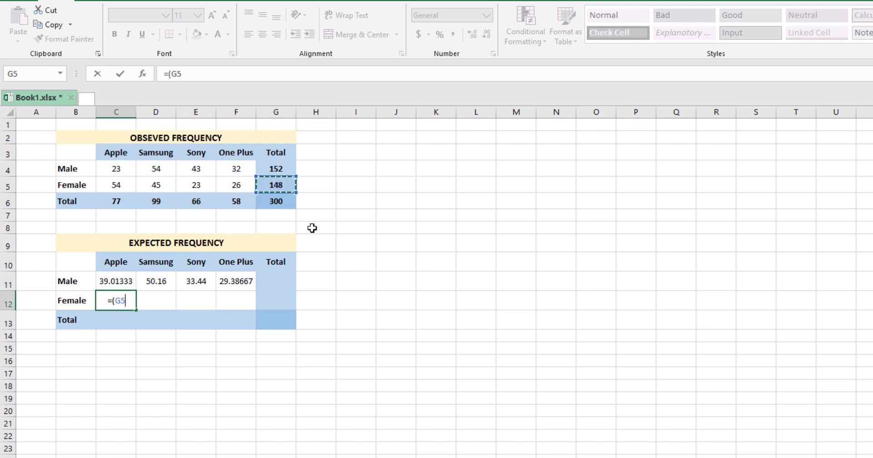
key("F4")
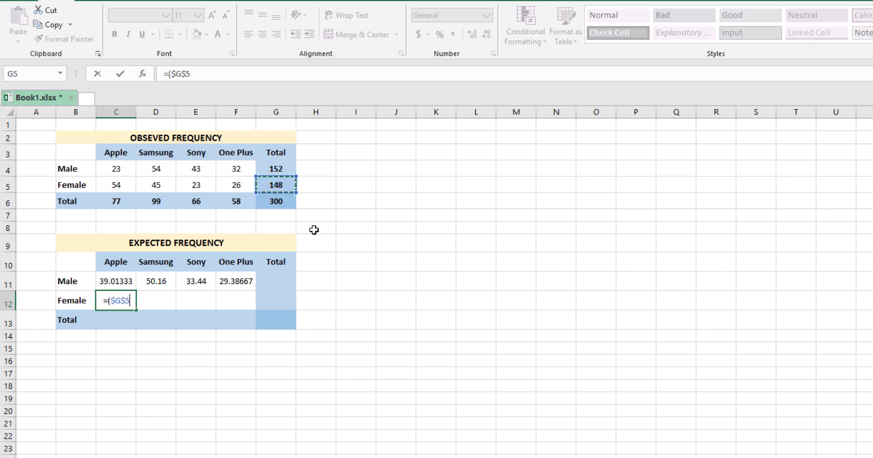
type("*")
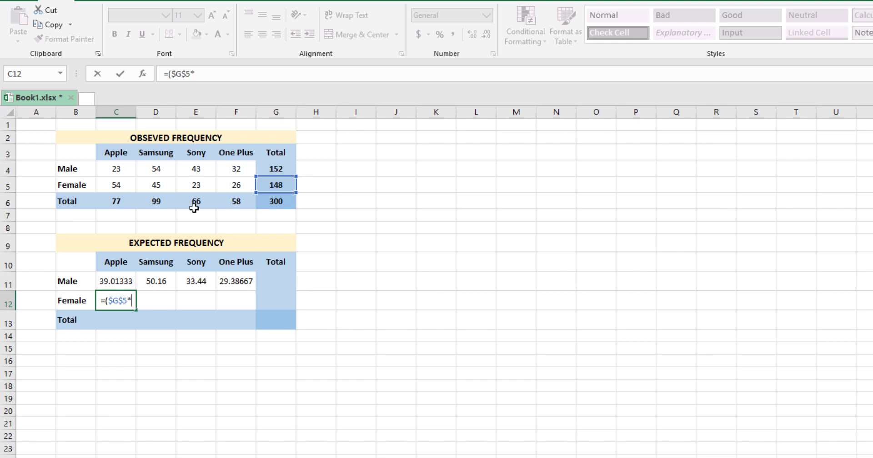
left_click(120, 201)
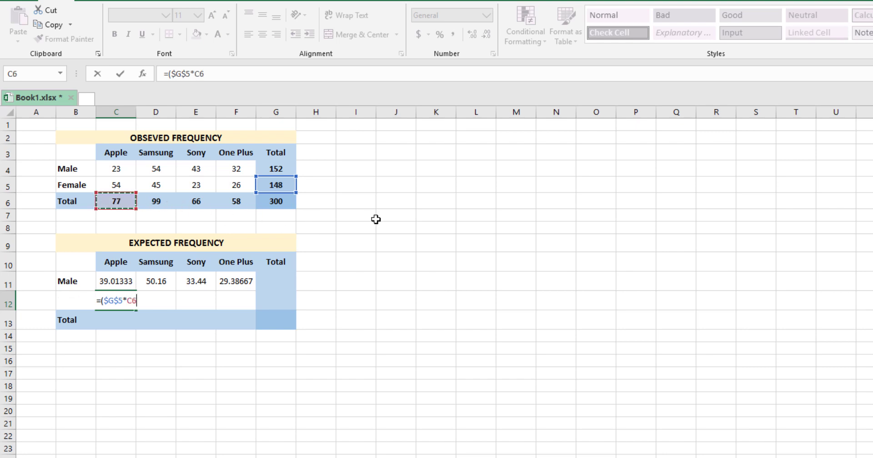
type(")/")
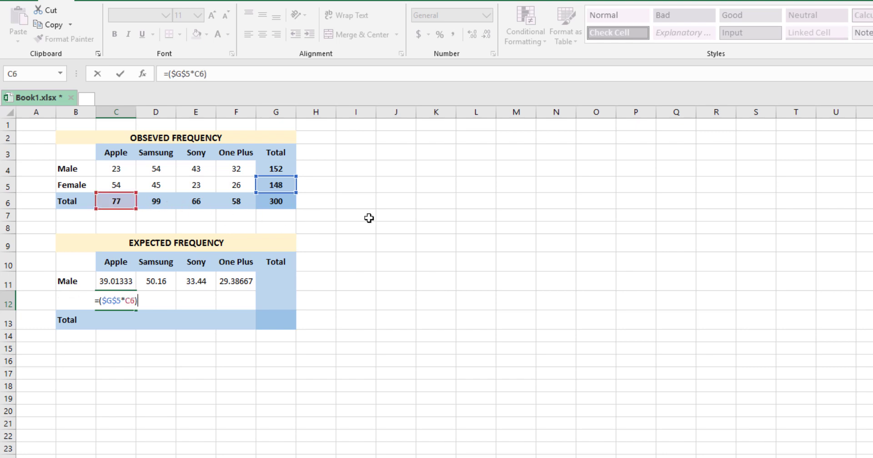
left_click(274, 202)
key("F4")
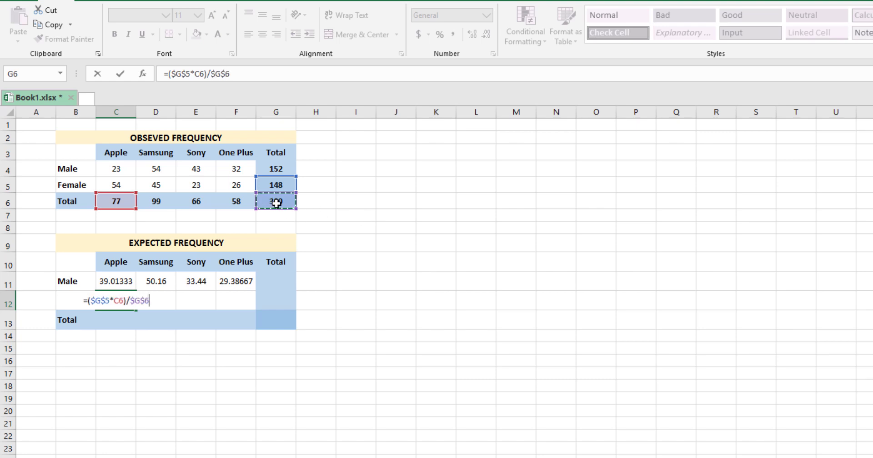
key("Return")
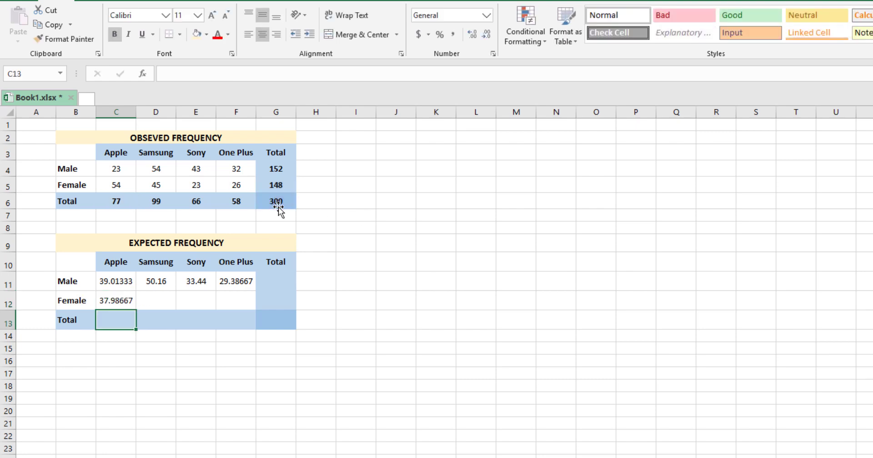
left_click(116, 301)
left_click_drag(136, 309, 246, 309)
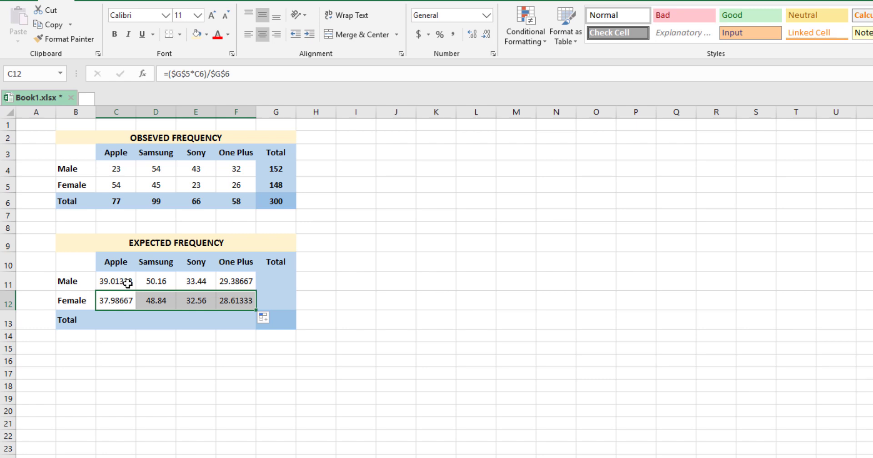
- Reduce the expected counts in C11:F12 to two decimal places
left_click_drag(126, 282, 215, 310)
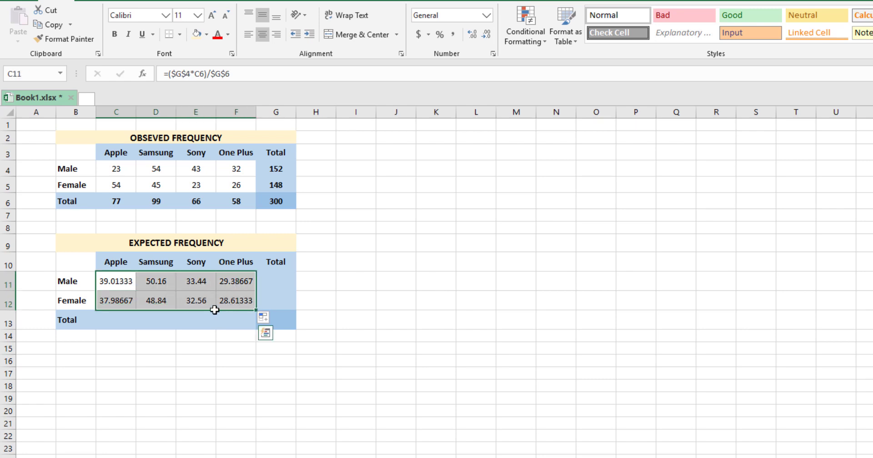
left_click(486, 35)
left_click(487, 35)
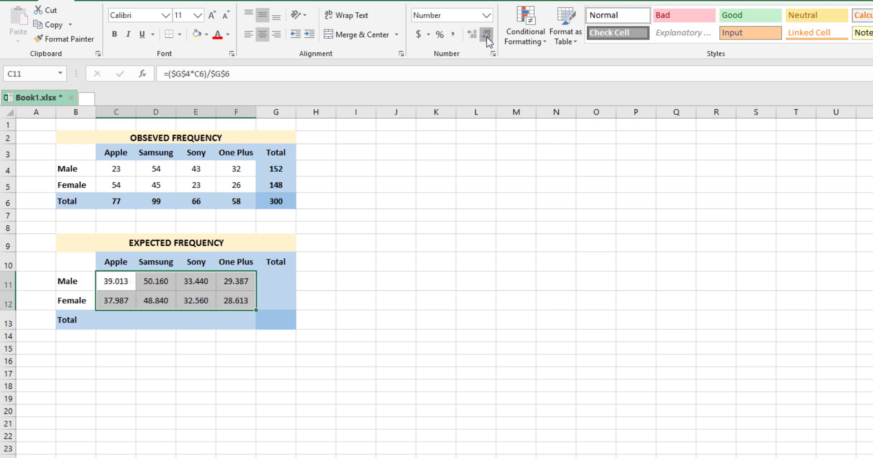
left_click(486, 37)
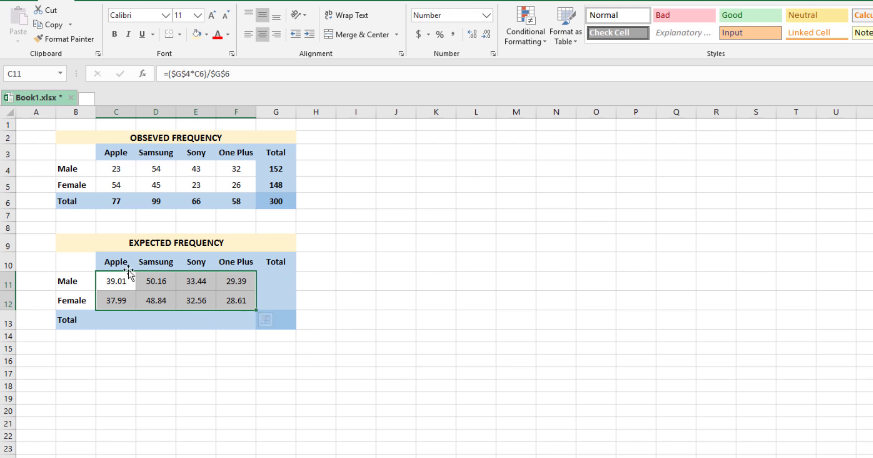
- Total the expected Male counts in G11 with =SUM(C11:F11) and compare it with the observed total in G4
left_click(271, 280)
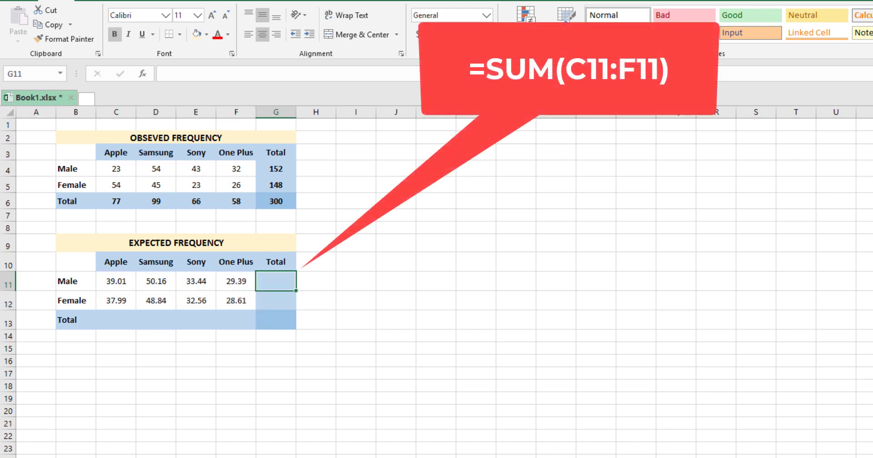
type("=SUM(C11:F11)")
key("Return")
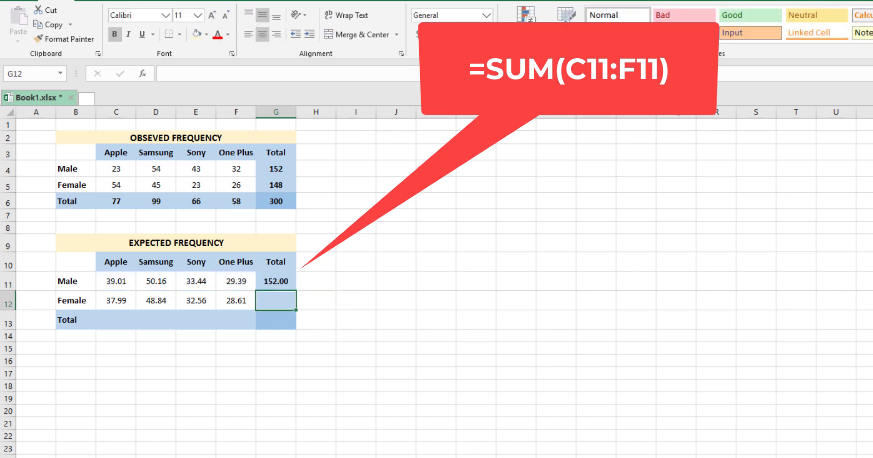
left_click(278, 281)
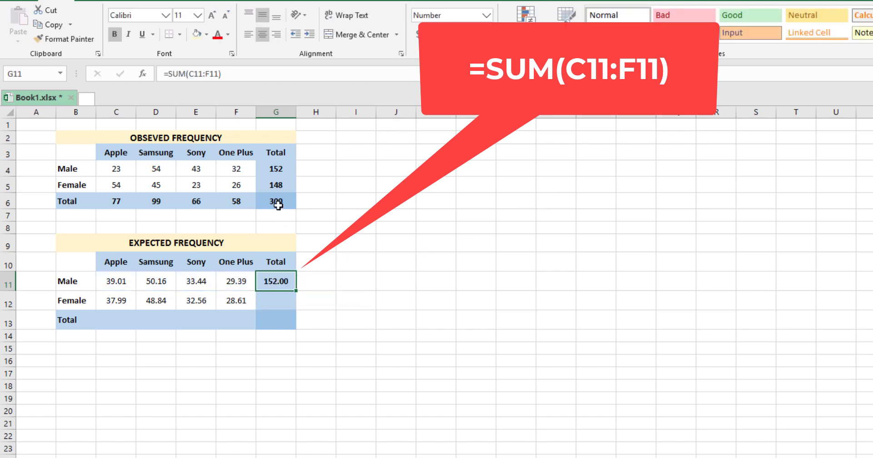
left_click(282, 173)
- Total the expected Female counts in G12 with =SUM(C12:F12) and compare it with the observed total in G5
left_click(276, 300)
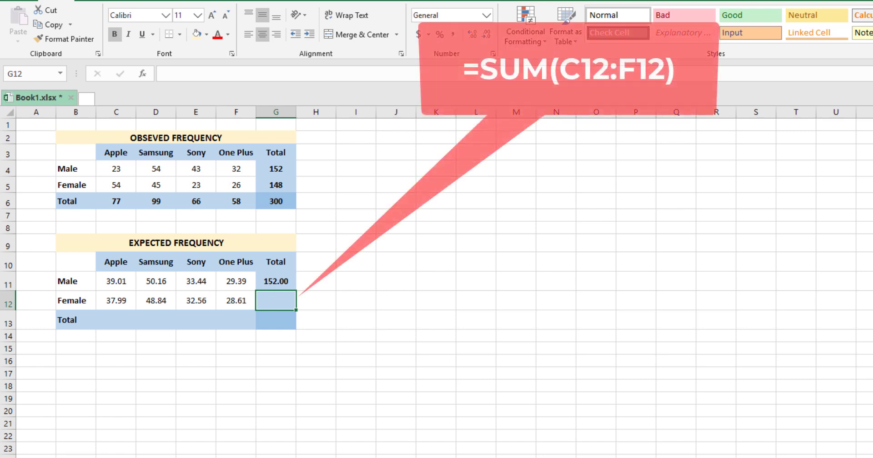
key("alt+equal")
key("Return")
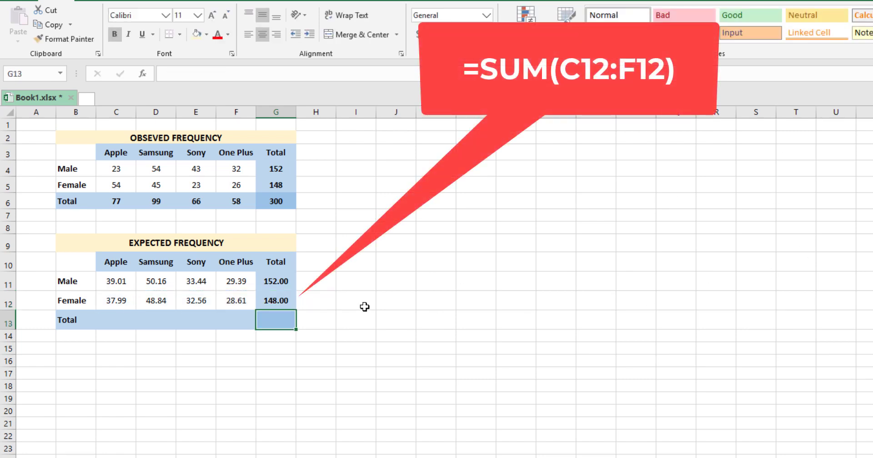
left_click(285, 302)
left_click(275, 186)
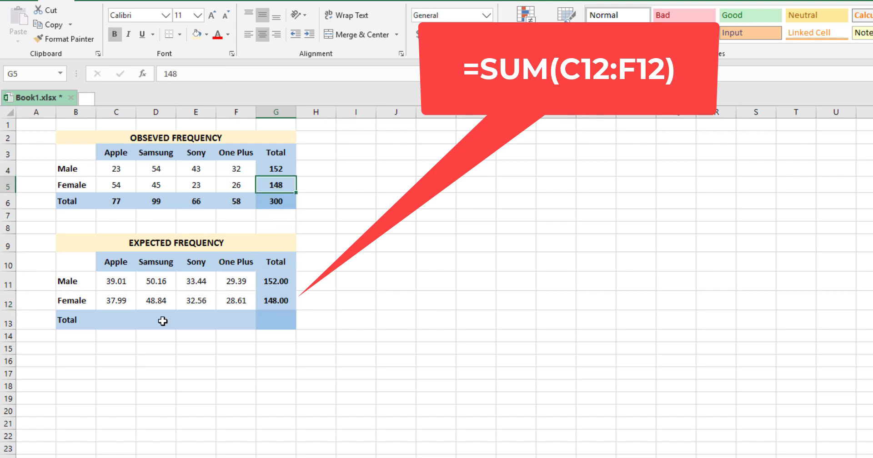
- Total the expected Apple counts in C13 with =SUM(C11:C12) and fill the formula across to F13
left_click(113, 319)
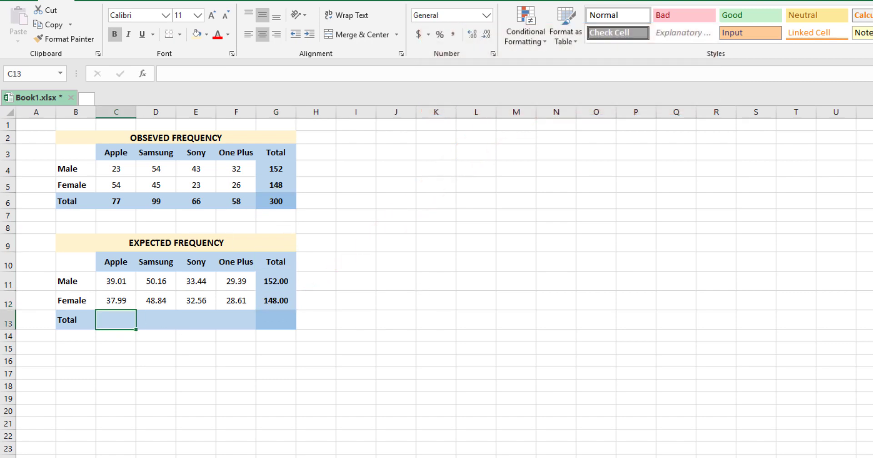
key("alt+equal")
key("Return")
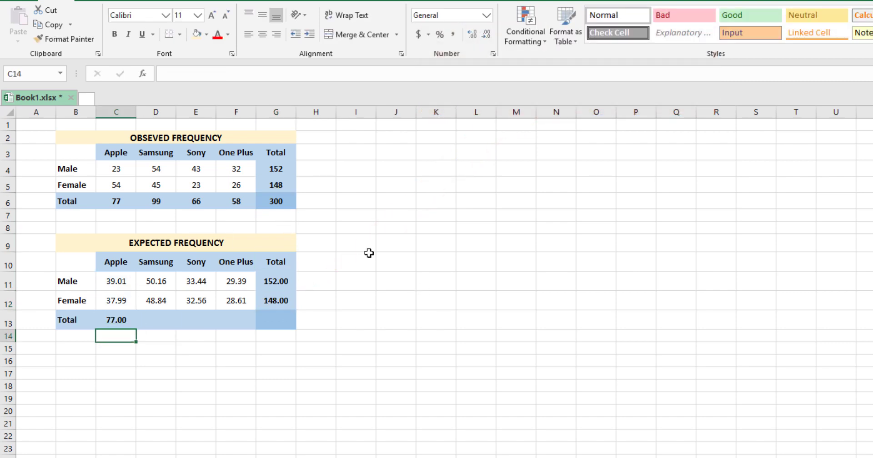
left_click(123, 320)
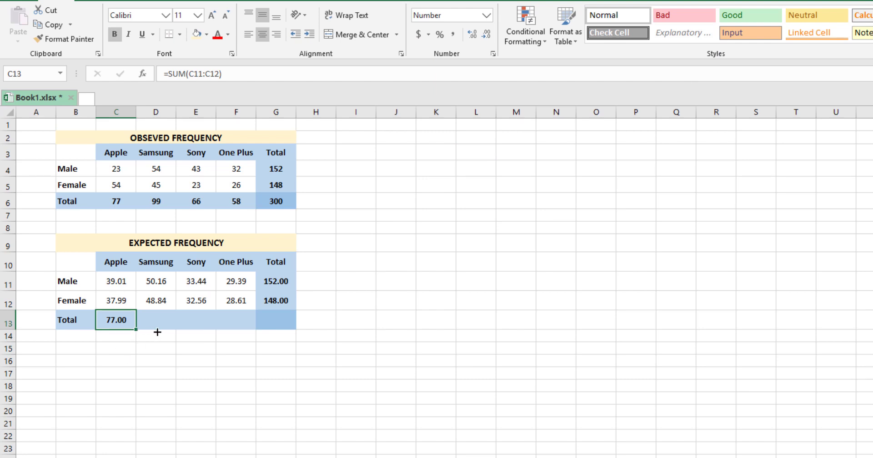
left_click_drag(157, 332, 244, 339)
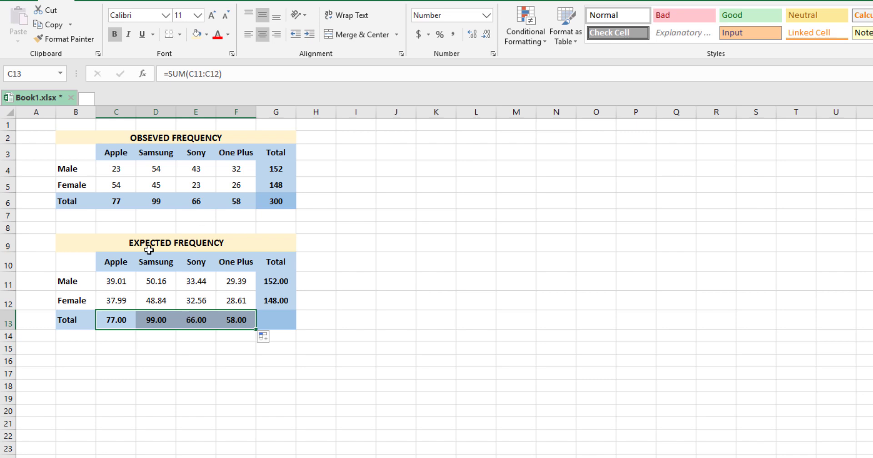
- Calculate the expected grand total in G13 with =SUM(G11:G12) and compare it with the observed grand total in G6
left_click(282, 323)
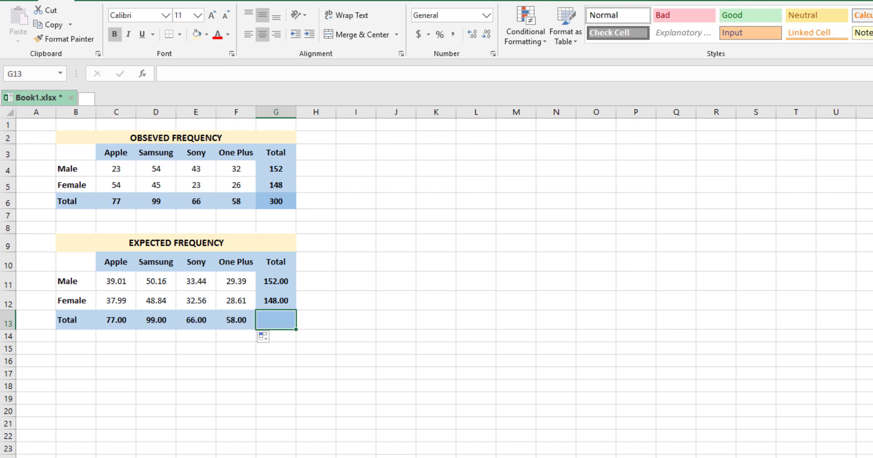
key("alt+equal")
key("Return")
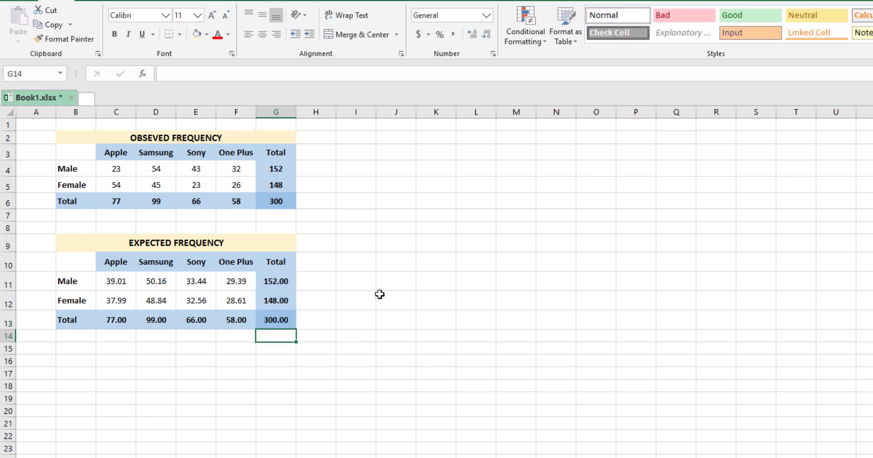
left_click(285, 318)
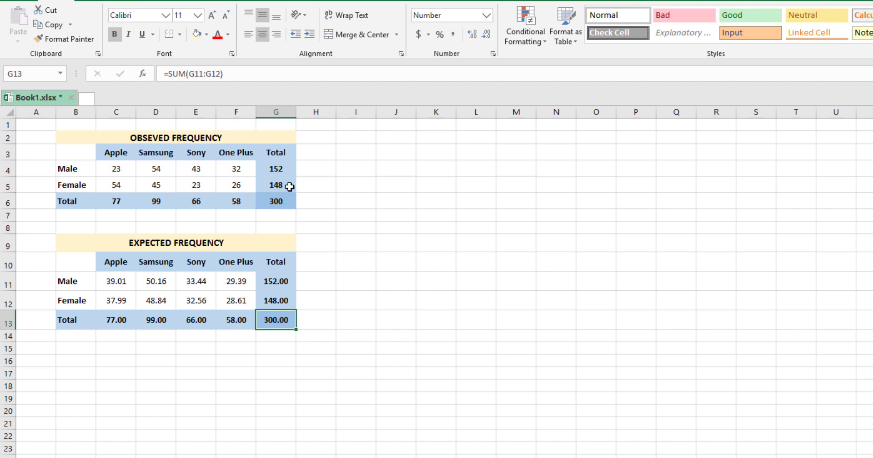
left_click(280, 200)
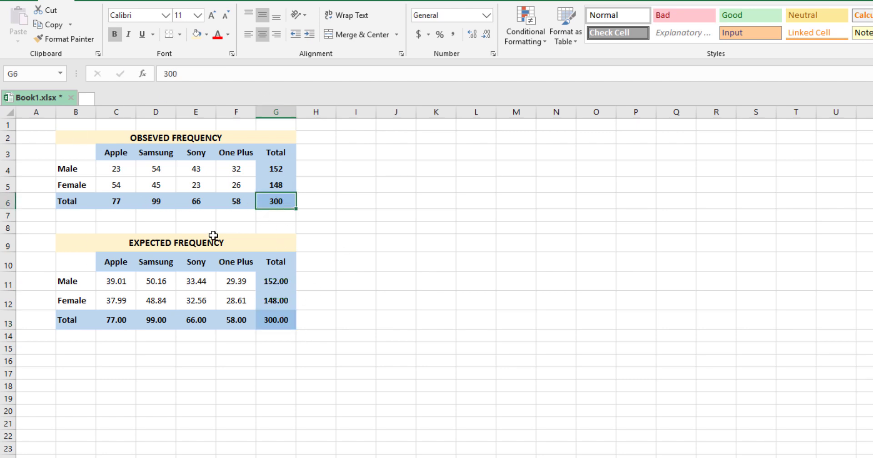
- Save the workbook with cell I3 selected beside the observed frequency table
left_click(189, 139)
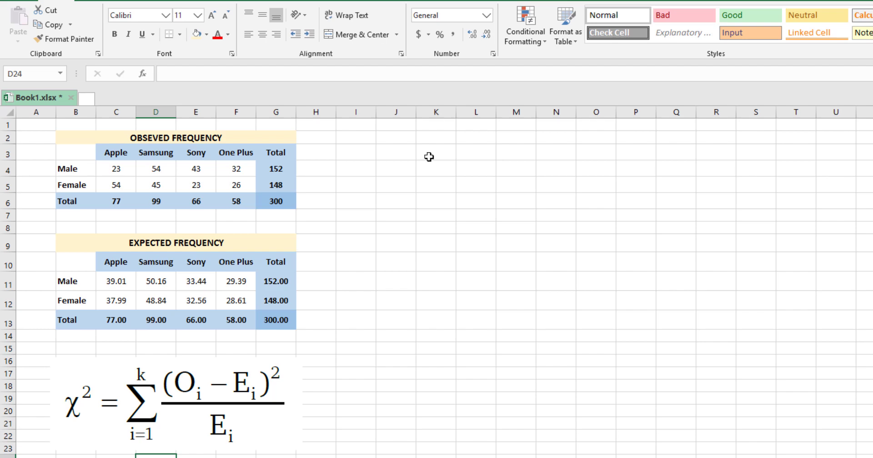
left_click(389, 157)
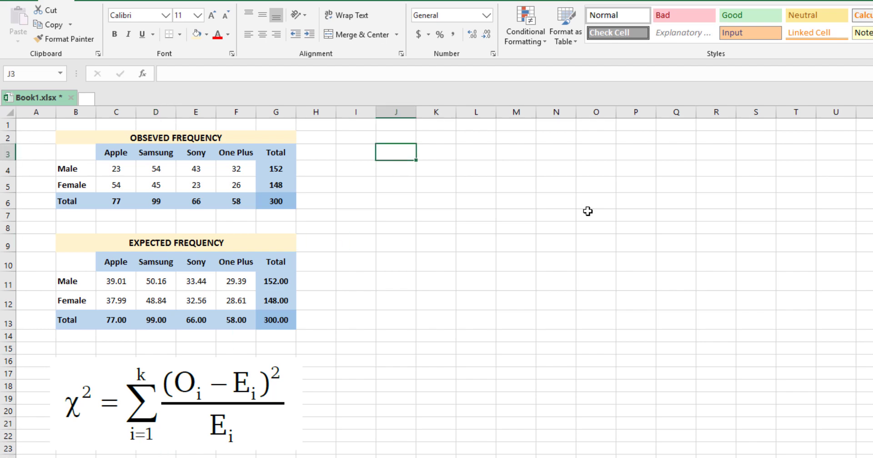
key("Left")
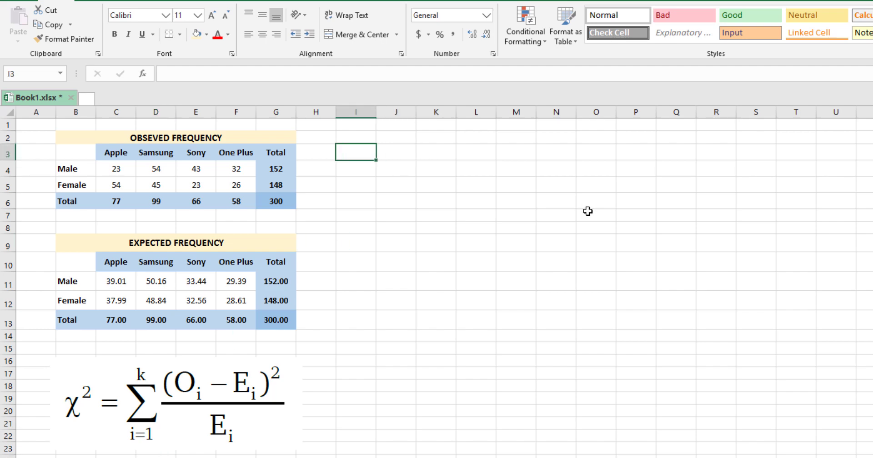
key("ctrl+s")
- Enter the header OBSERVED in I3 and fit column I to its text
type("OBSERVED")
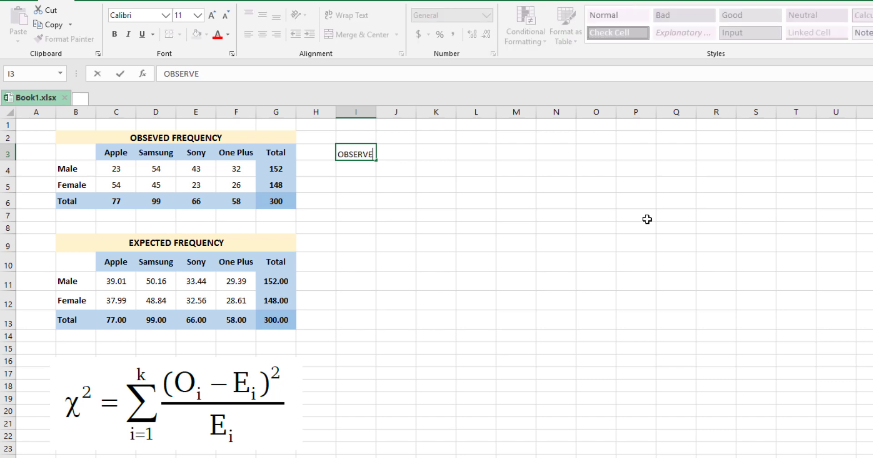
key("Return")
key("Up")
key("Right")
double_click(376, 111)
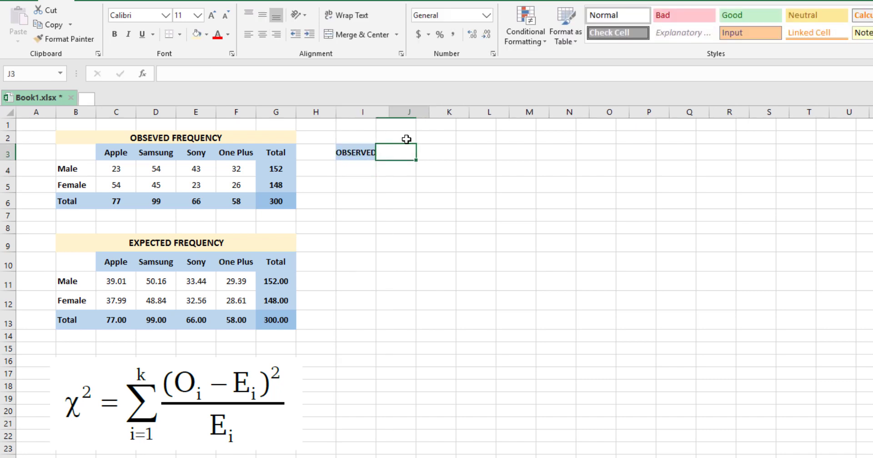
- Enter the header EXPECTED in J3 and the header O-E in K3
type("EXPECTED")
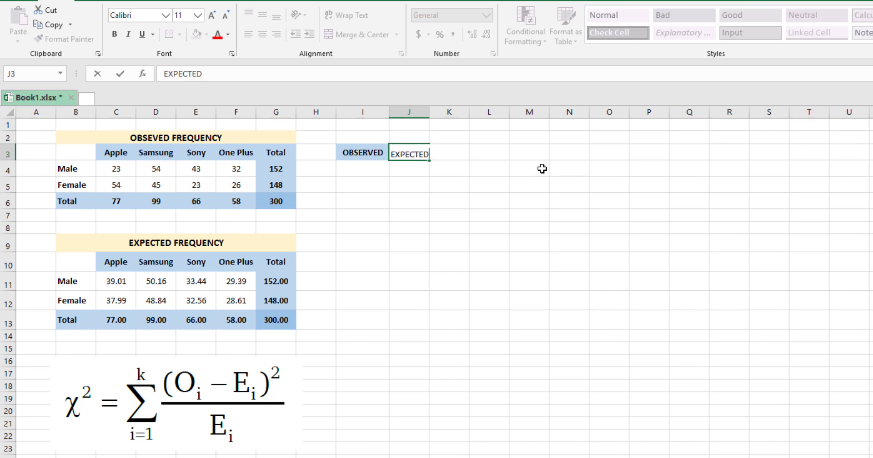
key("Return")
key("Up")
key("Right")
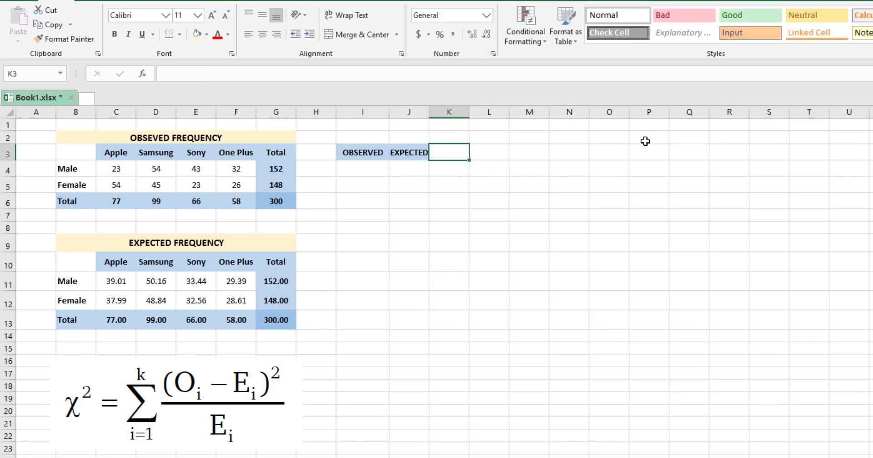
type("O-E")
key("Return")
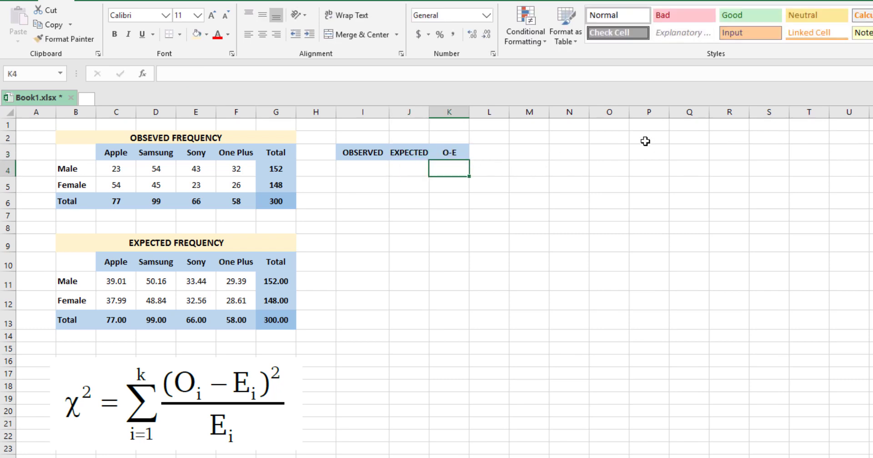
- Enter the header (O-E)2 in L3 and the header (O-E)2/E in M3
left_click(495, 152)
type("(O-E)2")
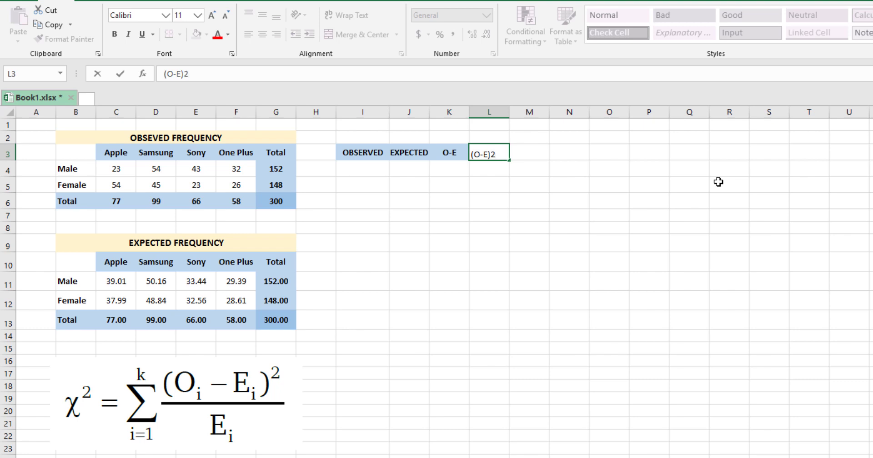
key("Return")
left_click(537, 150)
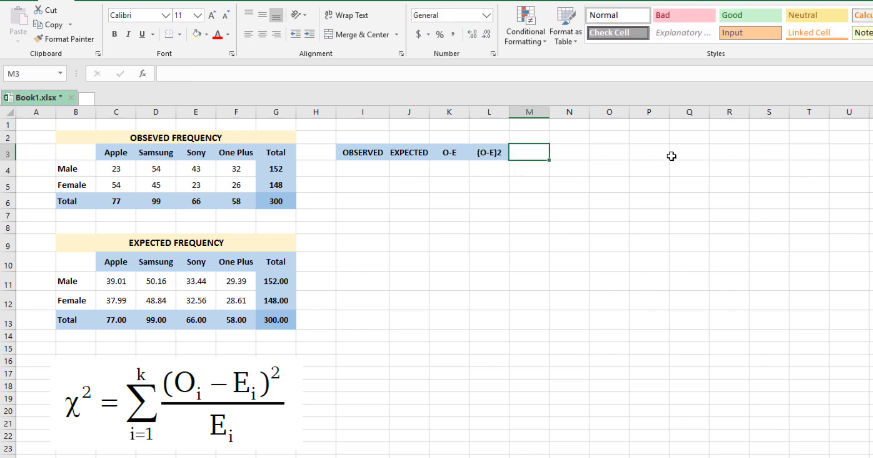
type("(O-E)2/E")
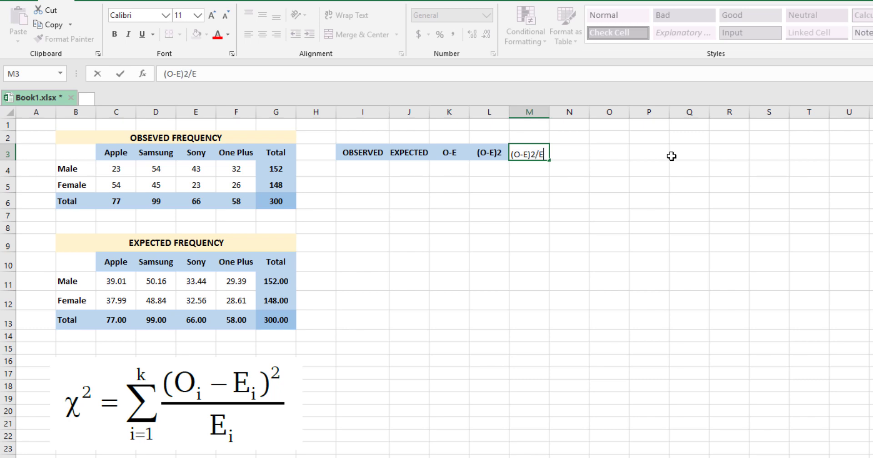
key("Return")
- Widen columns J through M equally so the new headers in row 3 have more room
left_click_drag(370, 157, 523, 152)
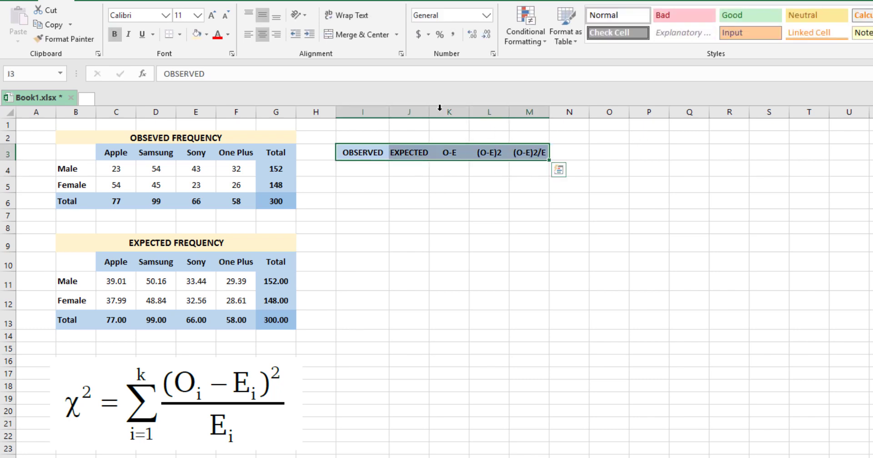
left_click_drag(429, 112, 591, 112)
left_click(514, 201)
left_click_drag(368, 153, 570, 152)
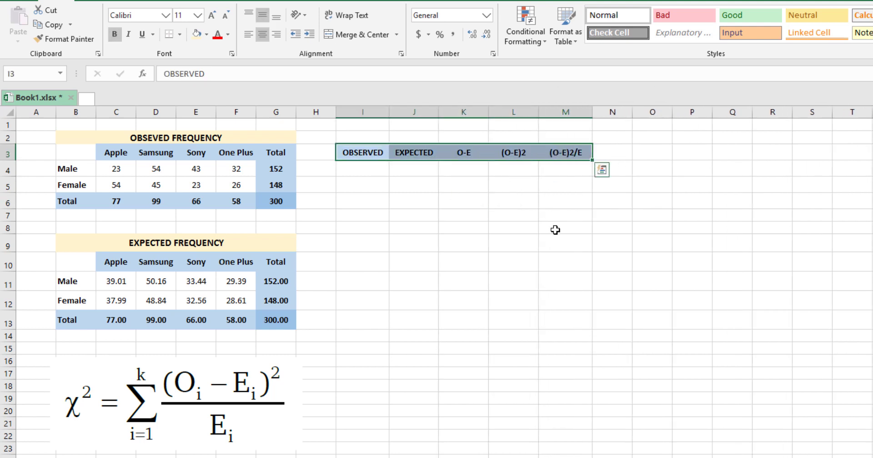
left_click(372, 217)
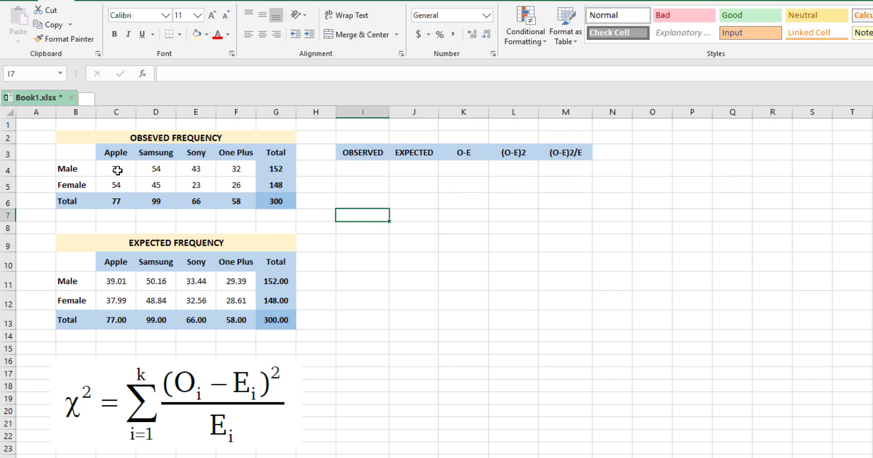
- Copy the observed Male counts in C4:F4 and paste them as transposed values starting at I4
left_click_drag(117, 170, 232, 169)
right_click(232, 169)
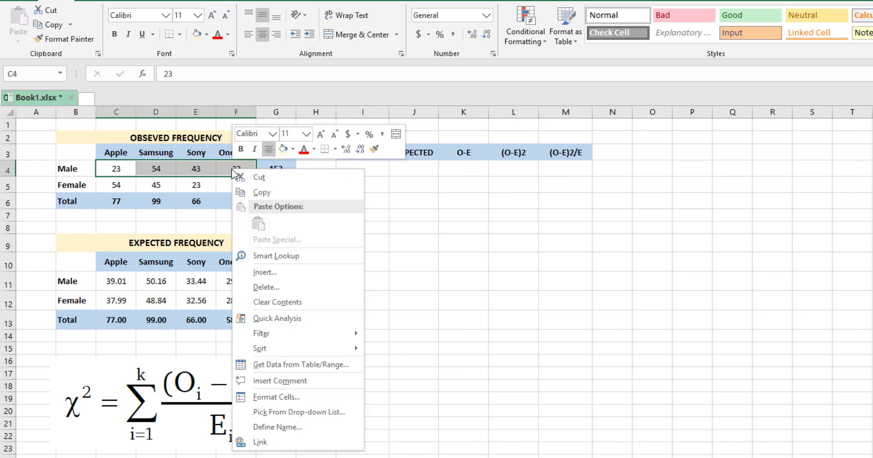
left_click(272, 195)
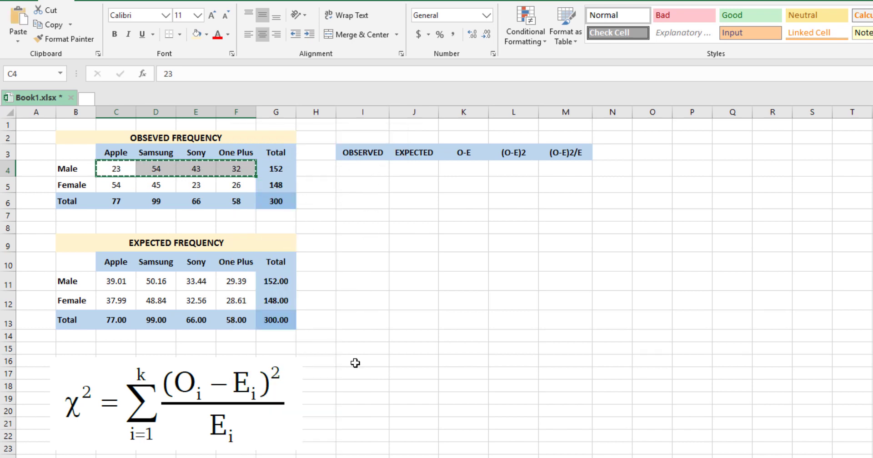
left_click(362, 168)
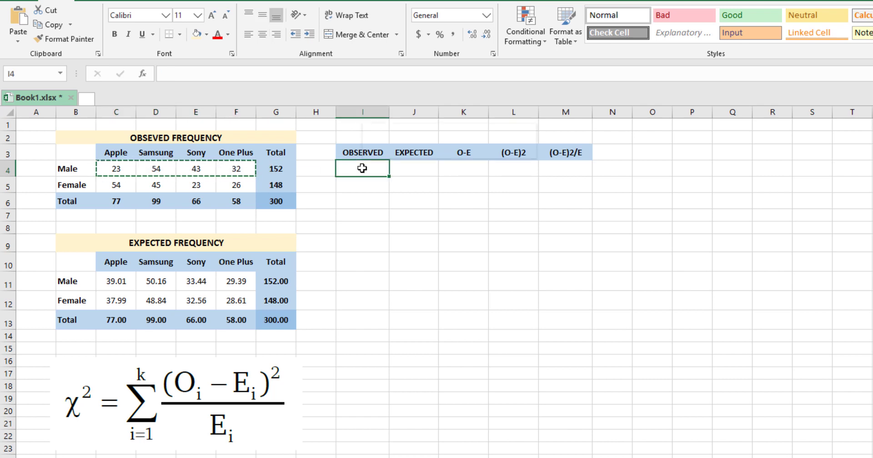
right_click(362, 168)
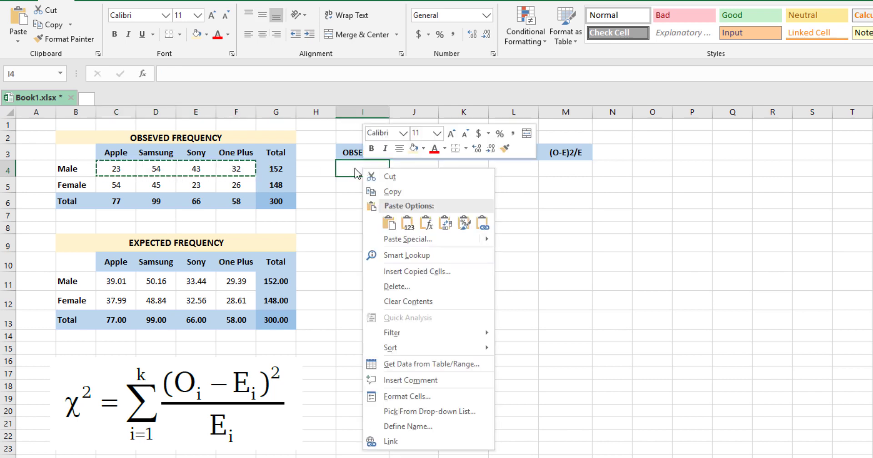
left_click(405, 239)
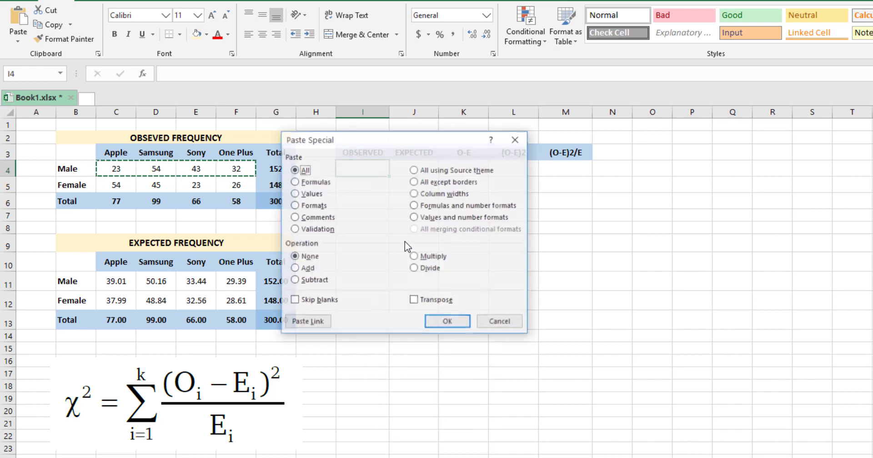
left_click(298, 194)
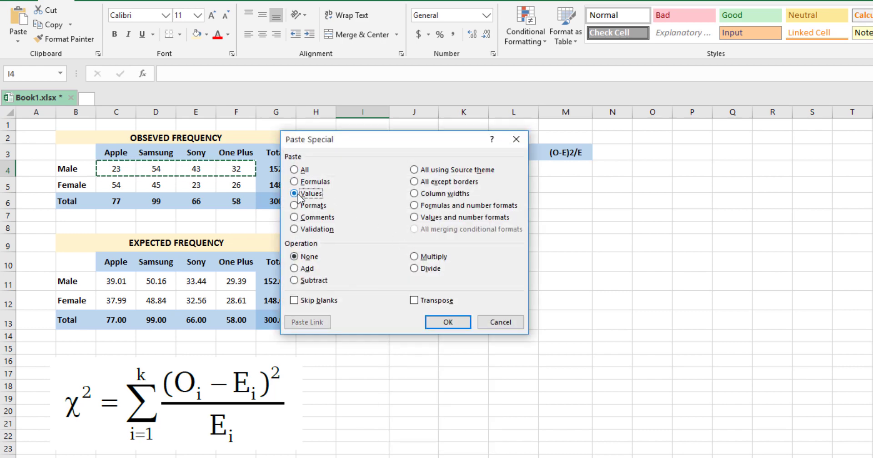
left_click(414, 300)
left_click(446, 322)
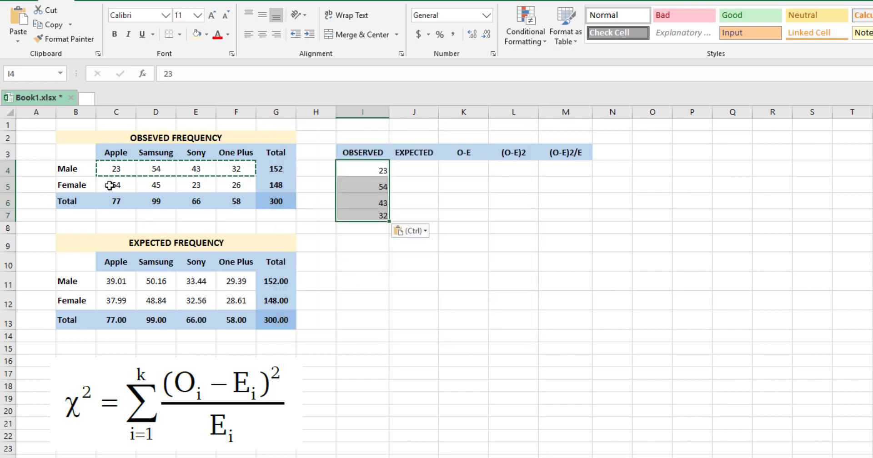
- Copy the observed Female counts in C5:F5 and paste them as transposed values starting at I8
left_click_drag(111, 185, 252, 184)
right_click(234, 183)
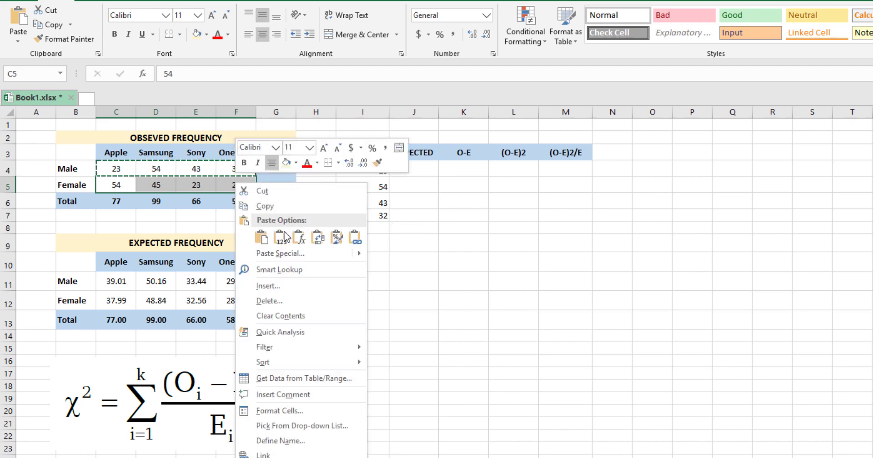
left_click(264, 206)
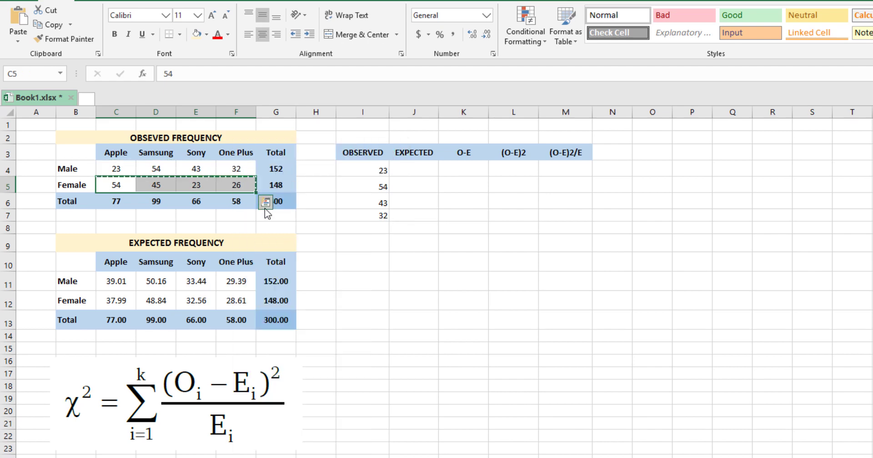
left_click(378, 227)
right_click(377, 227)
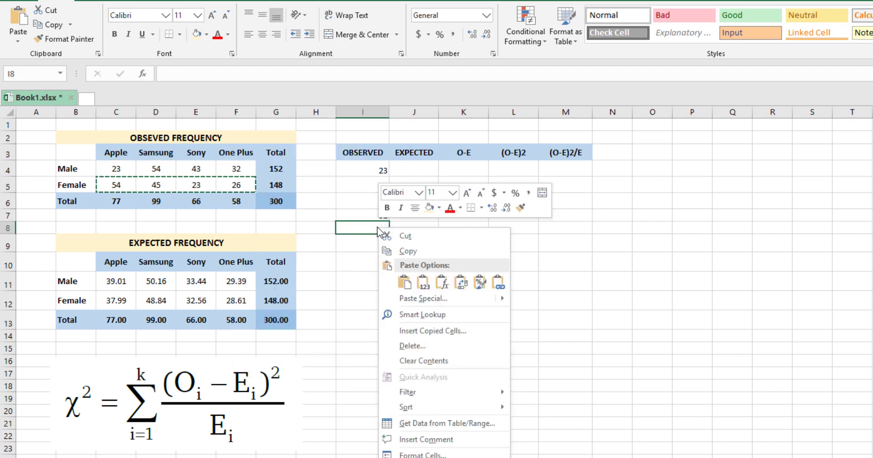
left_click(423, 299)
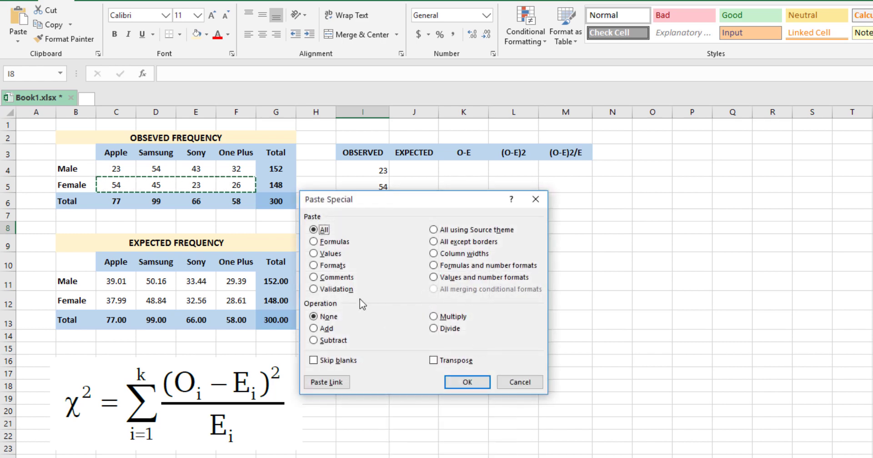
left_click(328, 254)
left_click(433, 360)
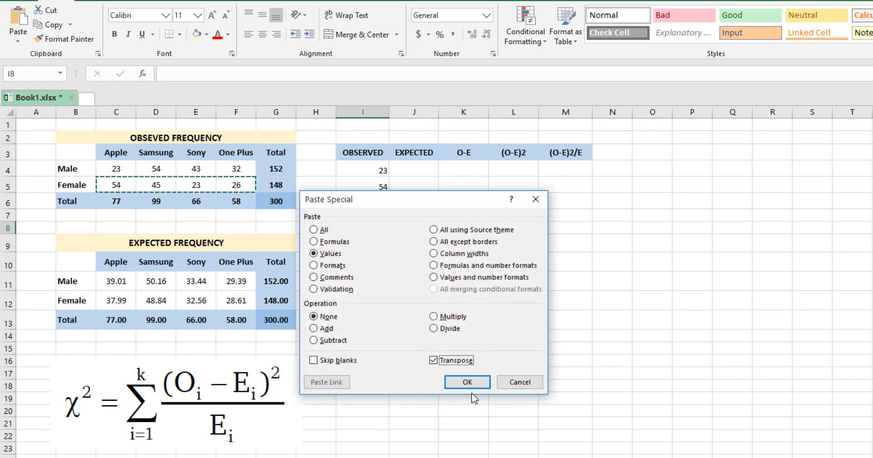
left_click(468, 381)
left_click(493, 388)
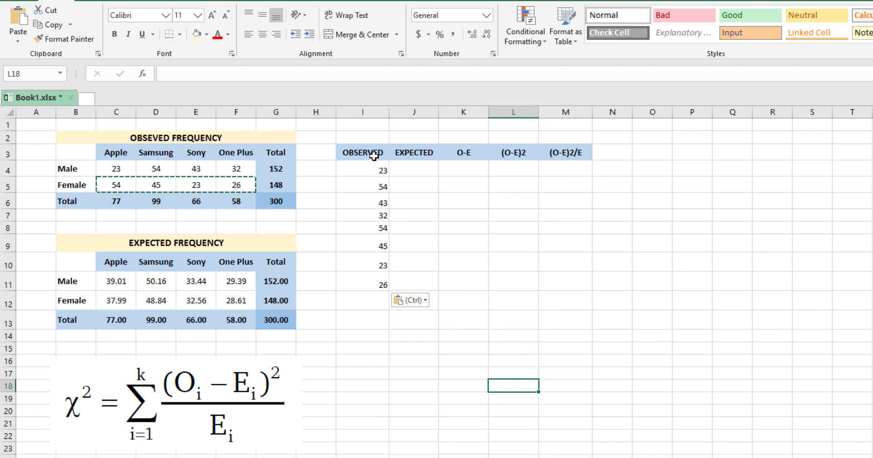
- Center I3:I11 horizontally and vertically, and increase the height of rows 7 and 8
left_click_drag(370, 152, 382, 283)
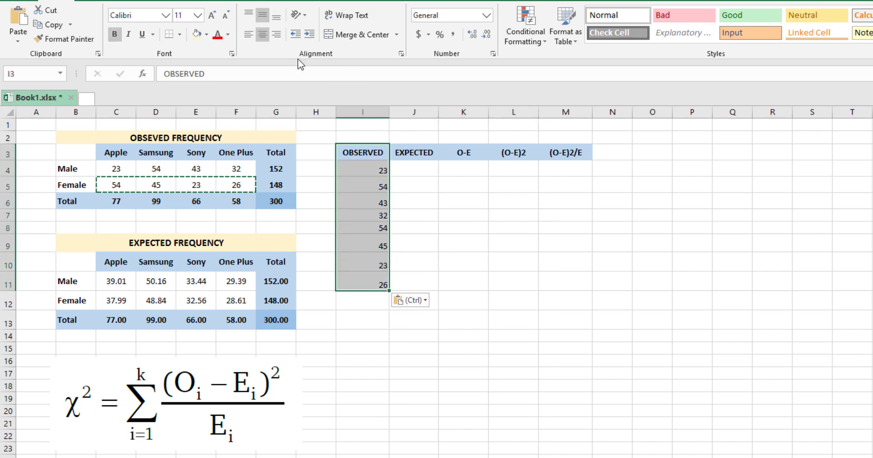
left_click(263, 35)
left_click(262, 35)
left_click(263, 14)
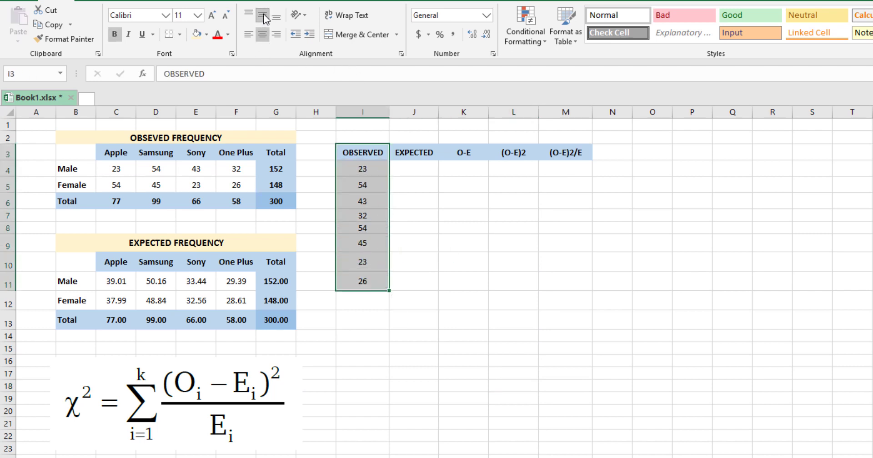
left_click(400, 362)
left_click_drag(6, 216, 9, 226)
left_click(463, 344)
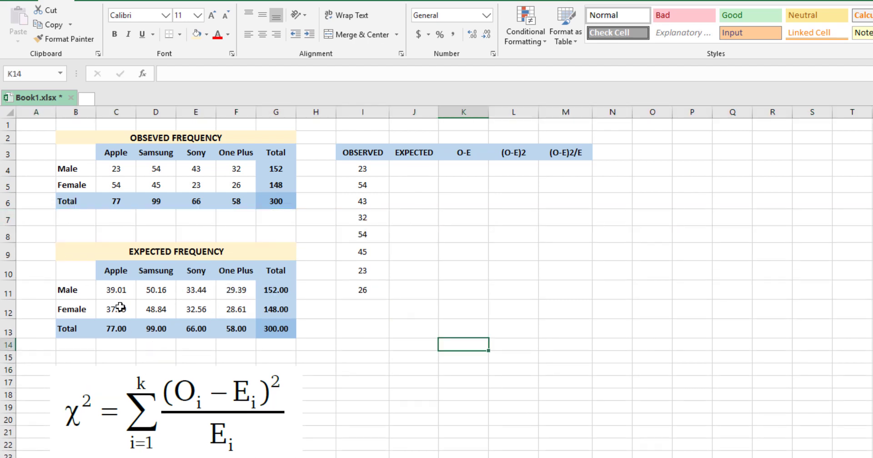
- Copy the expected Male counts in C11:F11 and paste them as transposed values starting at J4
left_click_drag(116, 290, 236, 289)
right_click(234, 290)
left_click(341, 313)
left_click(413, 168)
right_click(414, 168)
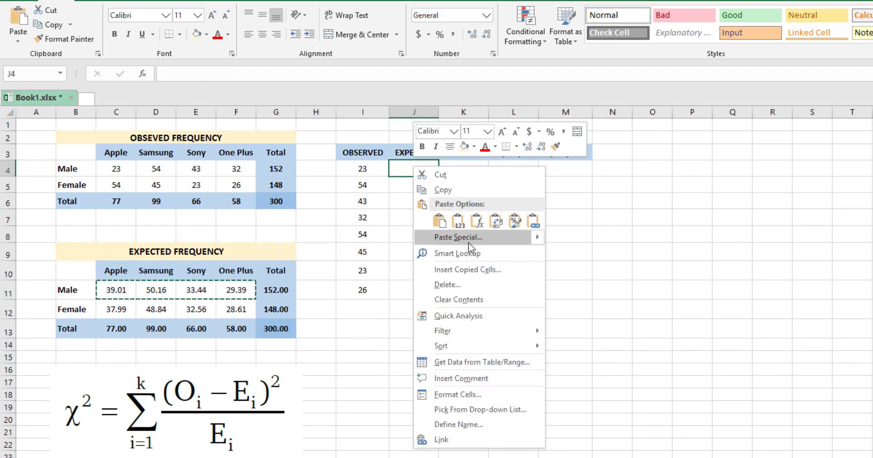
left_click(468, 242)
left_click(354, 189)
left_click(471, 294)
left_click(502, 316)
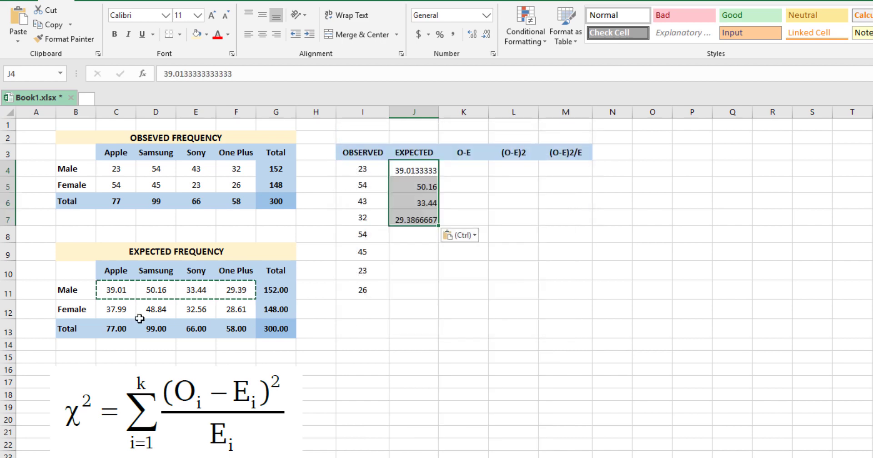
- Copy the expected Female counts in C12:F12 and paste them as transposed values starting at J8
left_click_drag(116, 309, 234, 306)
right_click(235, 309)
left_click(260, 331)
left_click(423, 233)
right_click(424, 235)
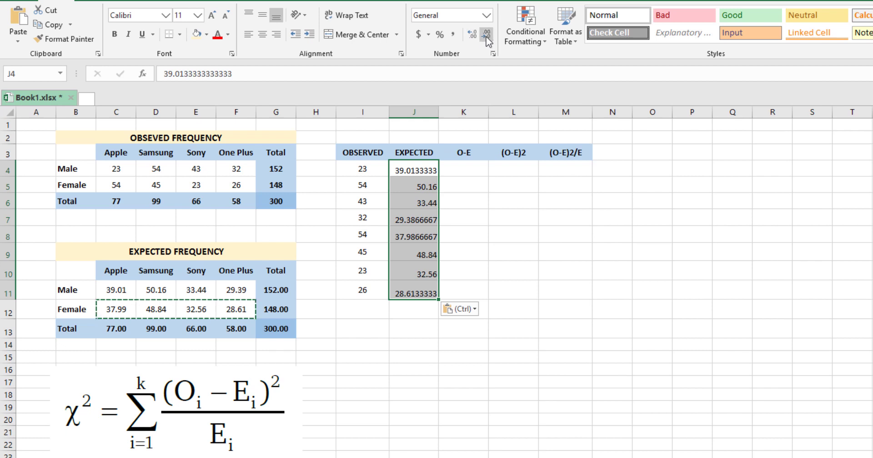
- Display the expected values in J4:J11 with two decimal places and center them horizontally
left_click(486, 36)
left_click(486, 36)
left_click(486, 35)
left_click(486, 36)
left_click(486, 35)
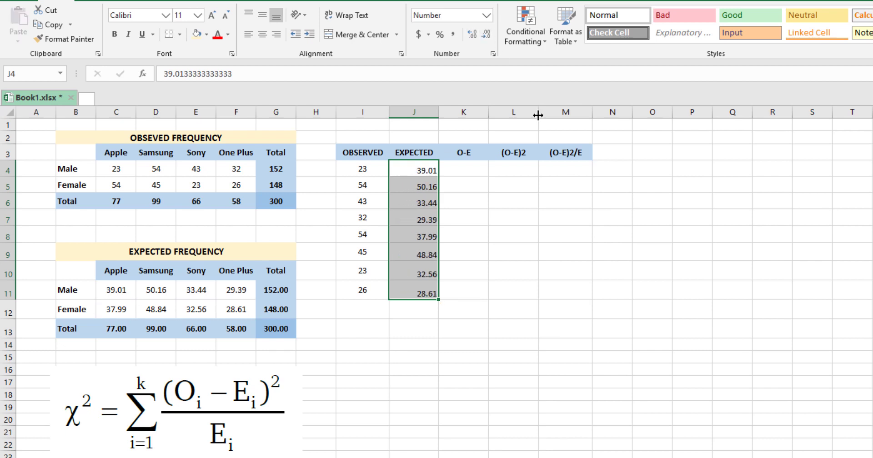
left_click(262, 33)
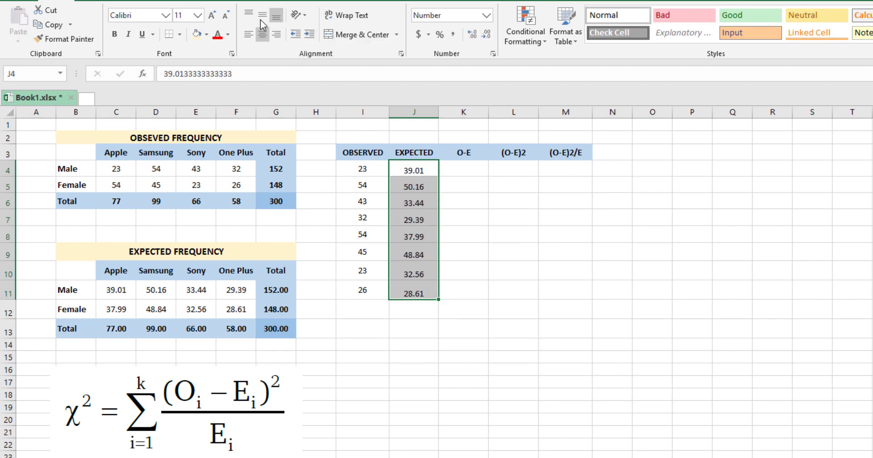
- Calculate O-E in K4 with =I4-J4 and fill the formula down to K11
left_click(468, 169)
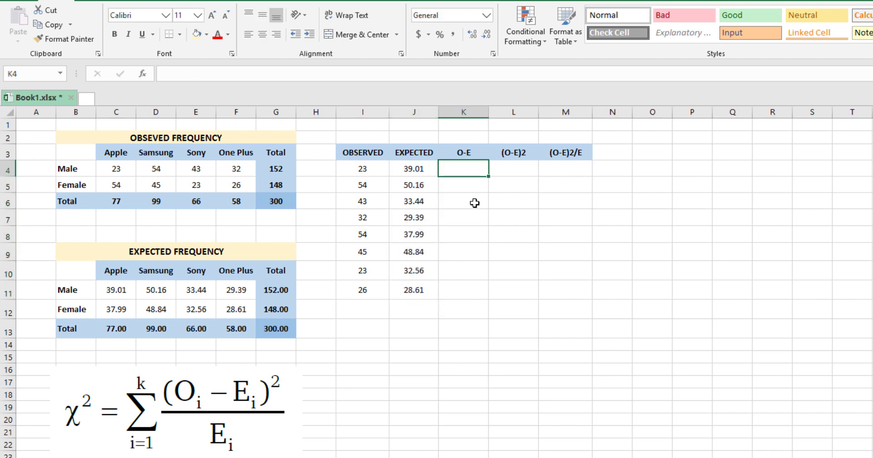
left_click(361, 168)
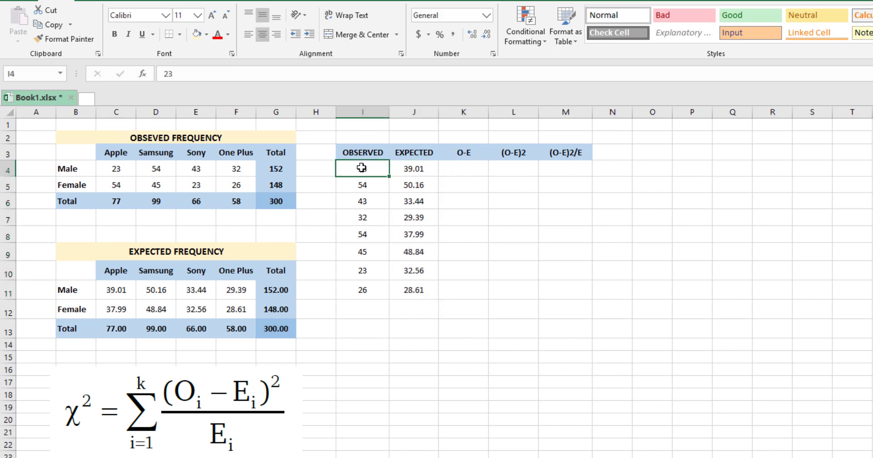
left_click(404, 166)
left_click(461, 171)
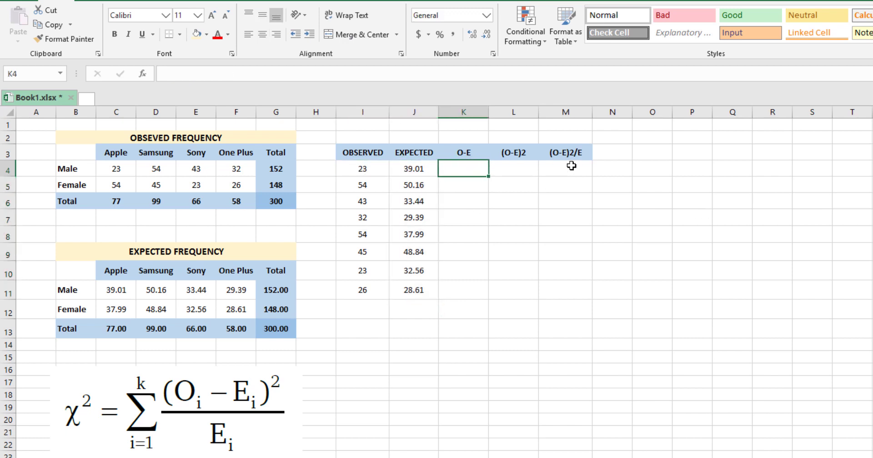
left_click(360, 171)
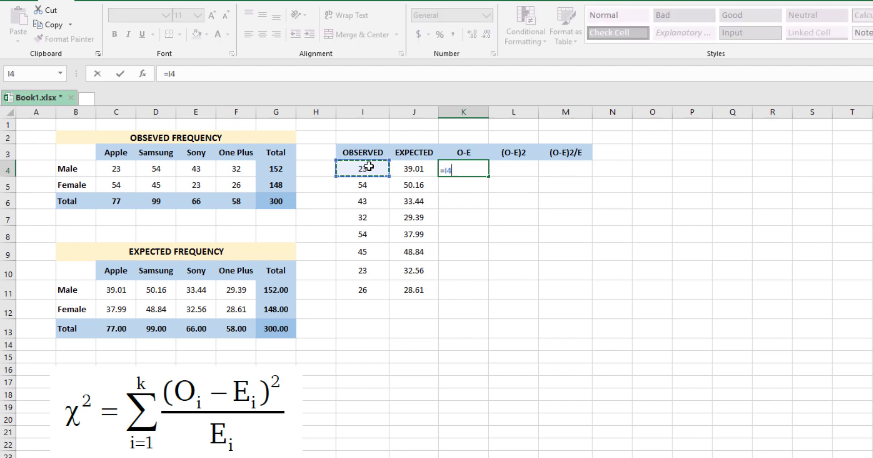
type("-")
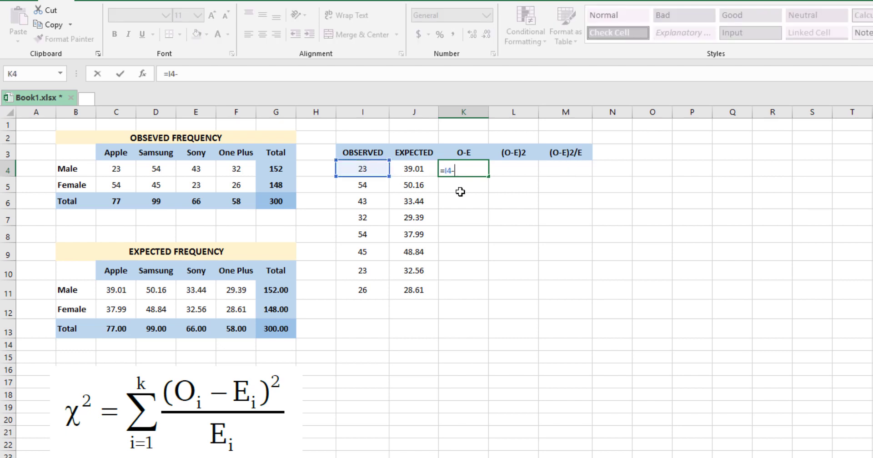
left_click(413, 168)
key("Return")
left_click(469, 171)
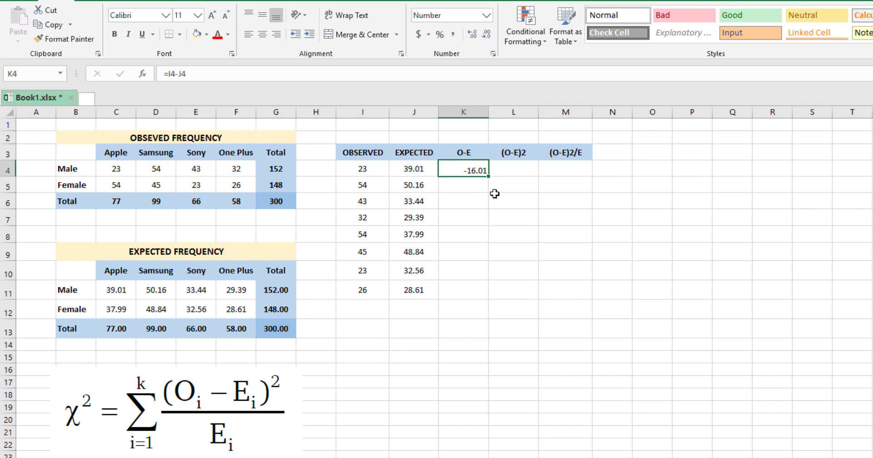
left_click_drag(489, 177, 486, 298)
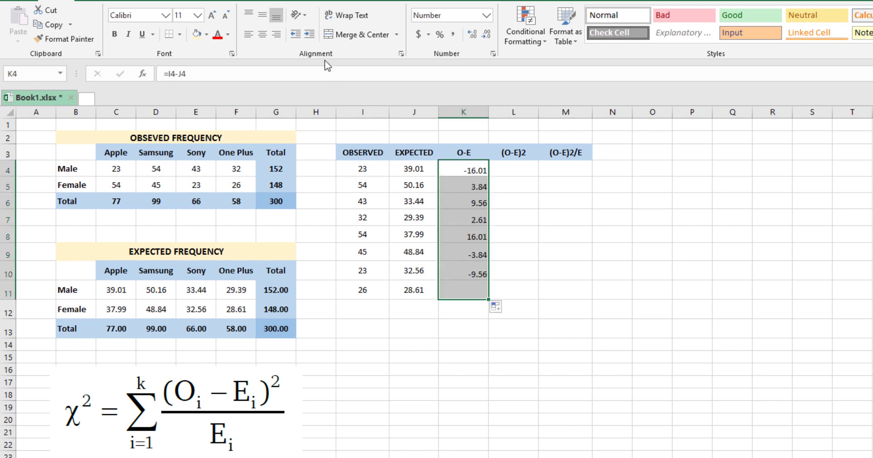
- Center the O-E values in K4:K11 horizontally and vertically
left_click(254, 38)
left_click(260, 15)
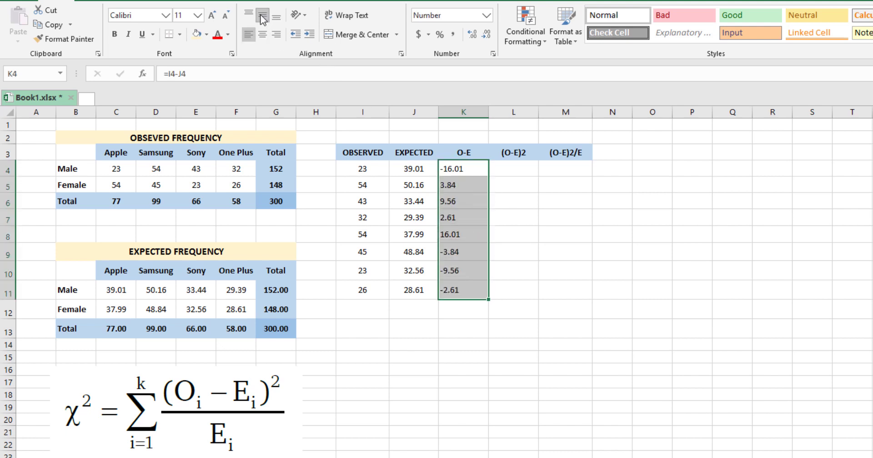
left_click(262, 35)
left_click(532, 302)
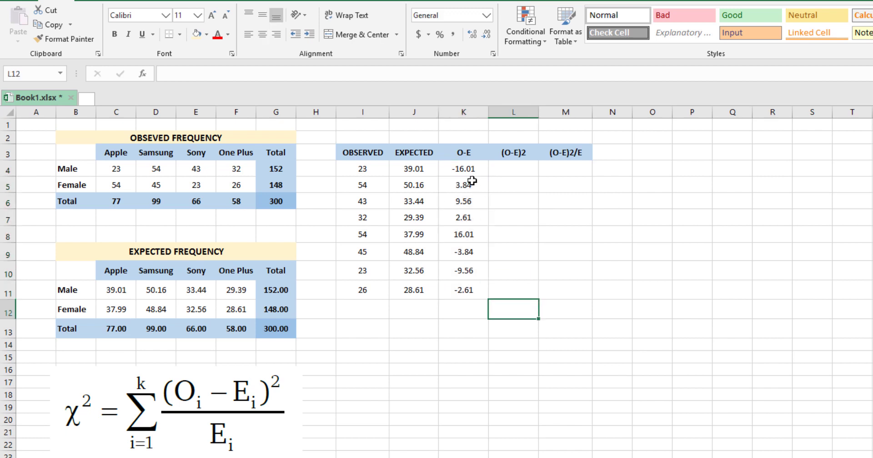
- Square the difference in L4 with =K4^2, widen column L to fit, and fill the formula down to L11
left_click(513, 168)
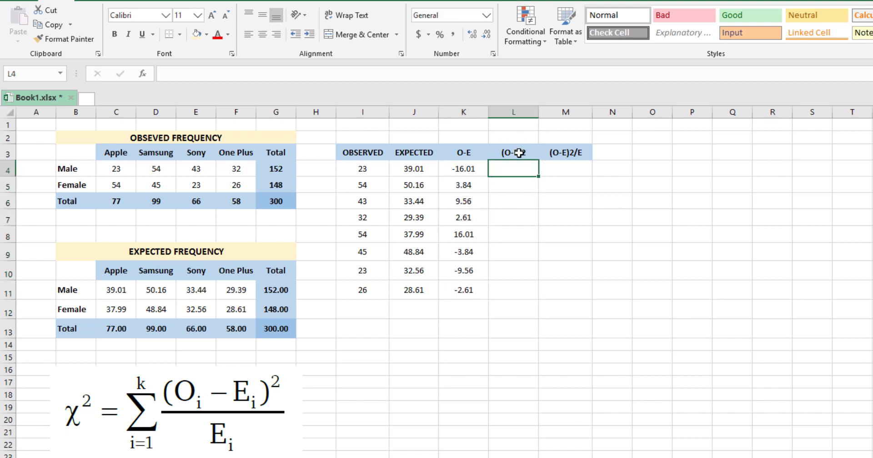
type("=")
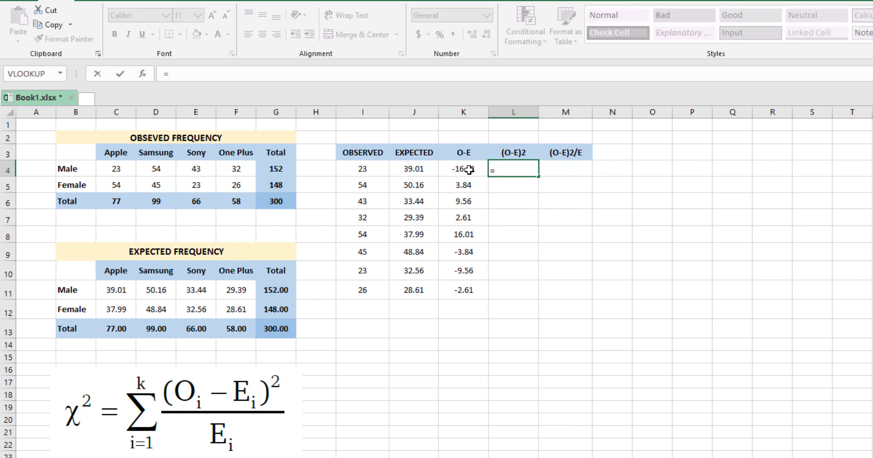
left_click(469, 170)
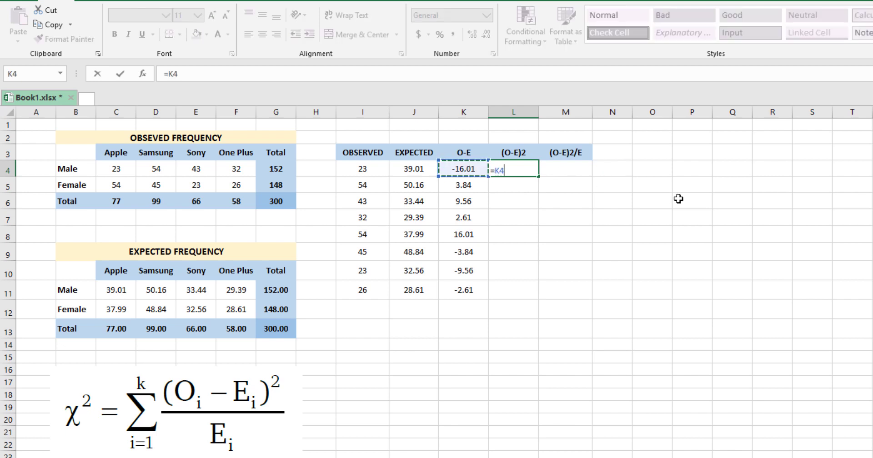
type("^2")
key("Return")
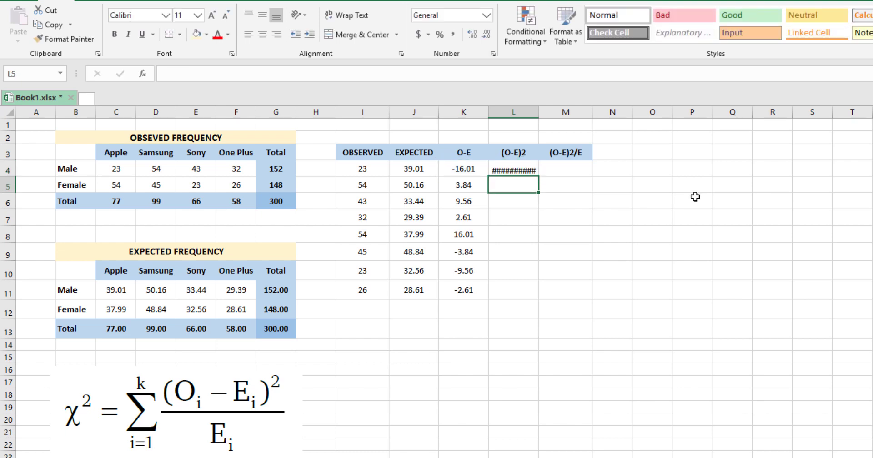
left_click_drag(538, 114, 551, 114)
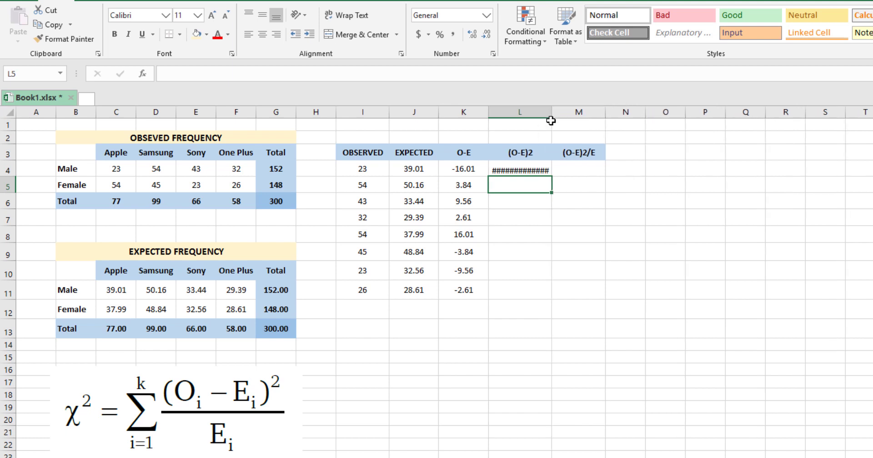
double_click(555, 113)
left_click(587, 172)
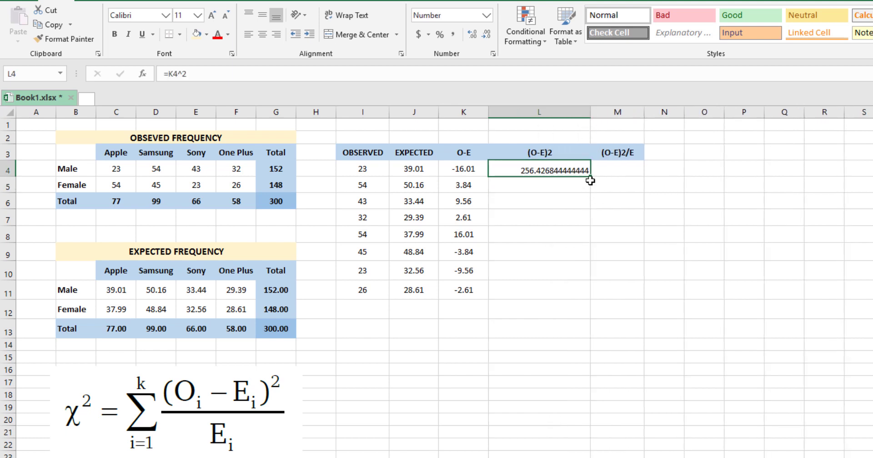
left_click_drag(591, 179, 591, 298)
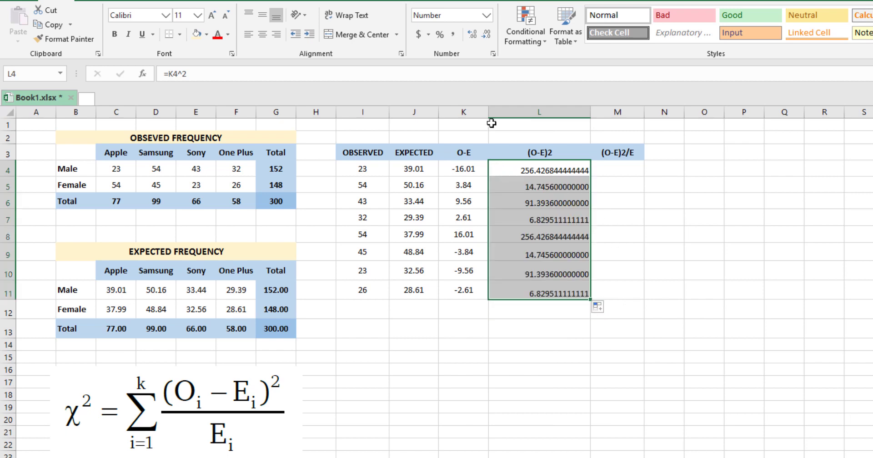
- Display the squared differences in L4:L11 with two decimal places
left_click(486, 35)
left_click(486, 35)
left_click(487, 35)
left_click(487, 35)
left_click(487, 35)
left_click(486, 34)
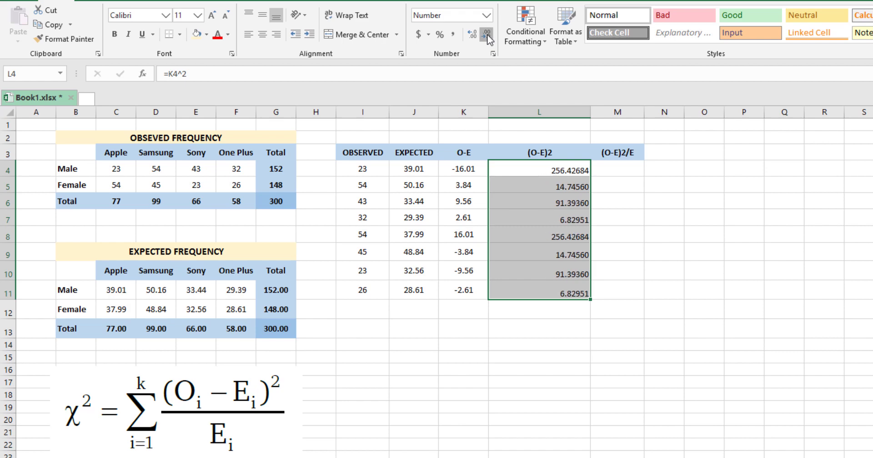
left_click(487, 35)
left_click(487, 35)
left_click(486, 35)
left_click(487, 36)
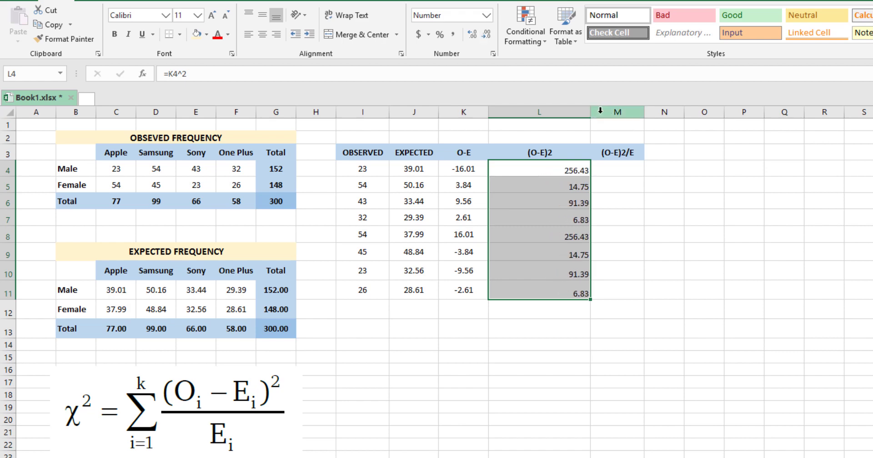
- Narrow column L and center the values in L4:L11 horizontally and vertically
left_click(616, 271)
left_click_drag(594, 113, 551, 116)
left_click(523, 112)
left_click_drag(522, 170, 523, 293)
left_click(263, 34)
- Calculate (O-E)2/E in M4 with =L4/J4 and fill the formula down to M11
left_click(567, 172)
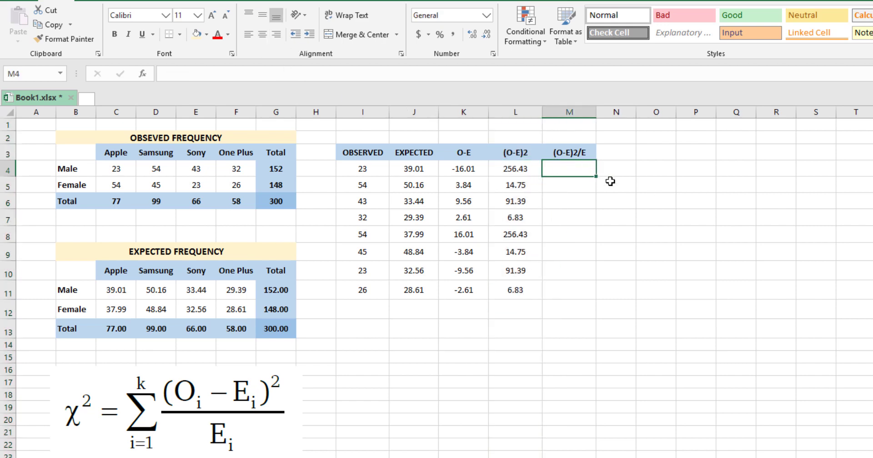
type("=")
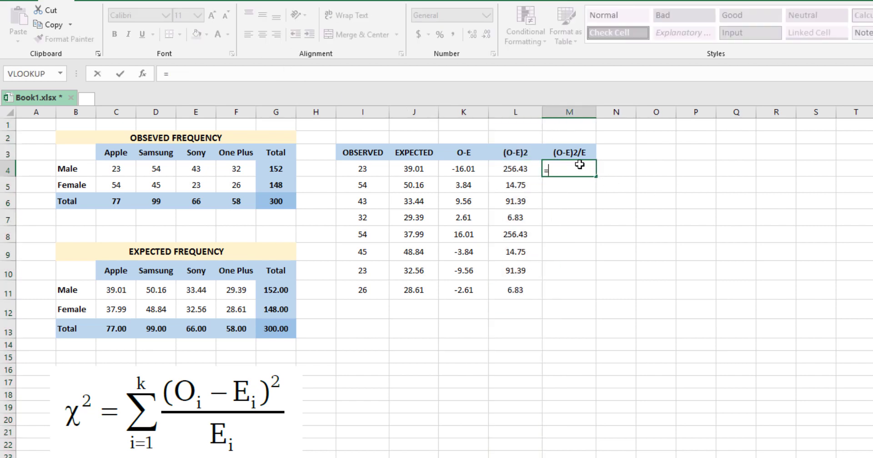
left_click(508, 167)
type("/")
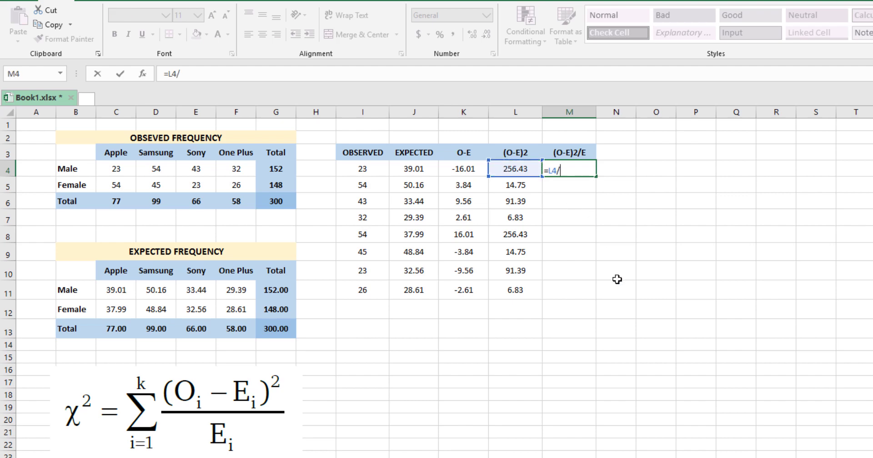
left_click(430, 172)
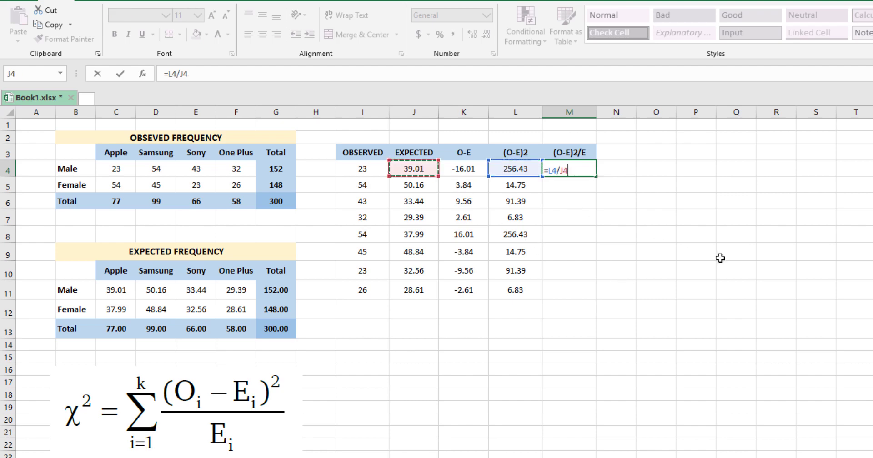
key("Return")
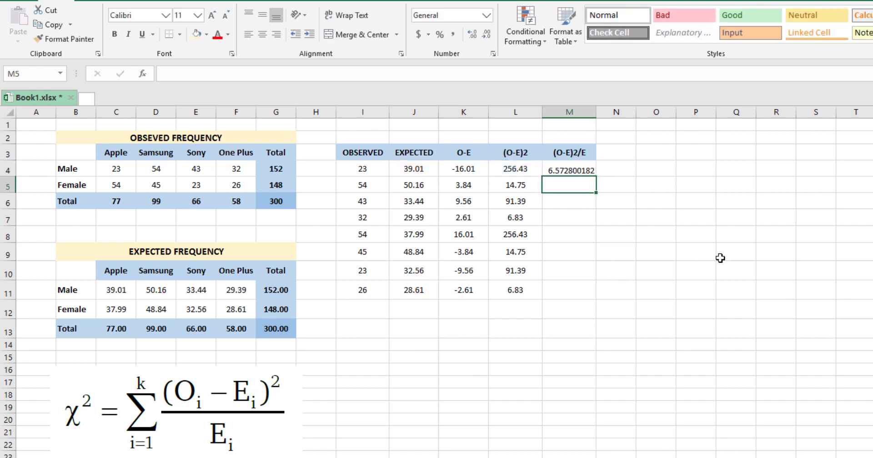
left_click(582, 171)
left_click_drag(597, 187, 596, 295)
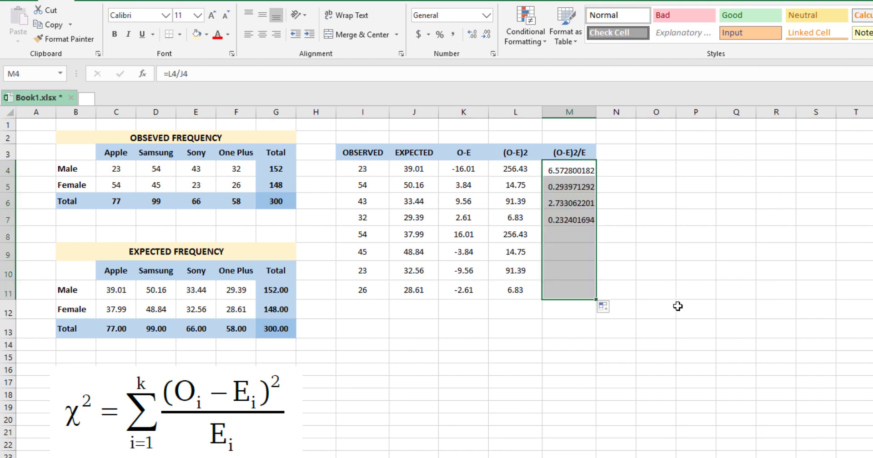
- Display M4:M11 with two decimal places and center the values horizontally and vertically
left_click(486, 34)
left_click(486, 34)
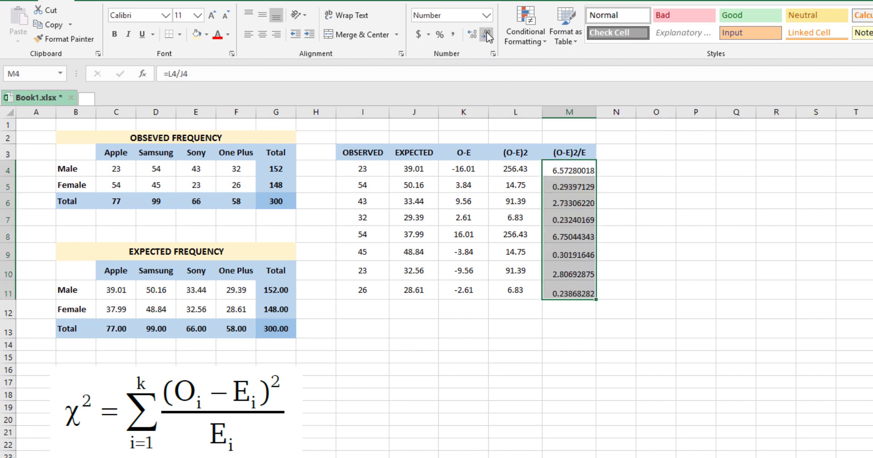
left_click(486, 34)
left_click(485, 34)
left_click(486, 34)
left_click(486, 34)
left_click(486, 34)
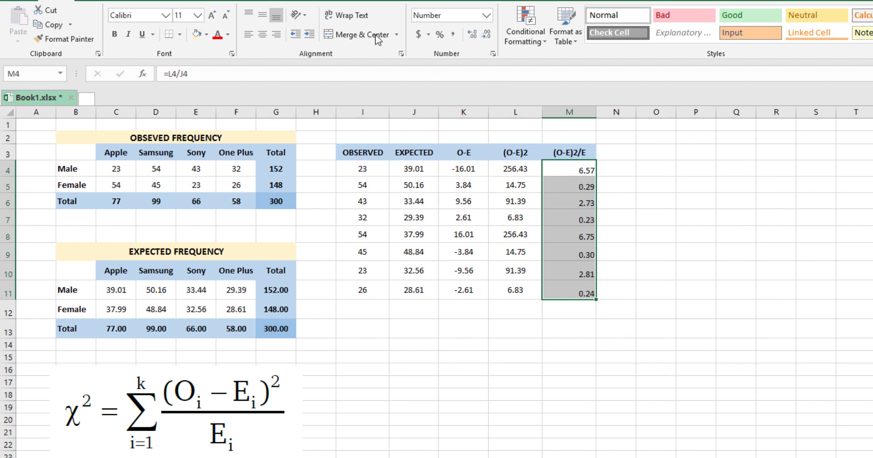
left_click(263, 35)
left_click(263, 15)
- Enter the label Chi-Square in L12, making it bold and vertically centered
left_click(591, 310)
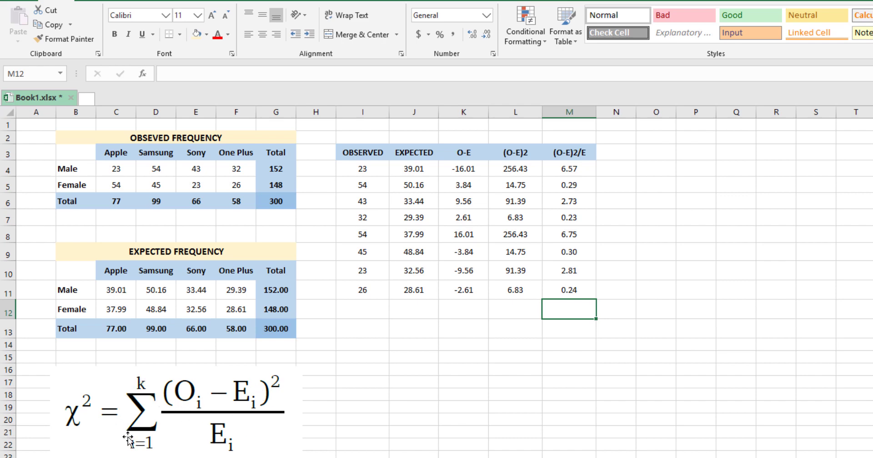
key("Left")
type("Chi-")
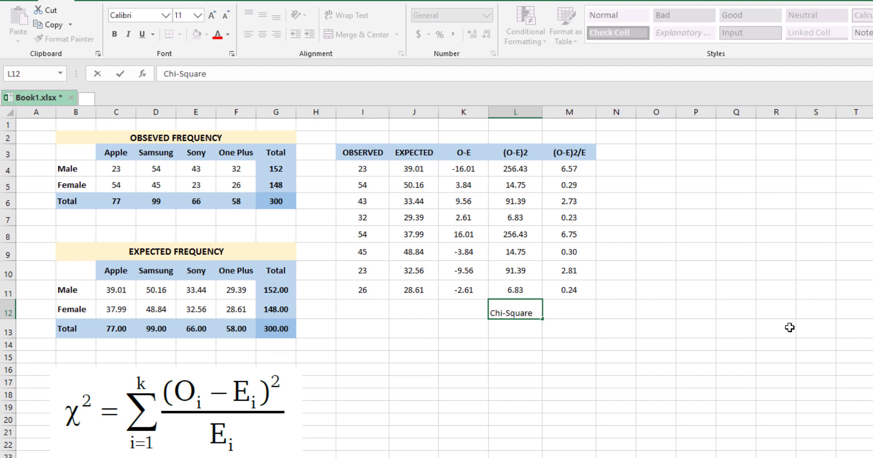
key("Return")
left_click(588, 306)
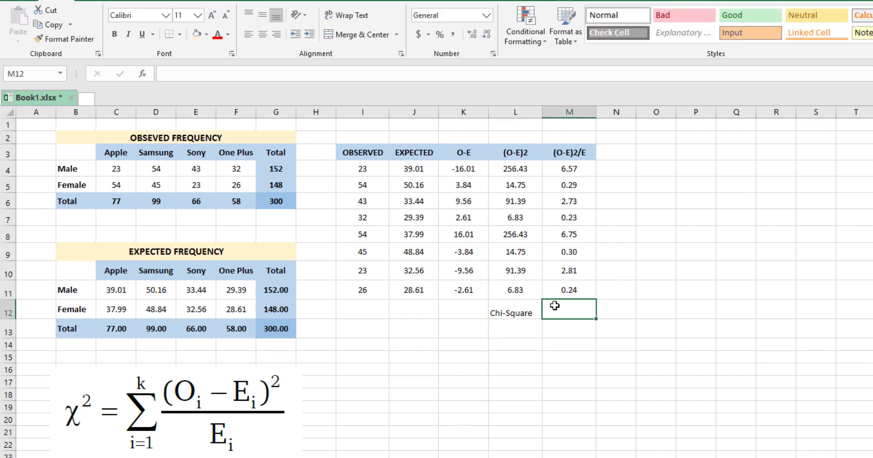
left_click(520, 306)
key("ctrl+b")
left_click(263, 17)
- Total the (O-E)2/E column in M12 with =SUM(M4:M11), and make the result bold and centered both ways
left_click(584, 306)
key("alt+equal")
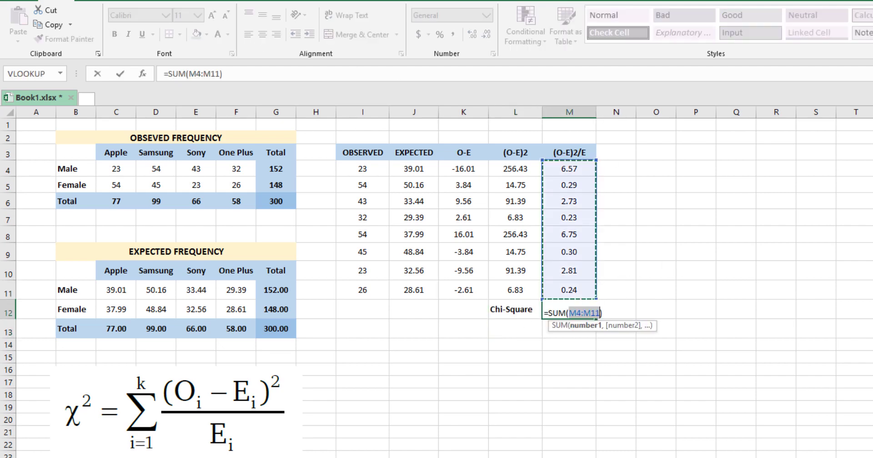
key("Return")
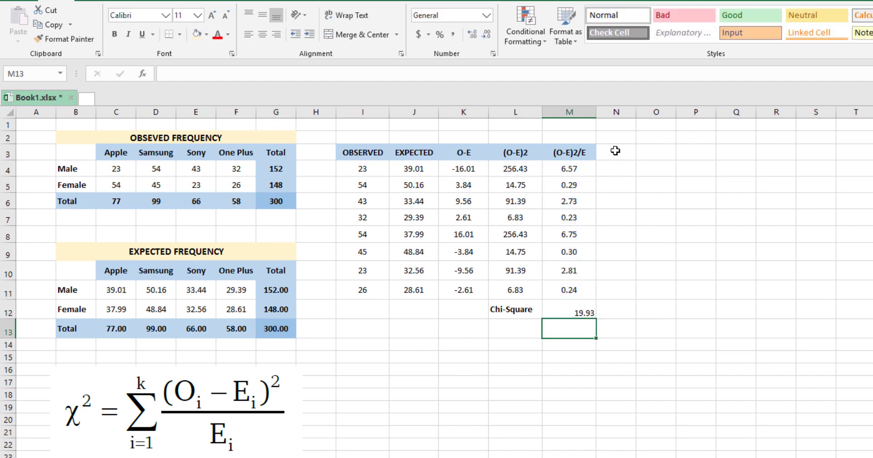
left_click(577, 313)
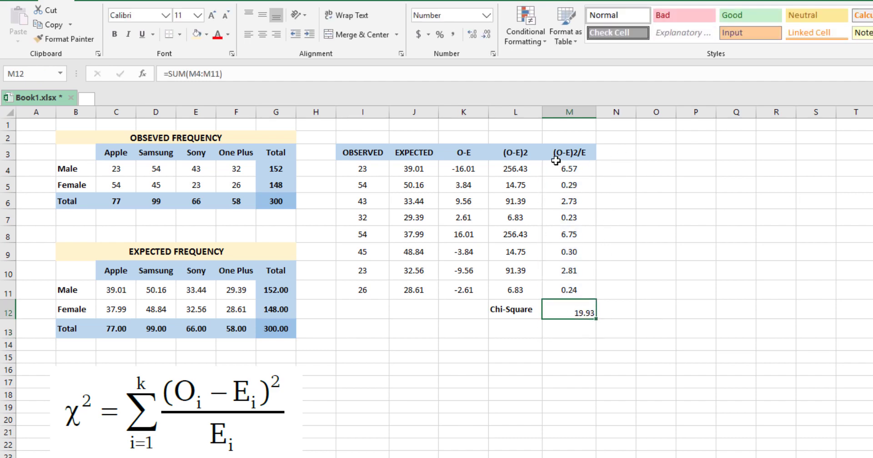
left_click(263, 34)
left_click(262, 15)
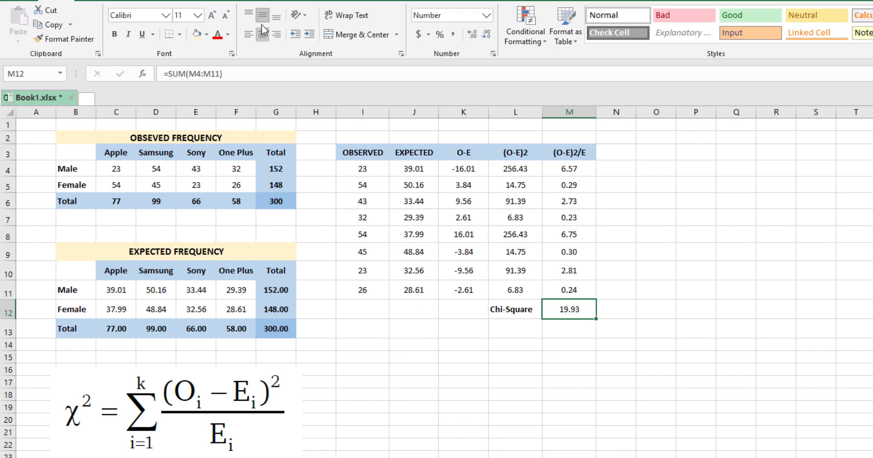
key("ctrl+b")
- Shade the Chi-Square label and total in L12:M12 with a light gold fill, and narrow column N
left_click_drag(516, 311, 568, 311)
left_click(196, 35)
left_click(518, 395)
left_click(541, 445)
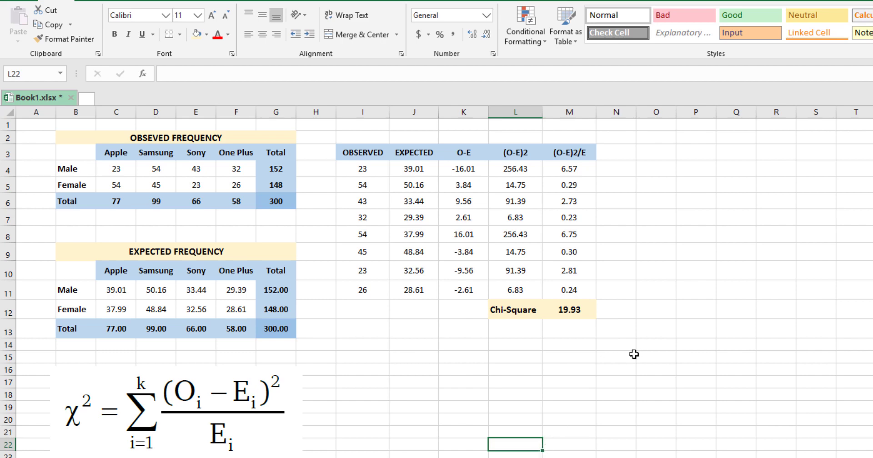
left_click_drag(636, 112, 617, 112)
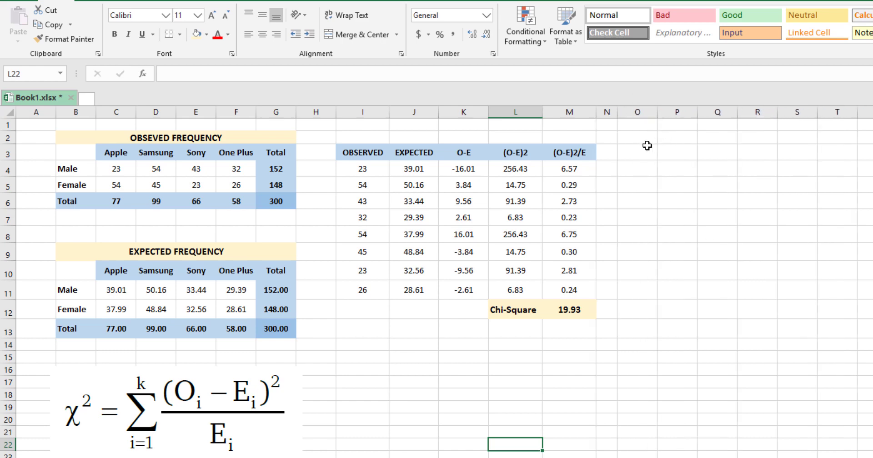
- Enter the header Significance in O3 and fit column O to the text
left_click(645, 146)
type("Significance")
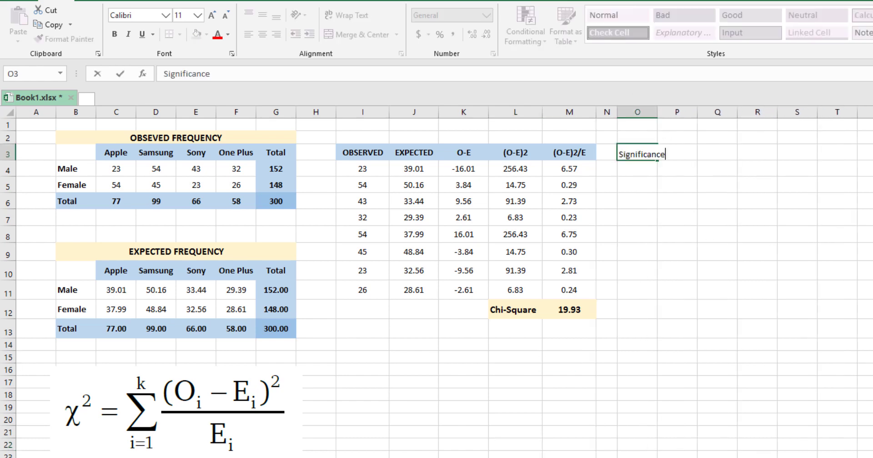
key("Return")
double_click(657, 111)
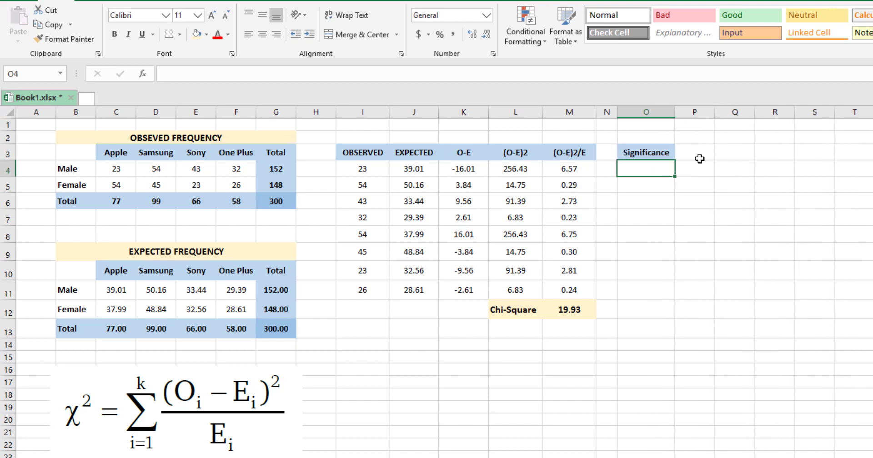
- Enter the header Degree of Freedom in P3 and widen column P so the whole text fits
left_click(697, 154)
type("Deg")
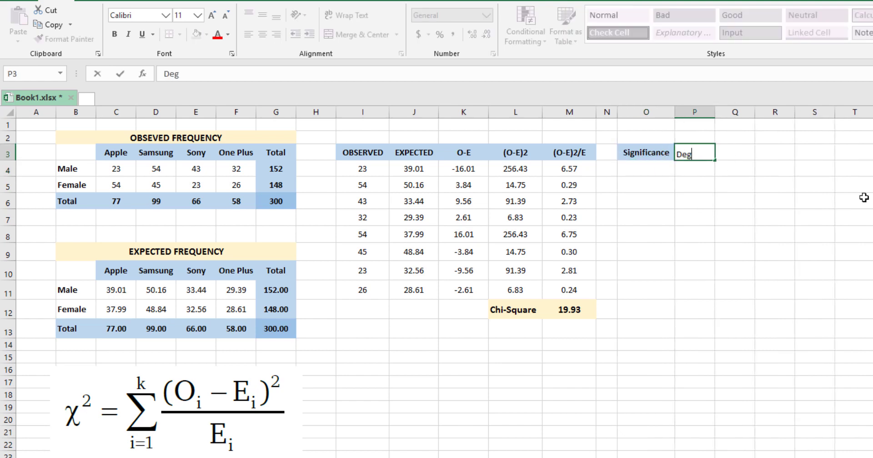
type("ree of Freedom")
key("Return")
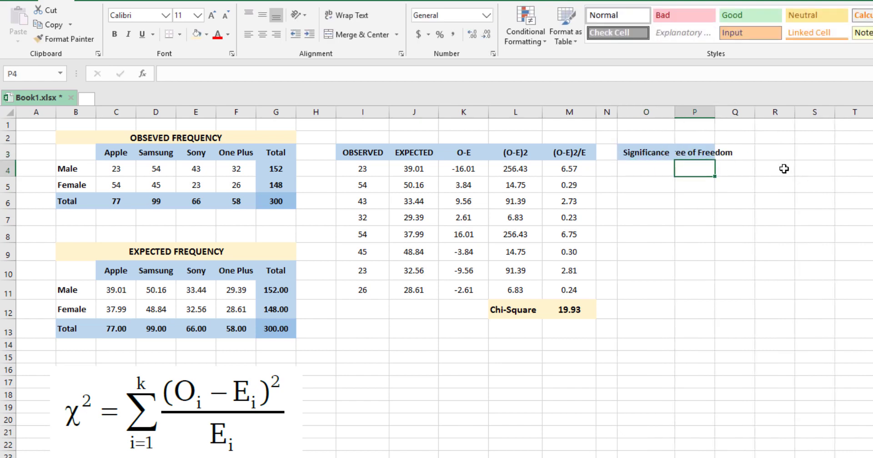
double_click(714, 112)
double_click(747, 112)
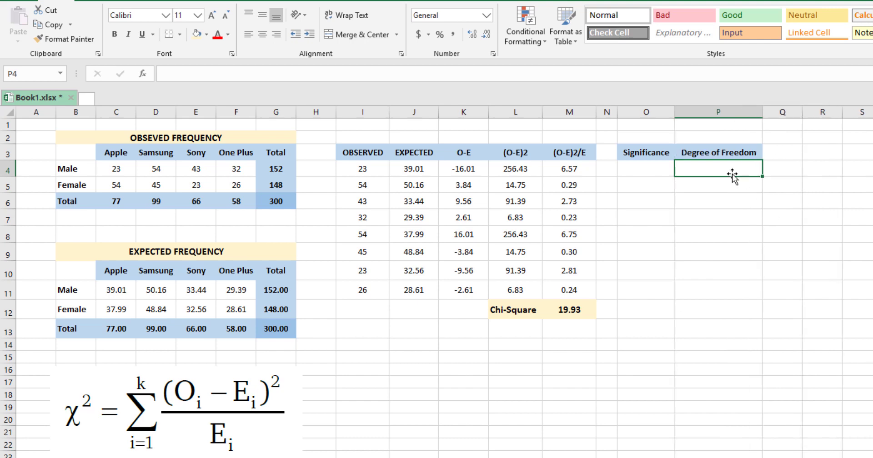
- Enter the header Critical Value in Q3 and widen column Q to about 13.43
left_click(783, 153)
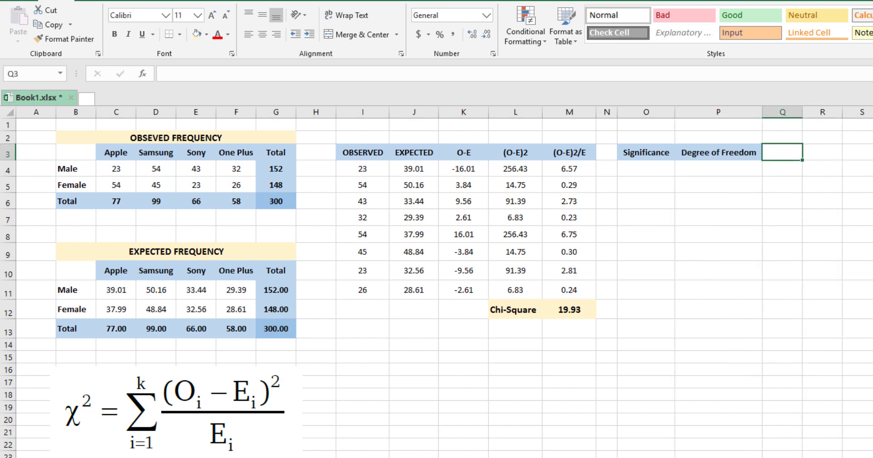
type("Criti")
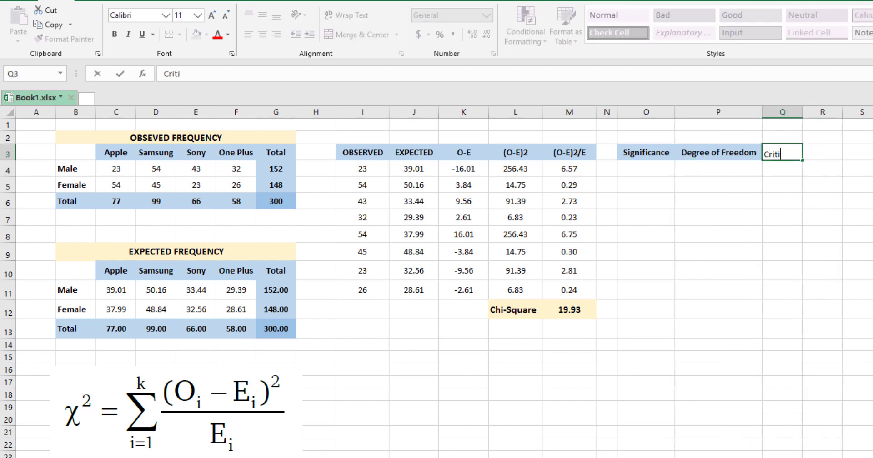
type("cal Value")
key("Return")
double_click(802, 112)
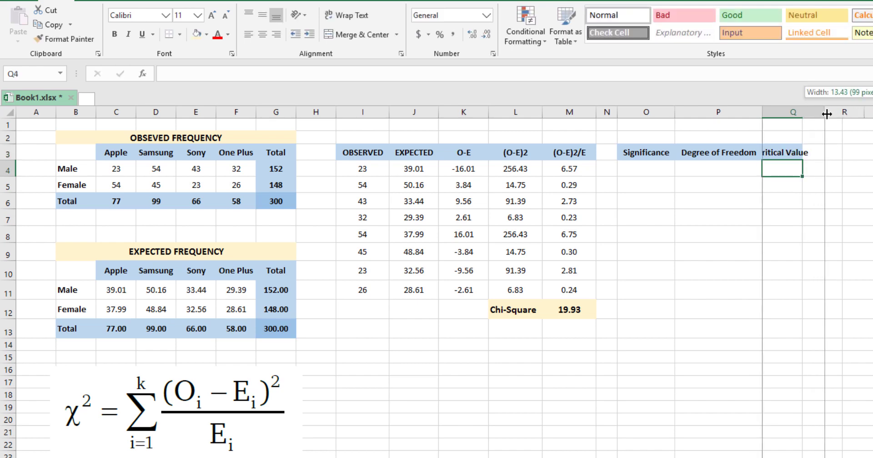
- Enter the header P-Value in R3, widen column R slightly, and select the headers O3:R3
left_click(842, 155)
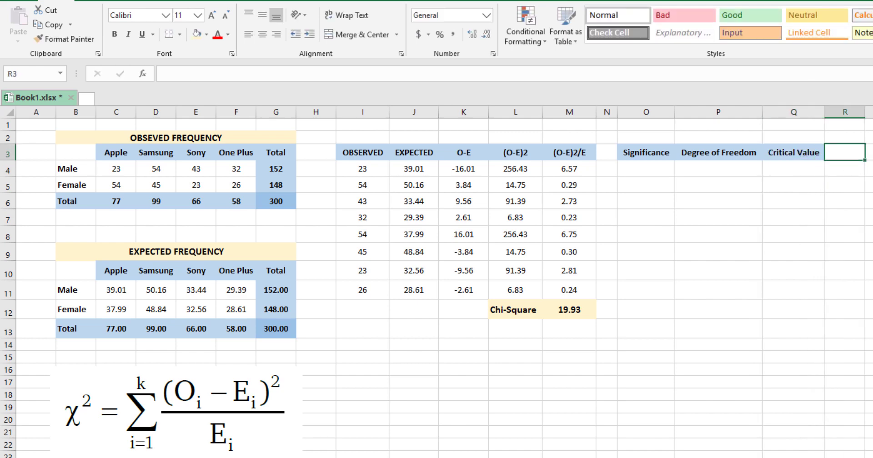
type("P-Value")
key("Return")
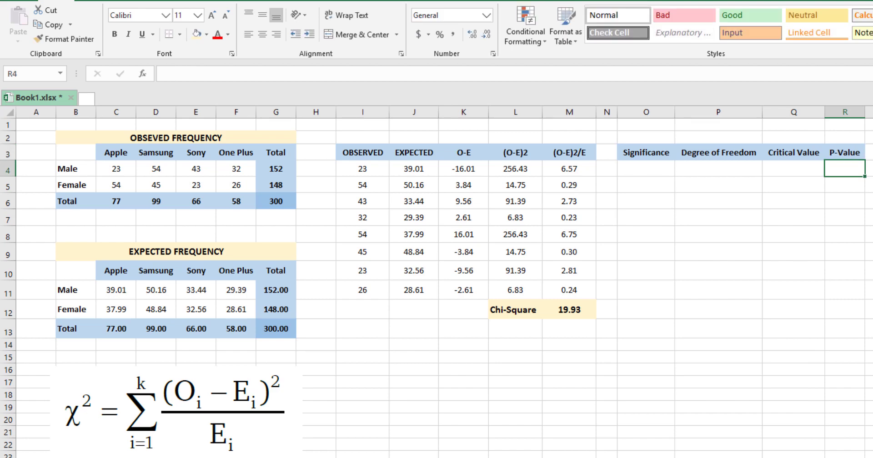
left_click_drag(865, 112, 872, 113)
left_click_drag(657, 152, 837, 159)
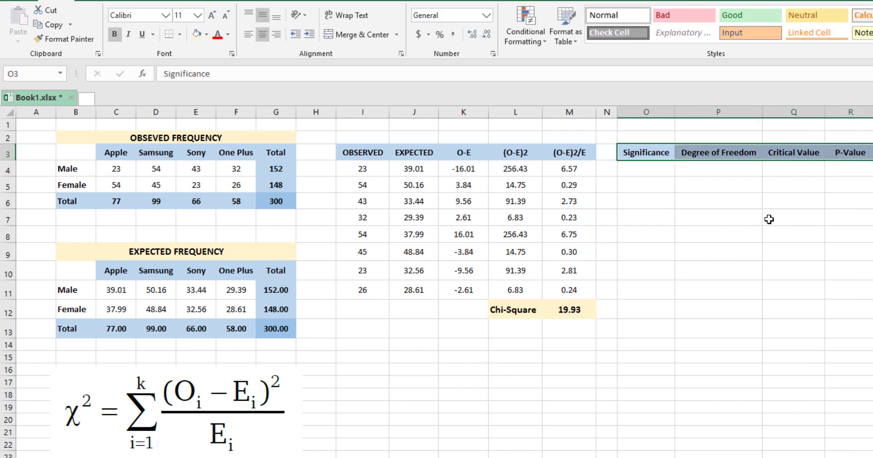
- Enter a significance level of 0.05 in O4
left_click(662, 173)
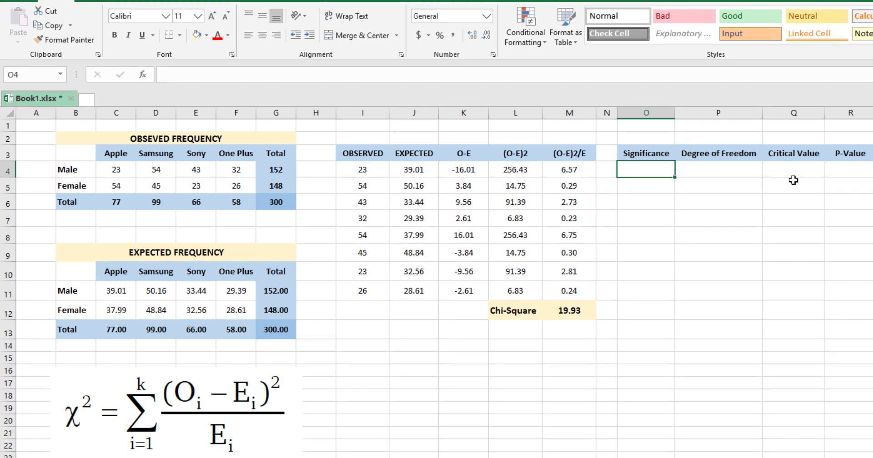
type("0.05")
key("Return")
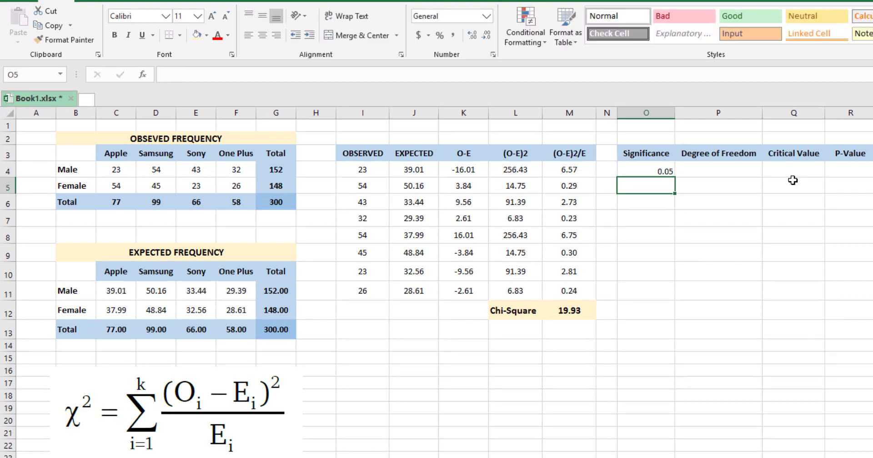
- Center O4:R4 horizontally and vertically and set the font size to 12
left_click_drag(655, 169, 836, 174)
left_click(262, 35)
left_click(265, 19)
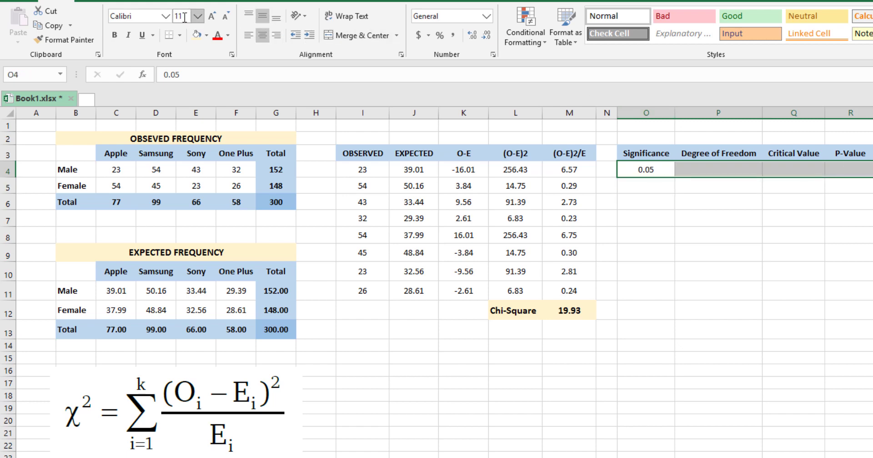
left_click(191, 15)
type("12")
key("Return")
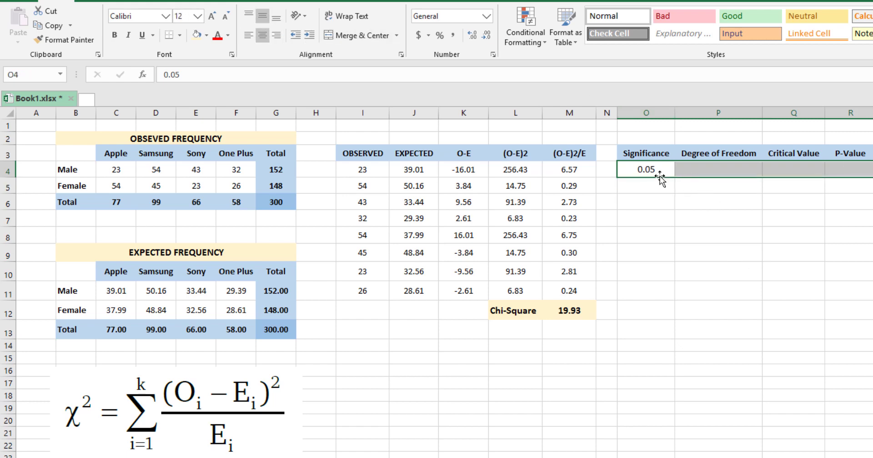
left_click(688, 287)
- Calculate the degrees of freedom in P4 with =(4-1)*(2-1)
left_click(738, 176)
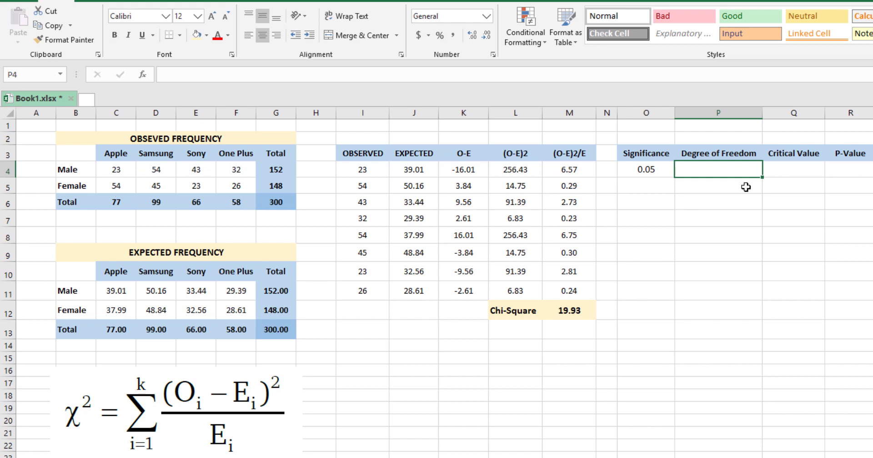
type("=")
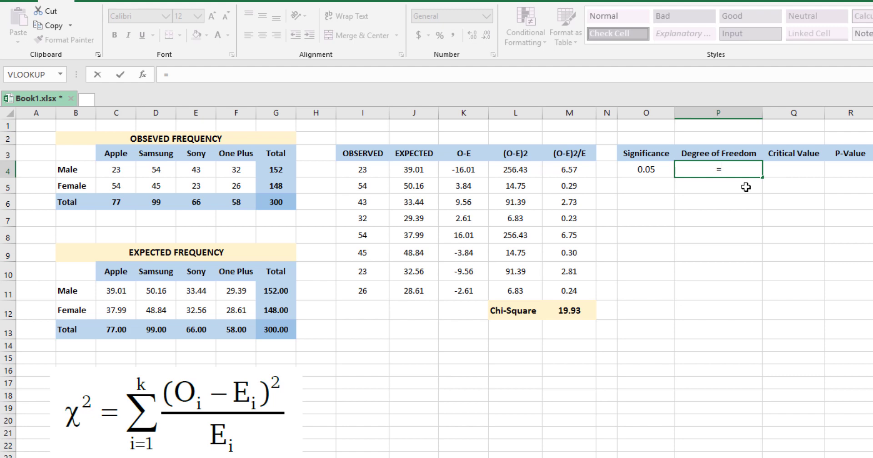
type("(4-1)*")
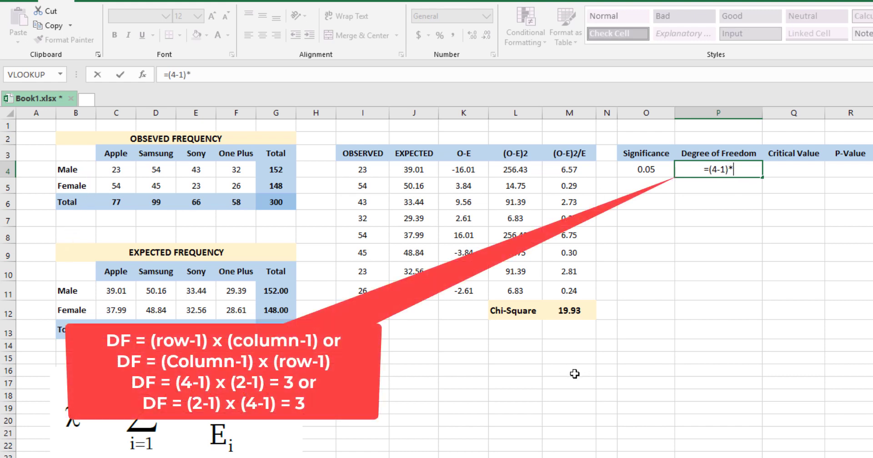
type("(2-1)")
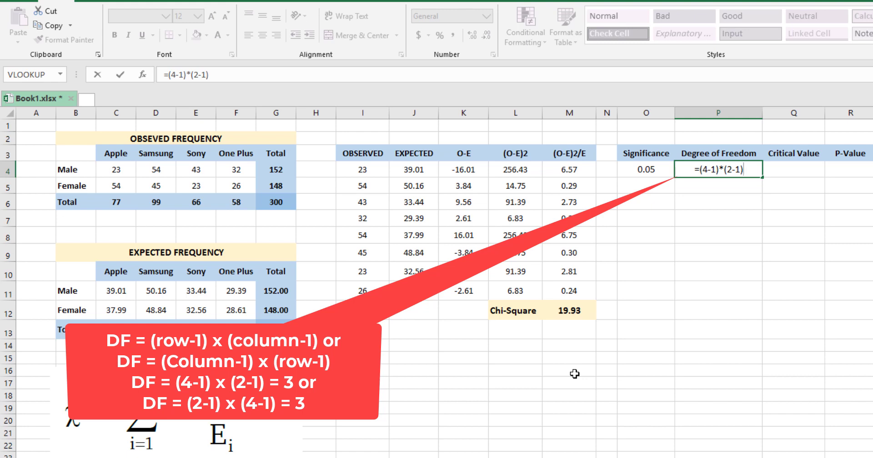
key("Return")
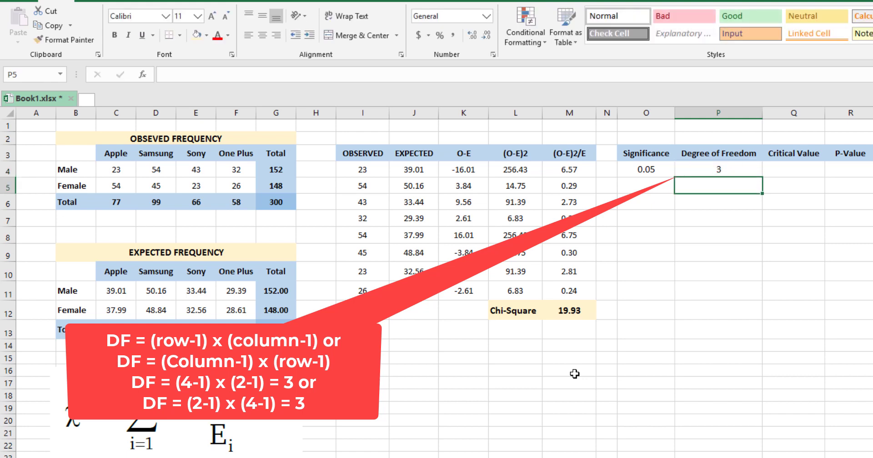
left_click(722, 169)
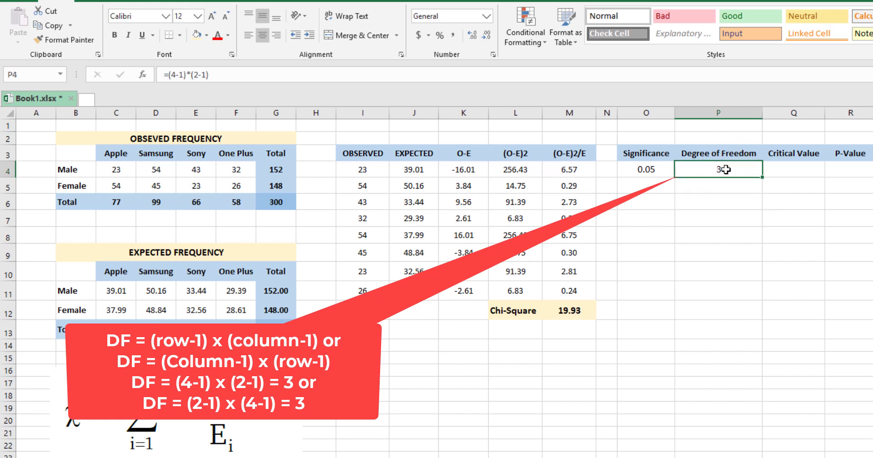
- Move the chi-square distribution table picture clear of row 4 and enter the critical value 7.81 in Q4
left_click(788, 170)
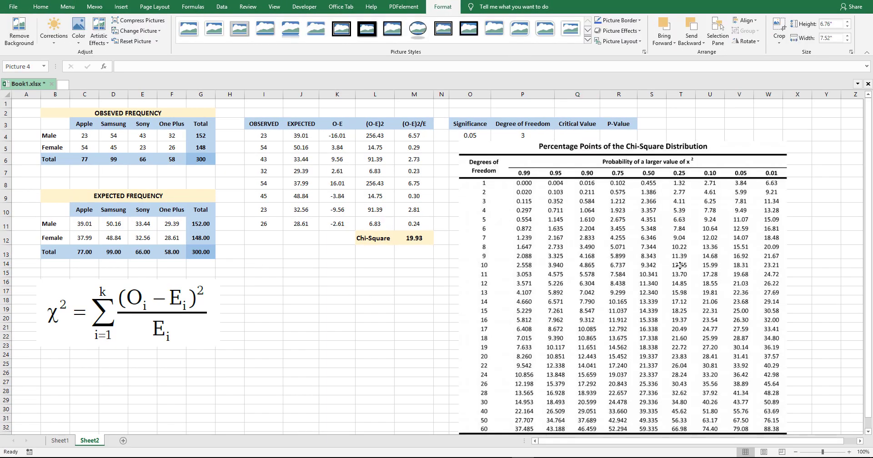
left_click(759, 113)
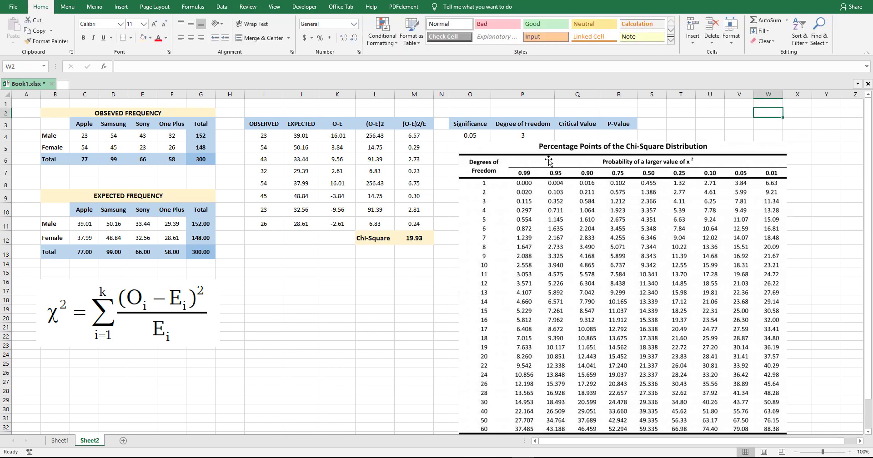
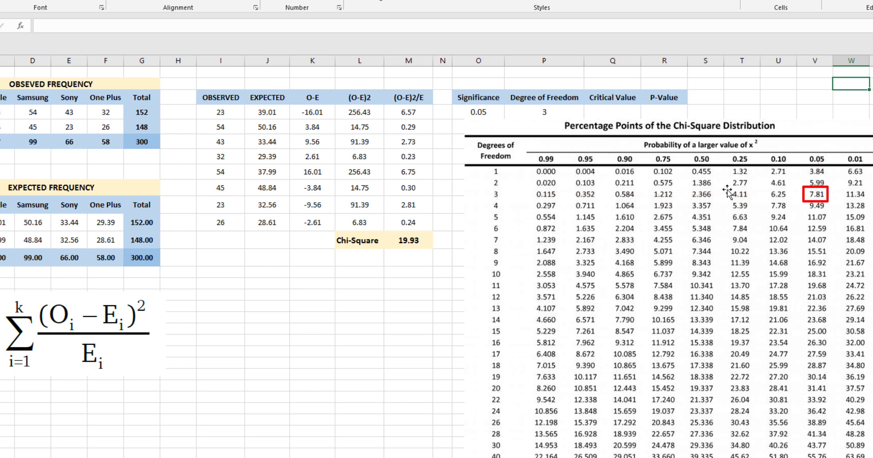
left_click_drag(809, 186, 780, 214)
left_click(612, 112)
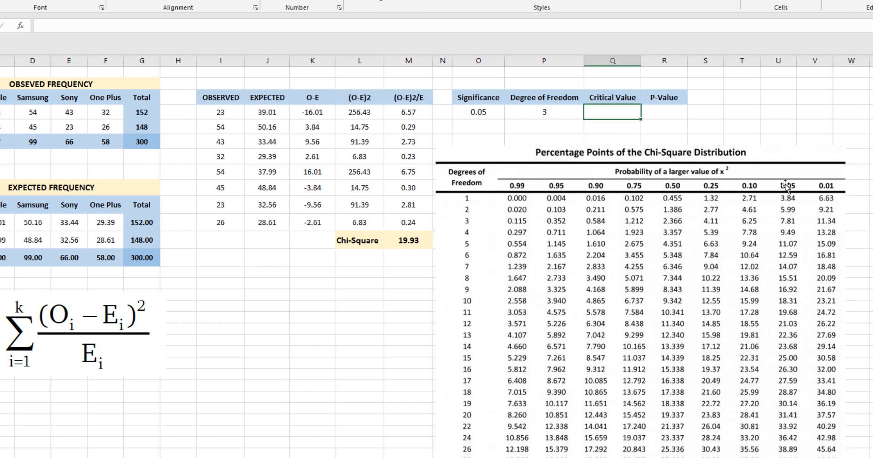
type("7.81")
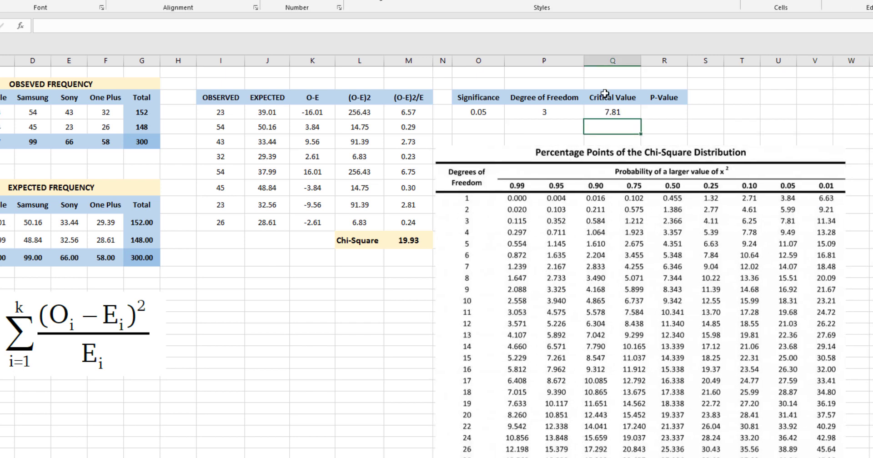
- Delete the chi-square distribution table picture from the sheet
left_click(585, 255)
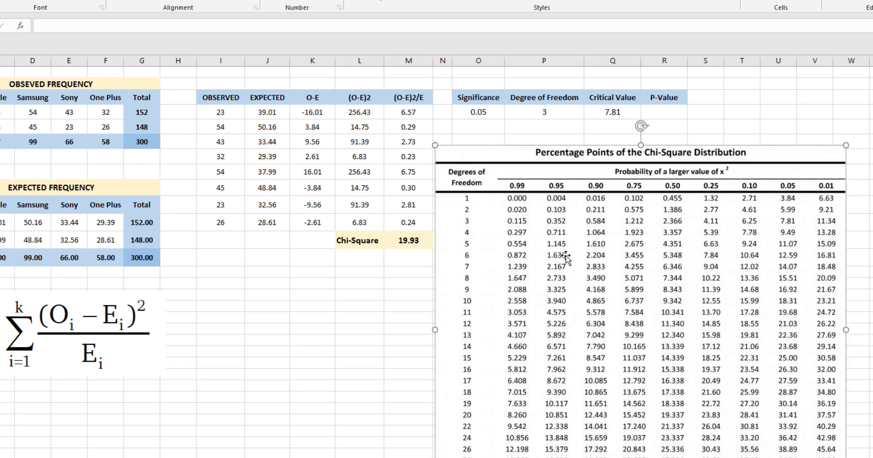
left_click_drag(585, 255, 654, 242)
key("Delete")
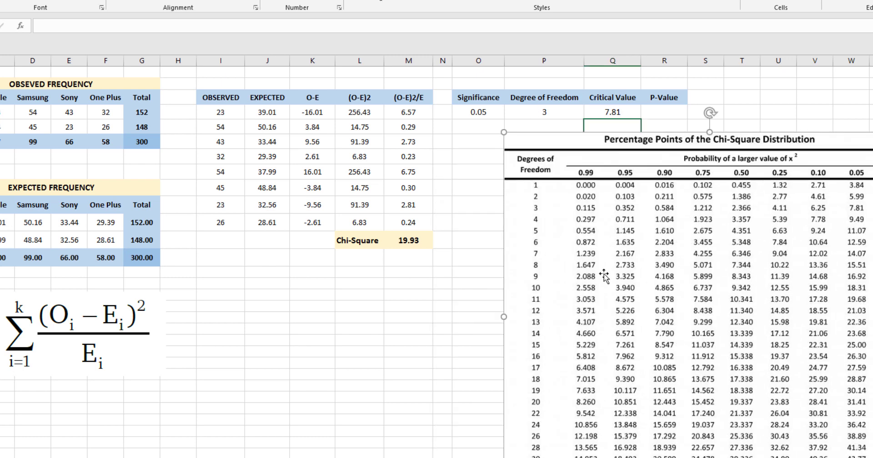
left_click(590, 223)
- Calculate the critical value in Q5 with =CHISQ.INV.RT(O4,P4)
left_click(616, 134)
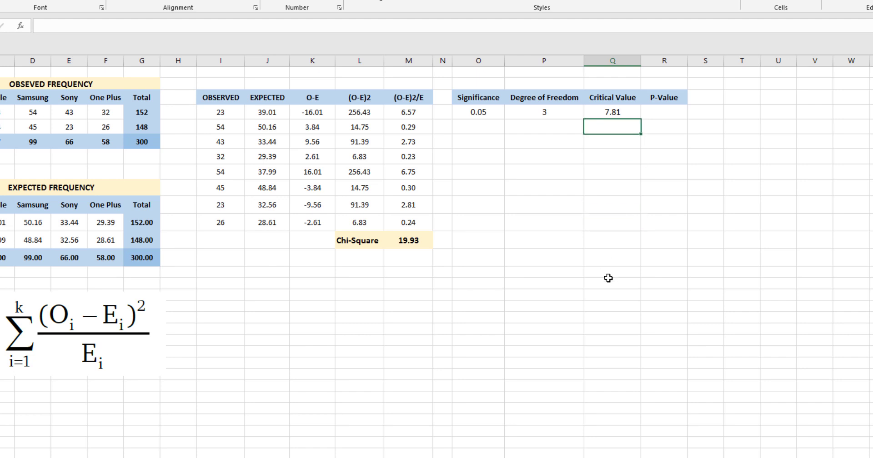
type("=chi")
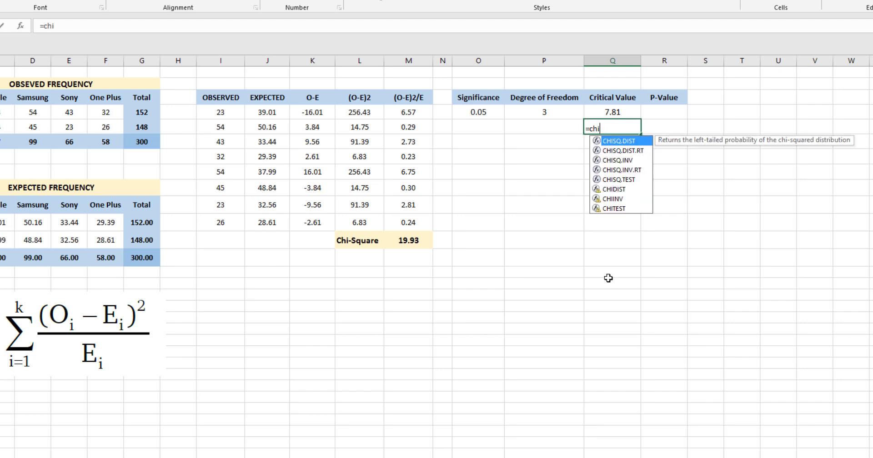
type("s")
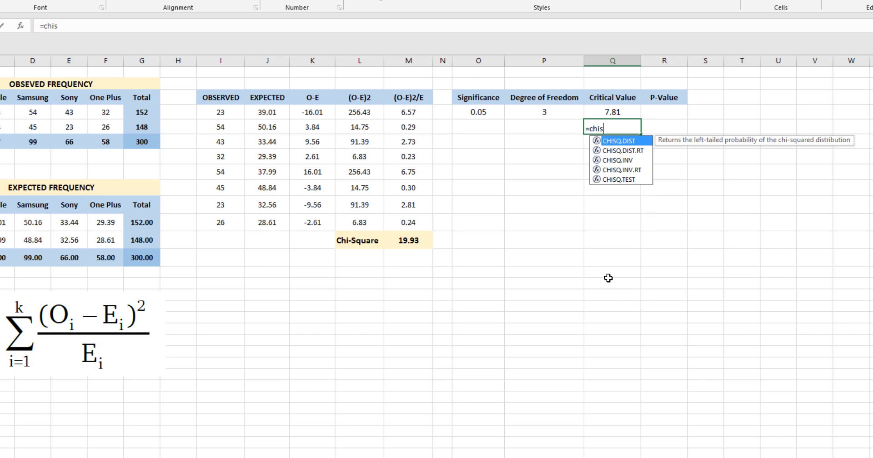
type("q.inv")
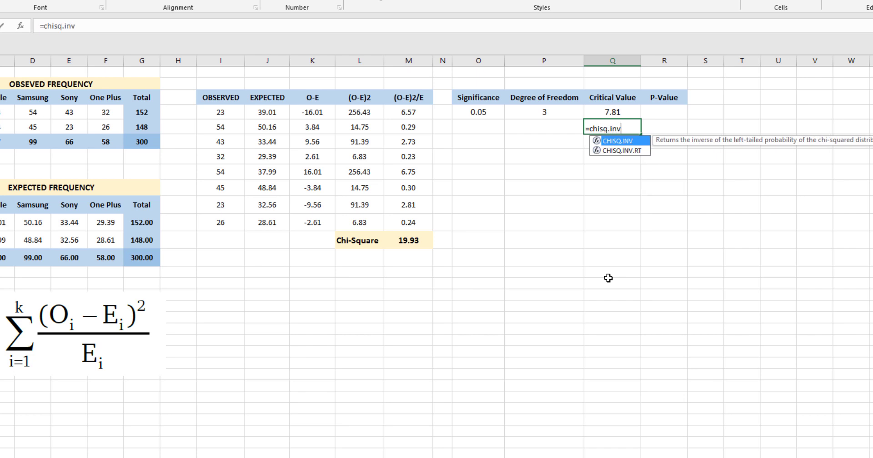
type(".rt(")
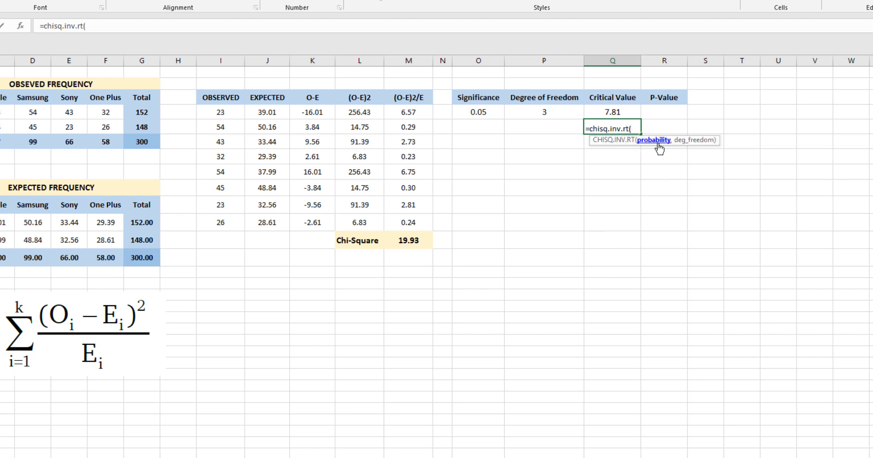
left_click(484, 111)
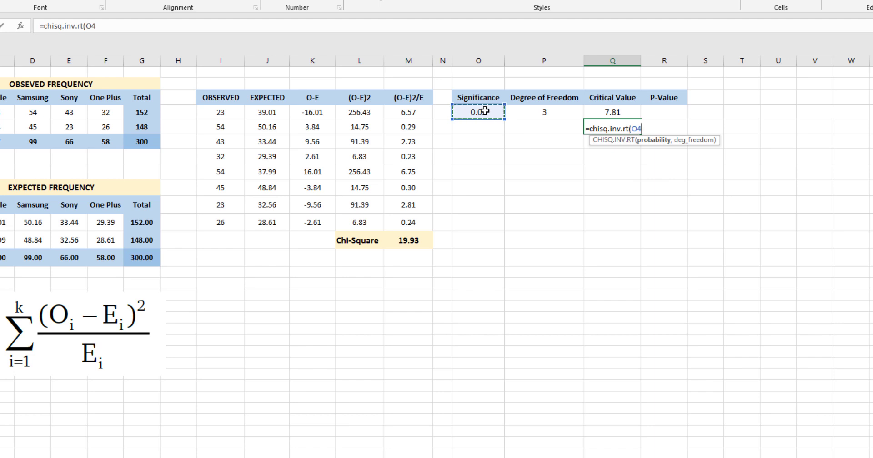
type(",")
left_click(559, 117)
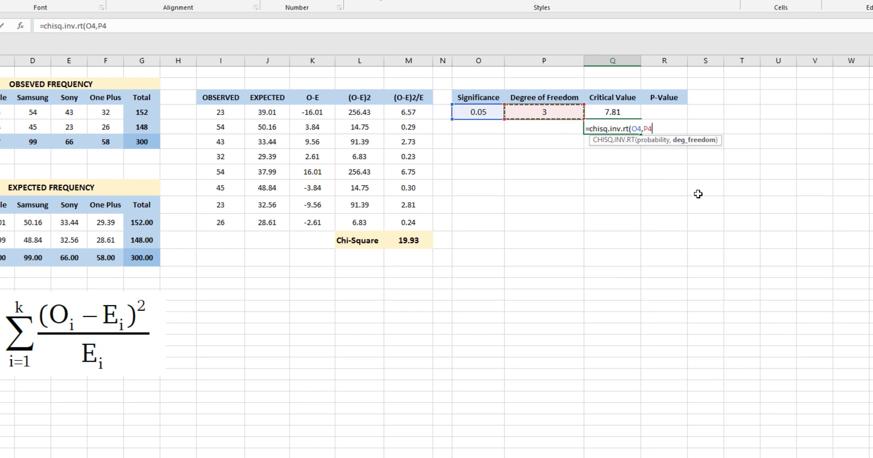
type(")")
key("Return")
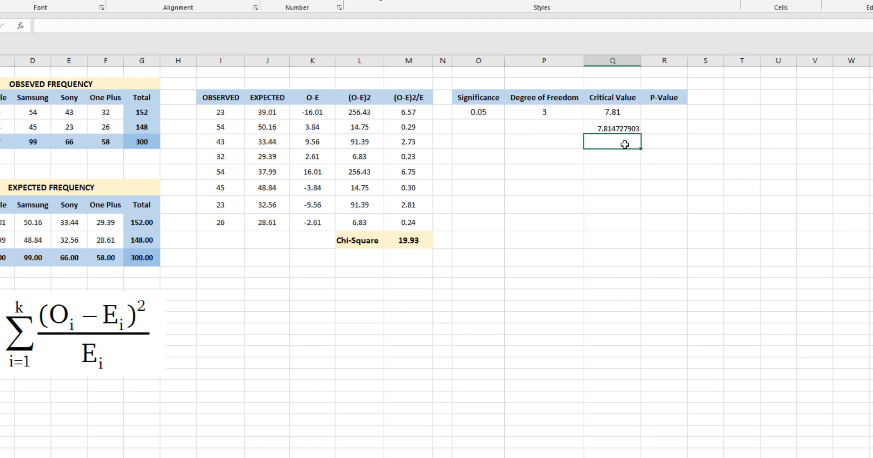
- Format Q5 to two decimal places and center it horizontally and vertically
left_click(610, 128)
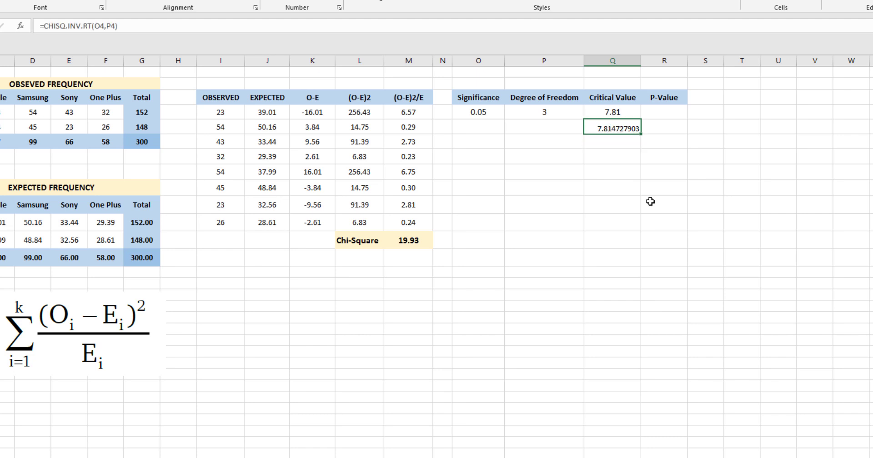
left_click(336, 2)
left_click(336, 1)
left_click(337, 1)
left_click(337, 2)
left_click(338, 1)
left_click(339, 2)
left_click(341, 2)
left_click(132, 0)
left_click(131, 0)
left_click(614, 114)
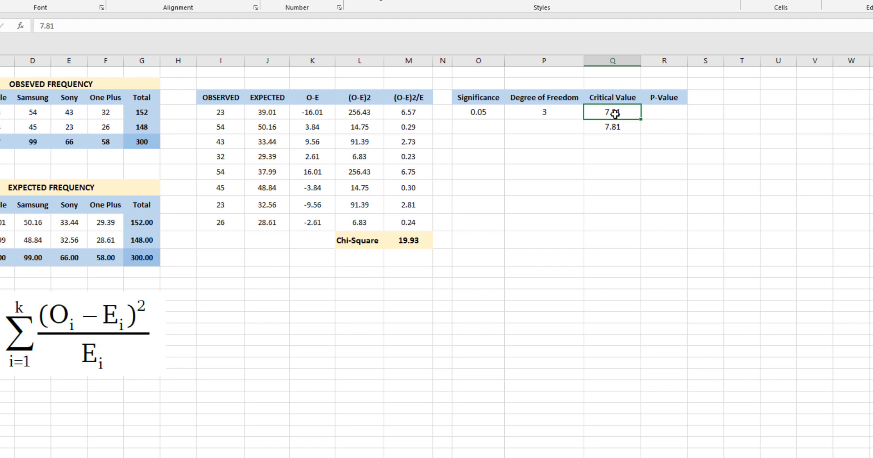
left_click(622, 128)
- Calculate the p-value in R4 with =CHISQ.TEST(C4:F5,C11:F12)
left_click(666, 121)
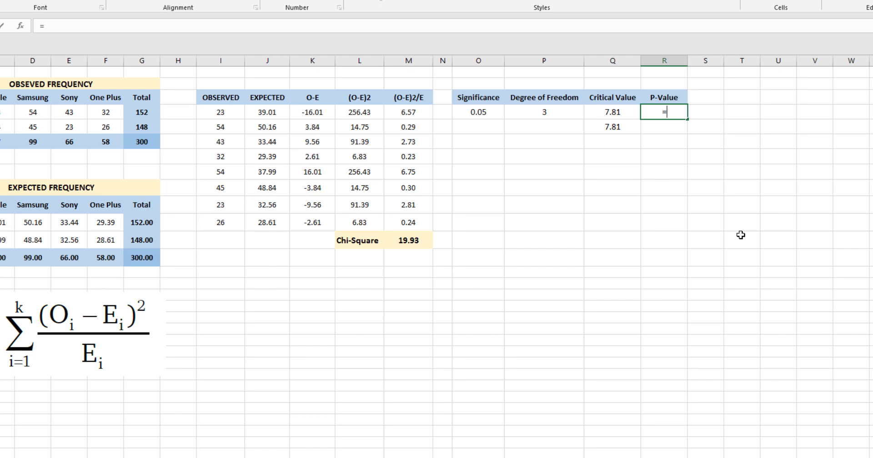
type("chis")
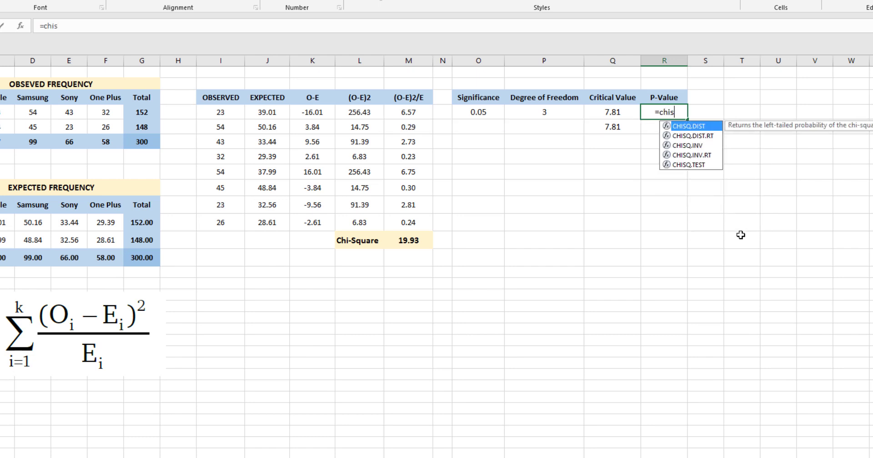
type("q.te")
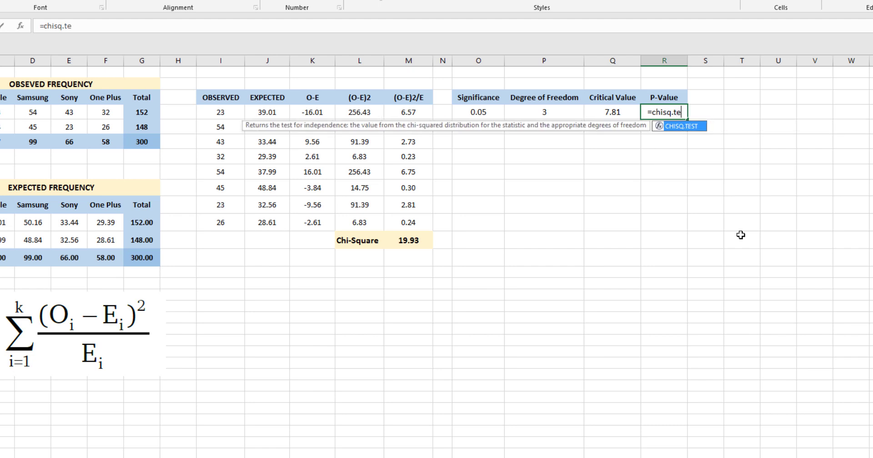
double_click(684, 126)
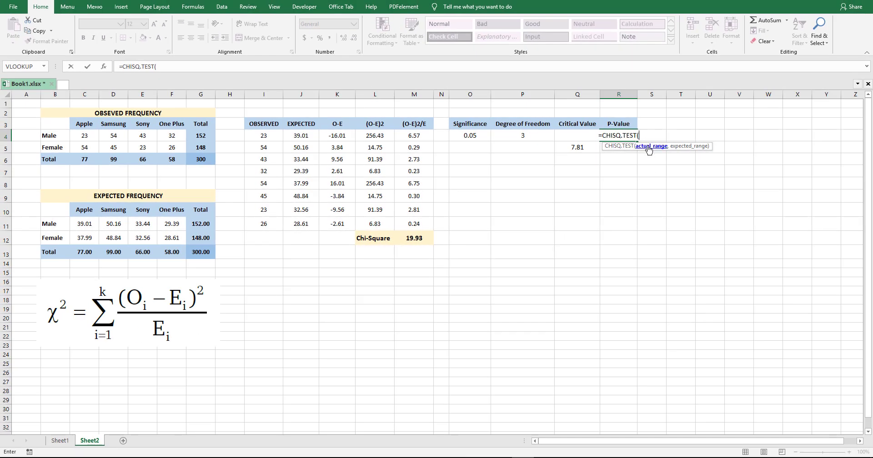
left_click_drag(90, 135, 175, 149)
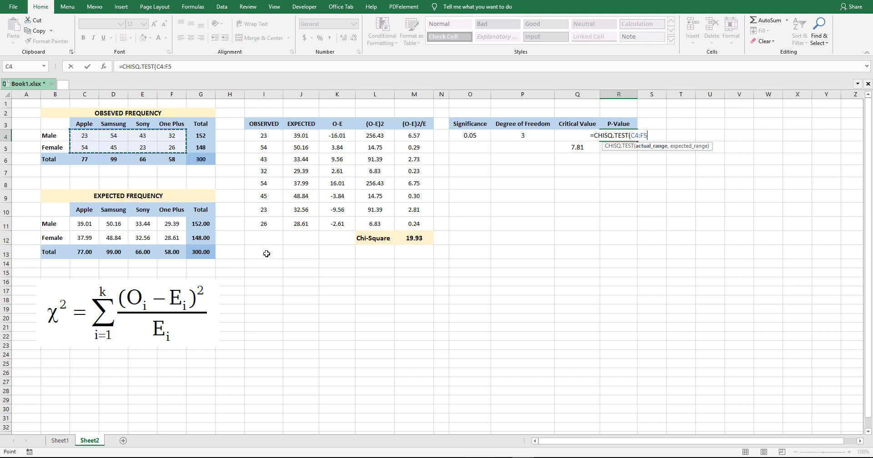
type(",")
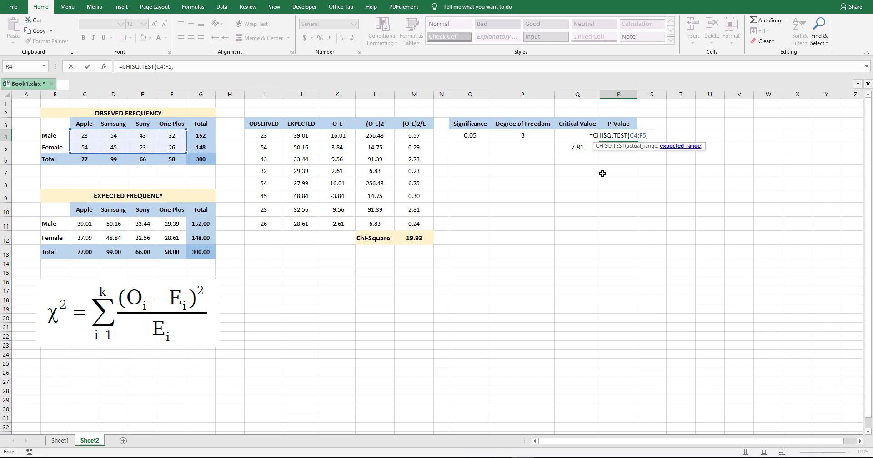
left_click_drag(79, 221, 170, 237)
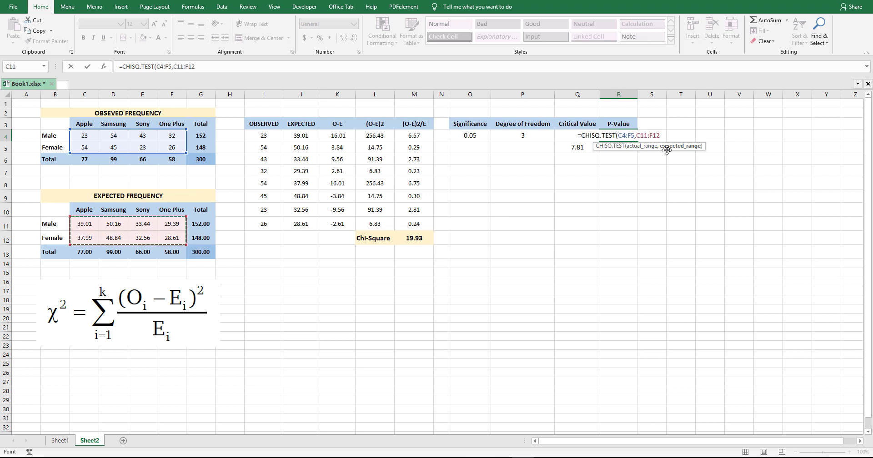
type(")")
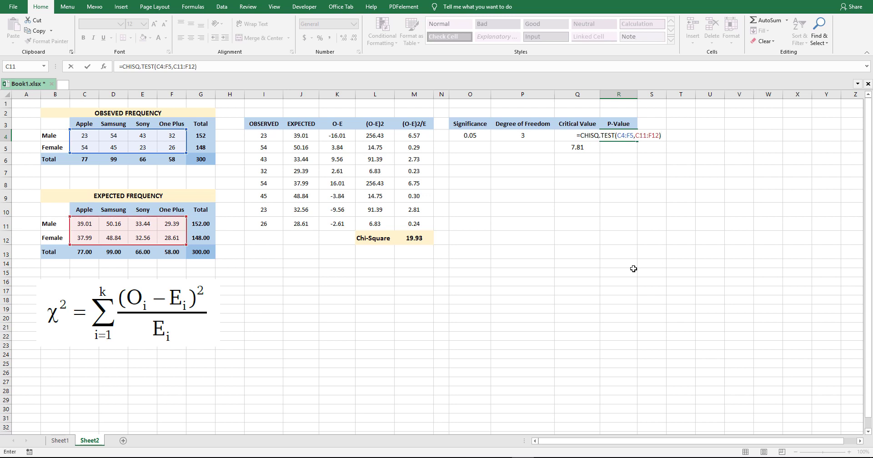
key("Return")
- Reduce the p-value in R4 to five decimal places
left_click(622, 138)
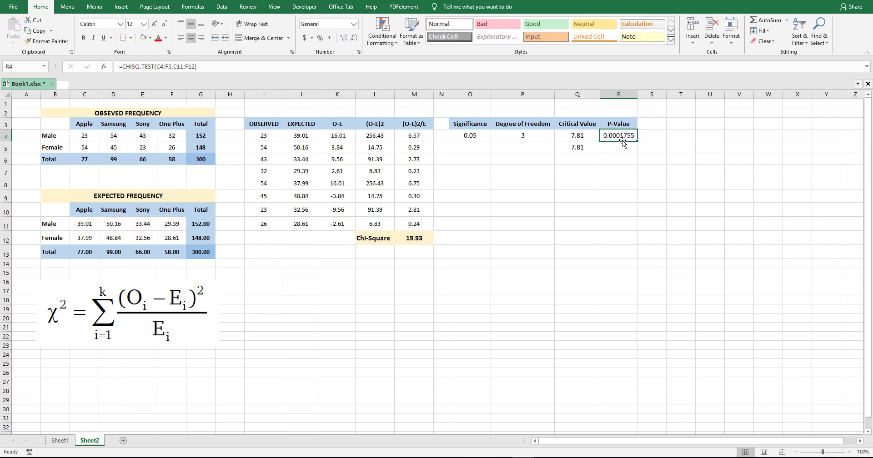
left_click(354, 39)
key("Down")
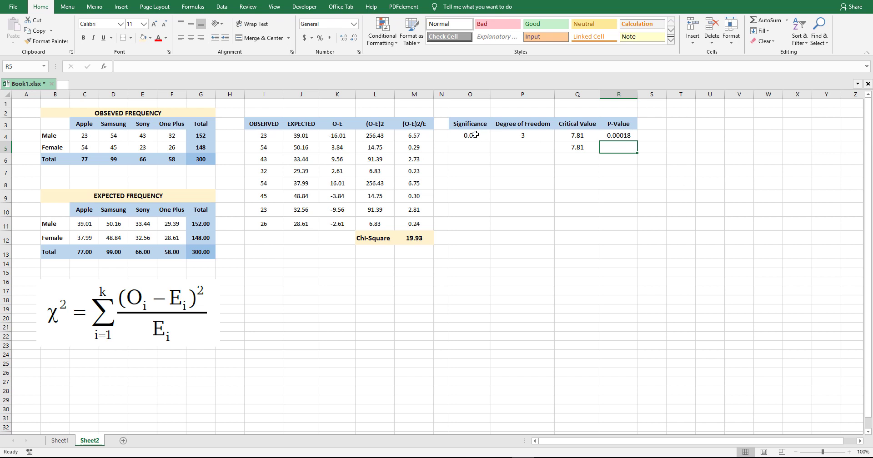
- Make the values in O4:R5 bold
left_click_drag(475, 135, 615, 149)
key("ctrl+b")
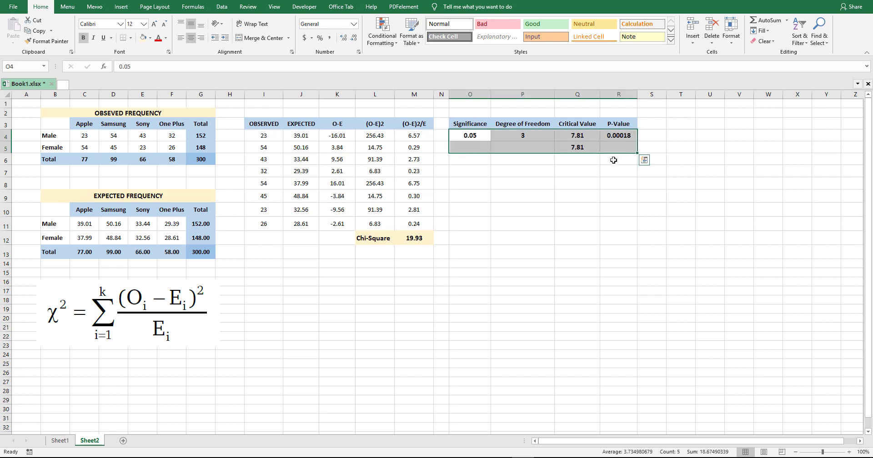
left_click(614, 160)
left_click(528, 134)
left_click(581, 138)
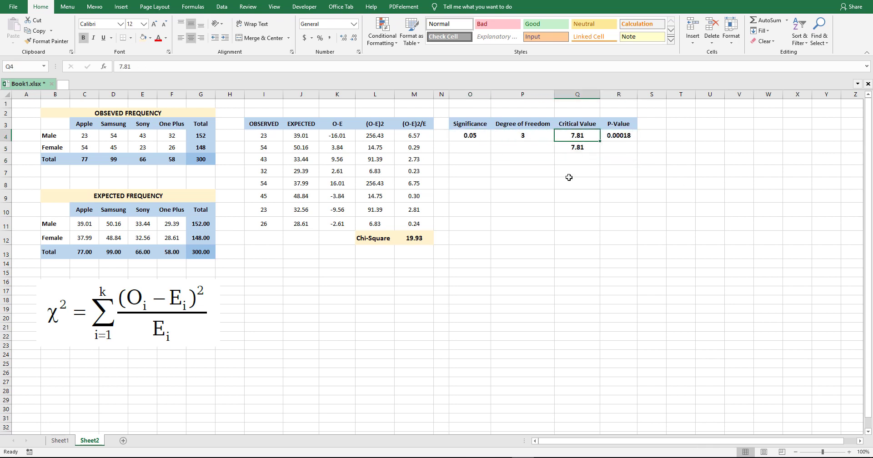
left_click(617, 137)
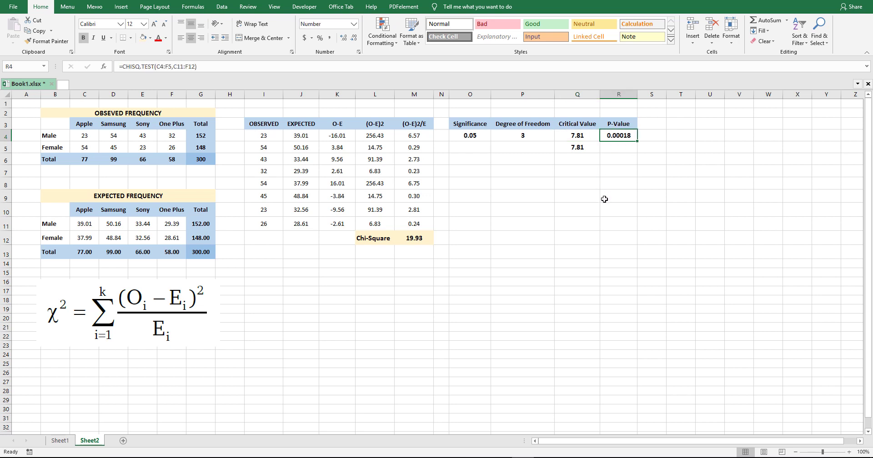
- Recalculate the chi-square statistic in M13 from the p-value and degrees of freedom with =CHISQ.INV.RT(R4,P4)
left_click(401, 252)
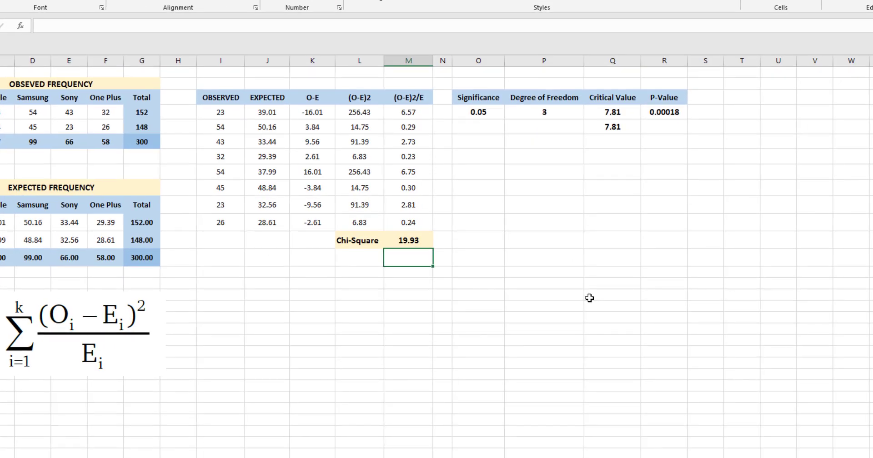
type("=chisq.")
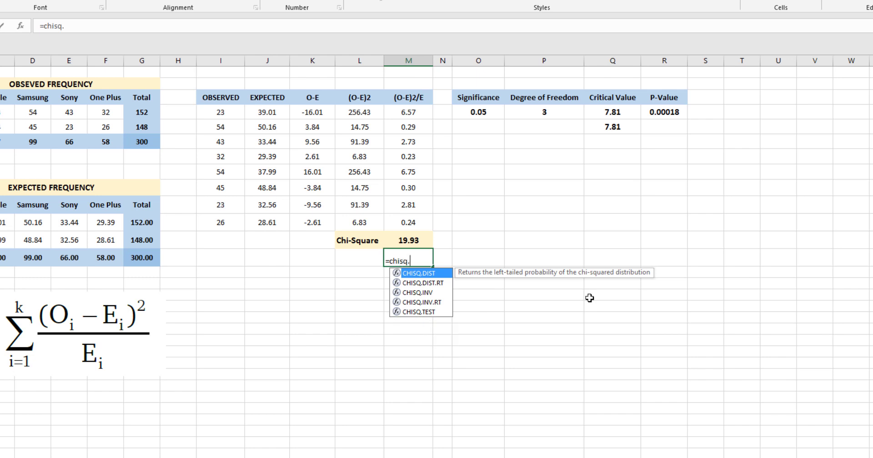
type("inv.")
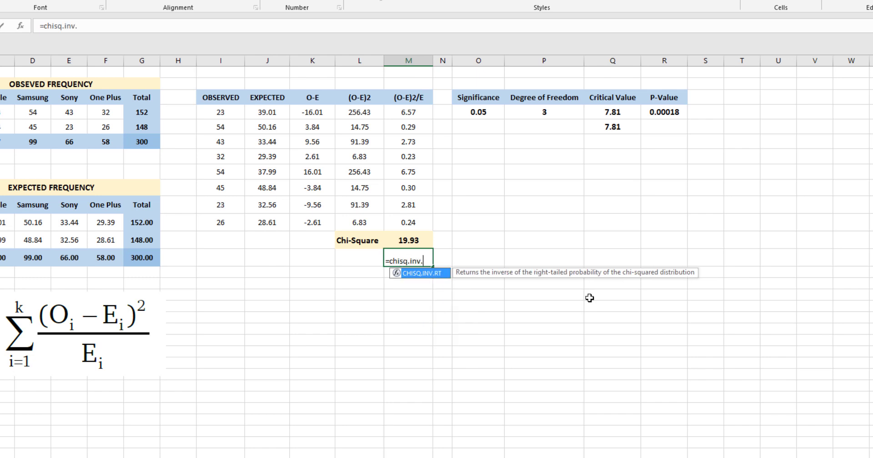
type("r")
key("Tab")
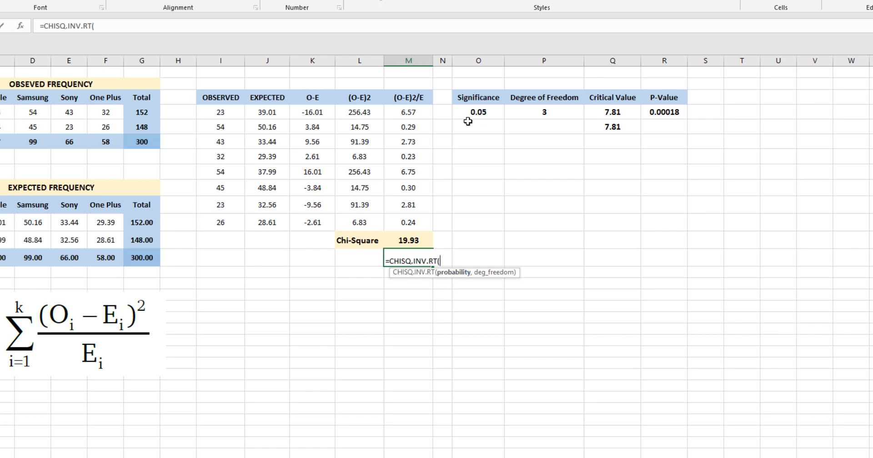
left_click(667, 113)
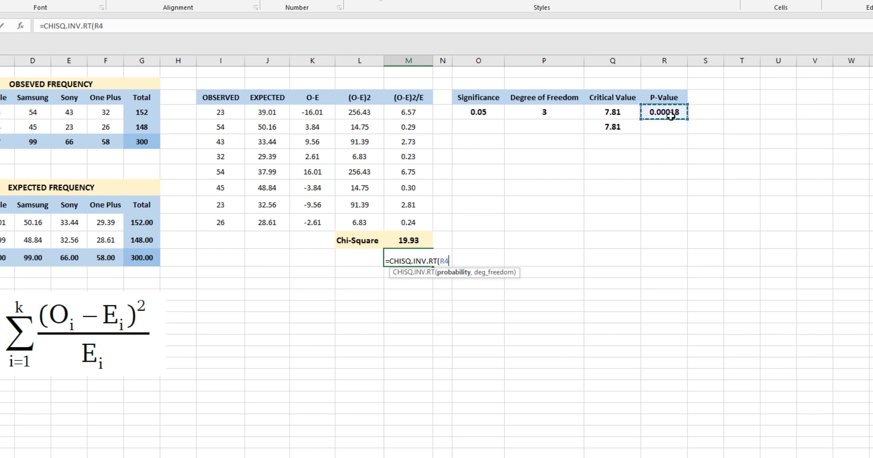
type(",")
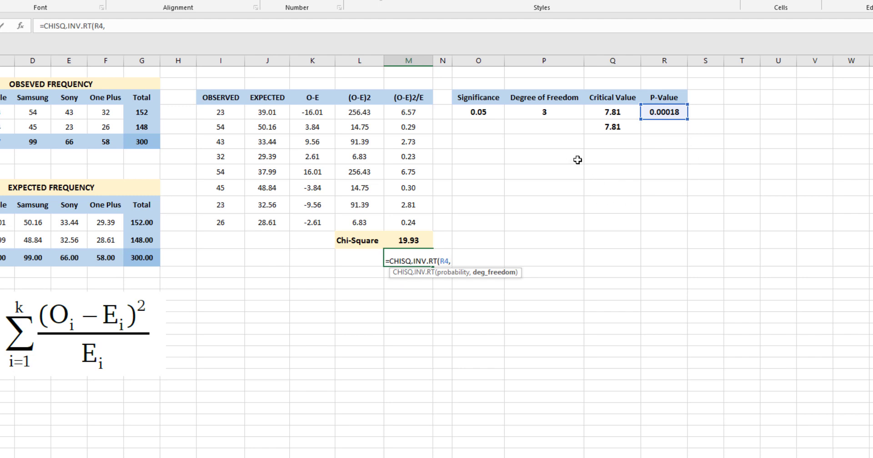
left_click(549, 111)
type(")")
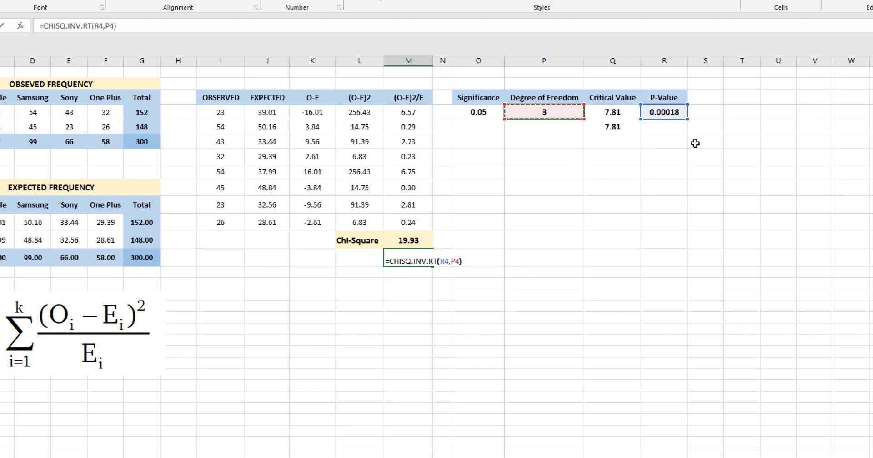
key("Return")
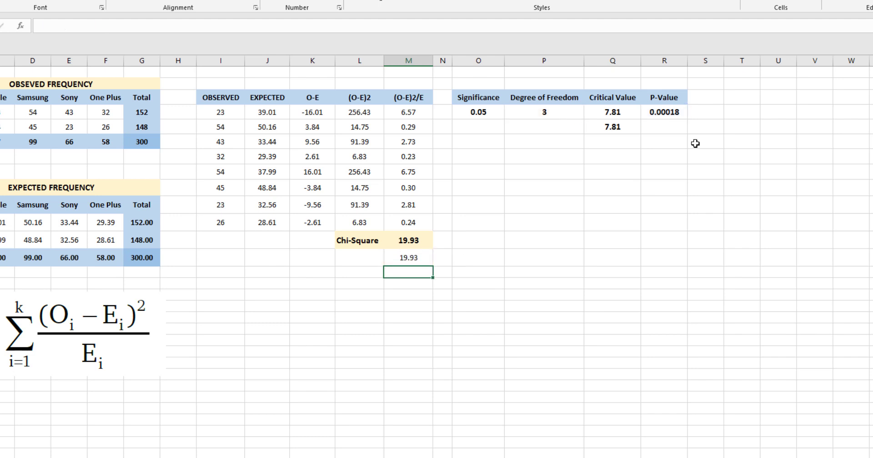
- Copy the formatting of the Chi-Square total in M12 to M13
left_click(410, 260)
left_click(414, 241)
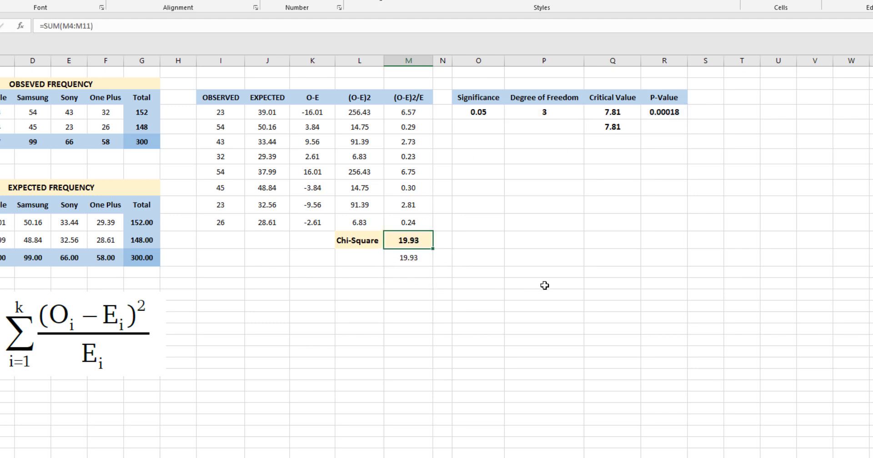
left_click(416, 258)
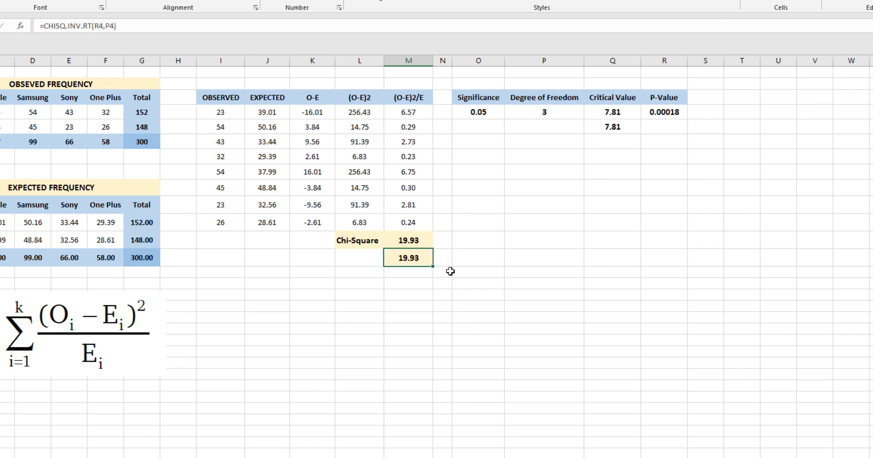
left_click(447, 272)
left_click(409, 256)
left_click(665, 110)
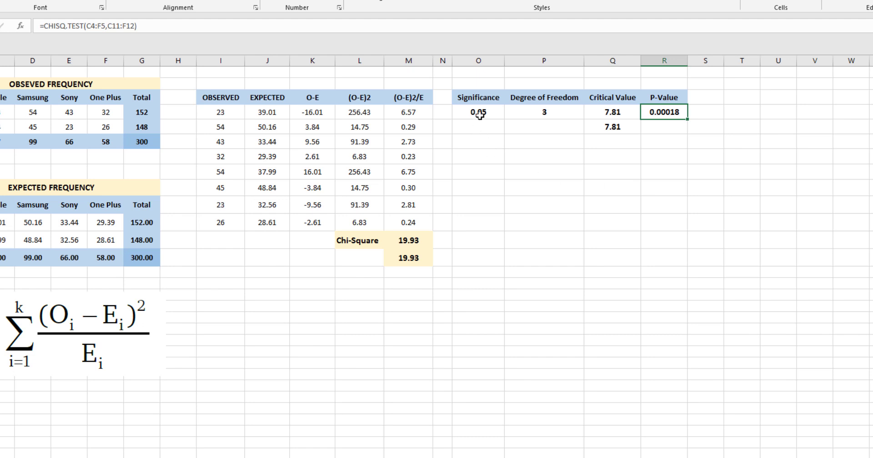
left_click(411, 258)
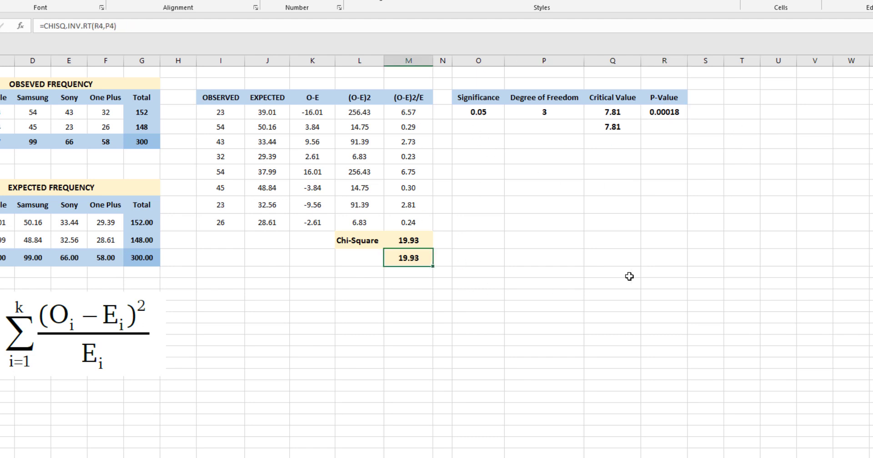